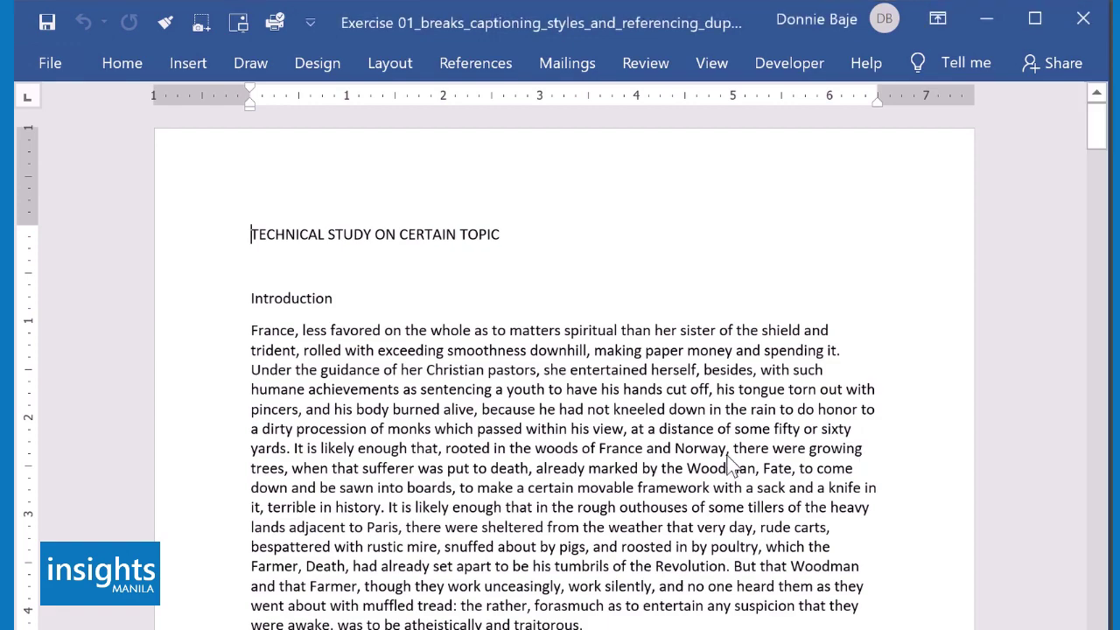
# Scroll through the report and place the cursor just before the Review of Related Literature heading
pyautogui.scroll(-8, 727, 457)
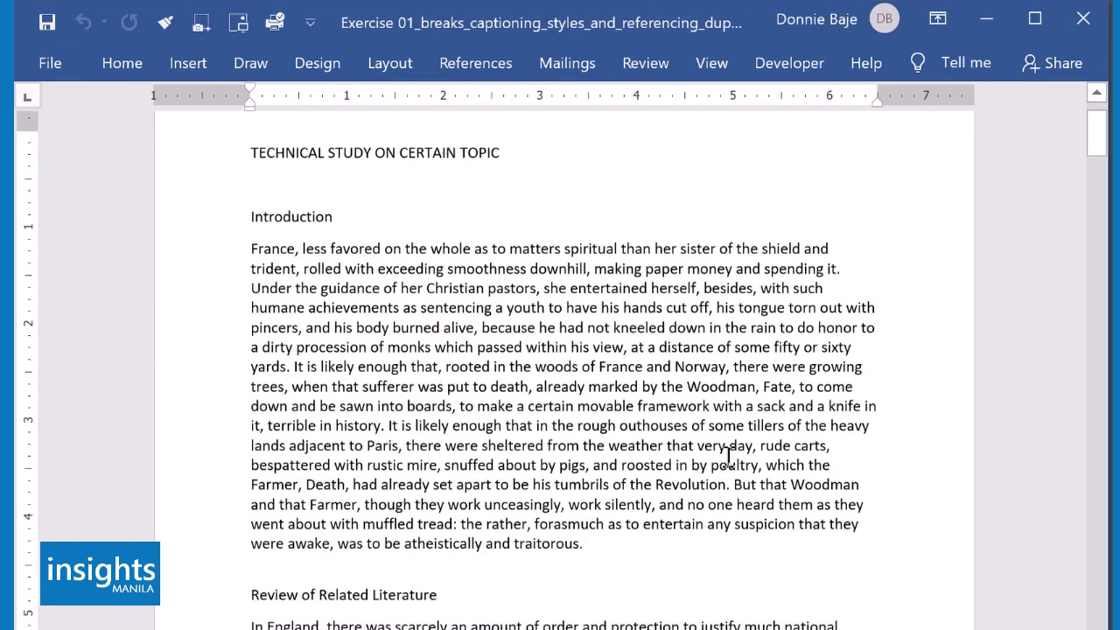
pyautogui.scroll(-10, 727, 458)
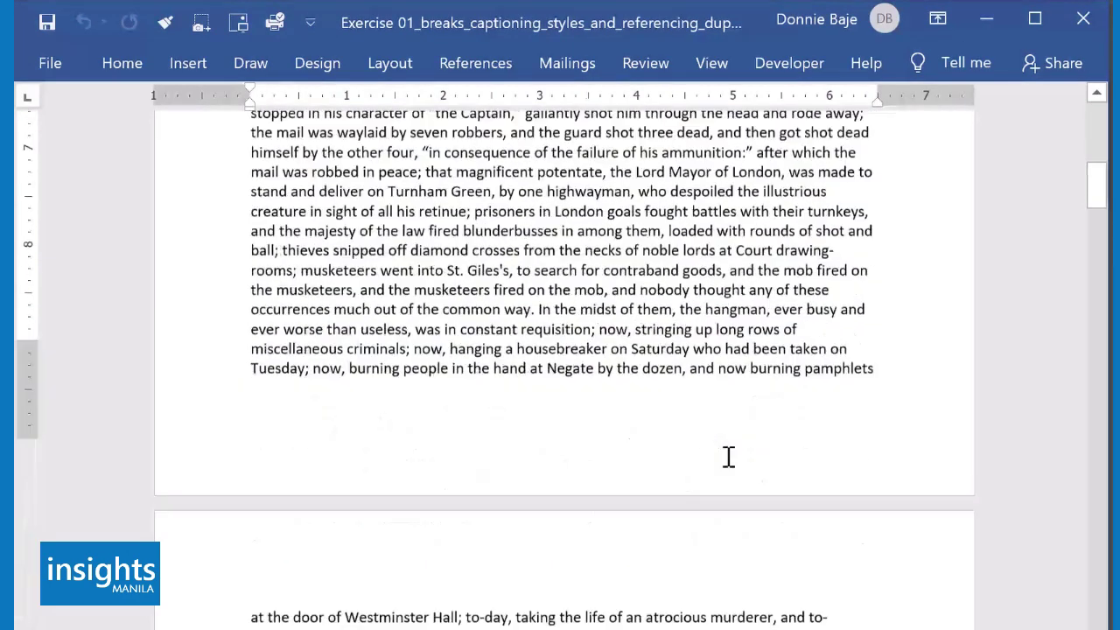
pyautogui.scroll(-2, 727, 458)
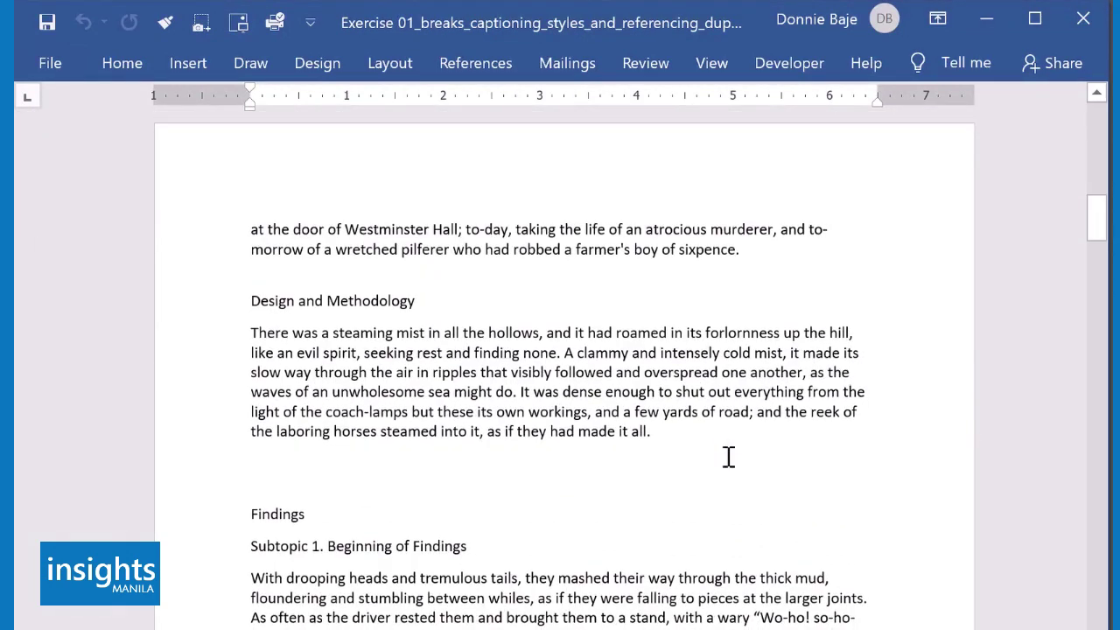
pyautogui.scroll(-4, 727, 458)
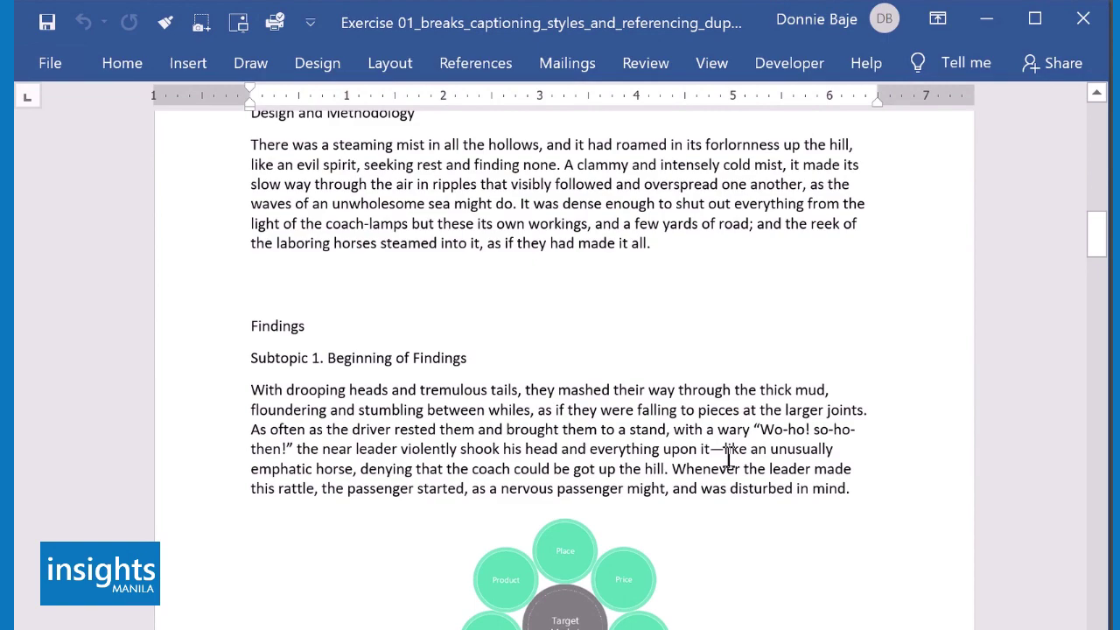
pyautogui.scroll(-10, 727, 457)
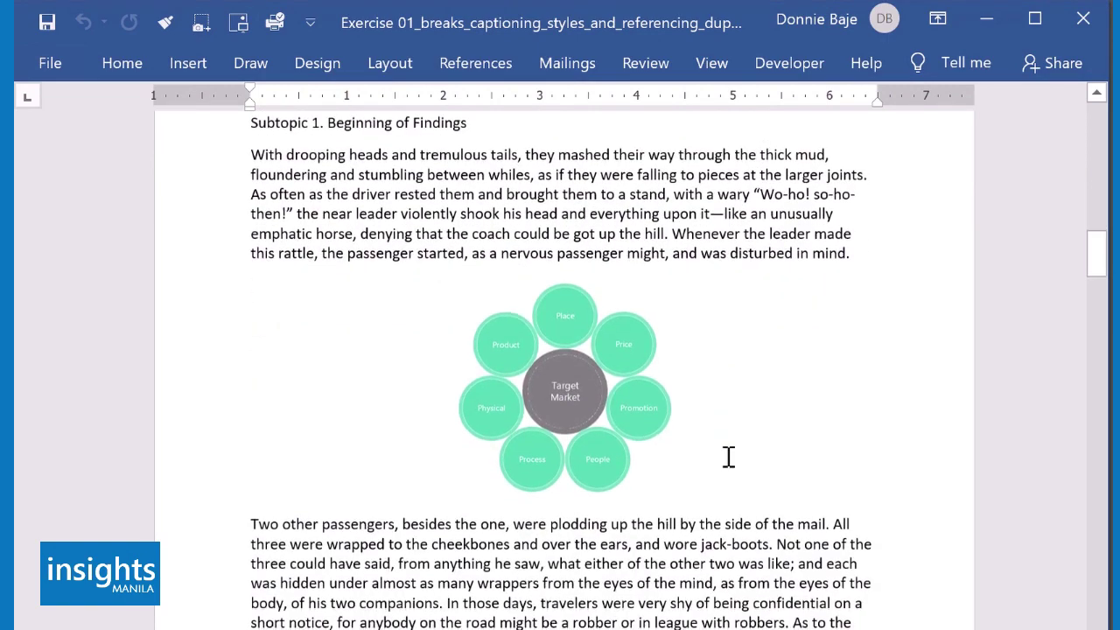
pyautogui.scroll(-18, 727, 458)
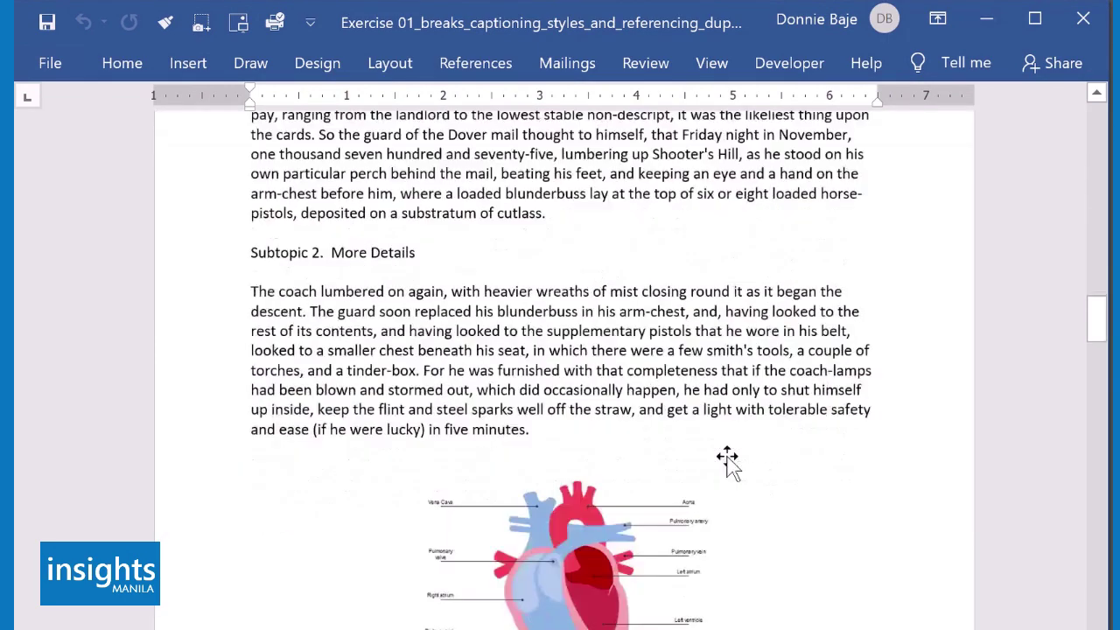
pyautogui.scroll(-8, 728, 457)
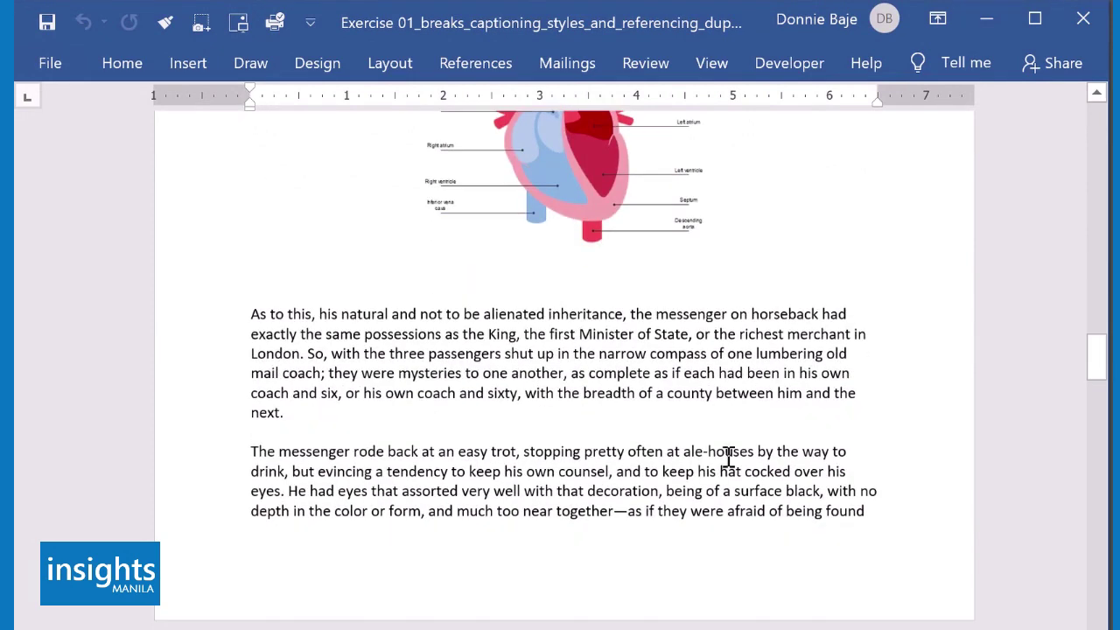
pyautogui.scroll(-3, 728, 457)
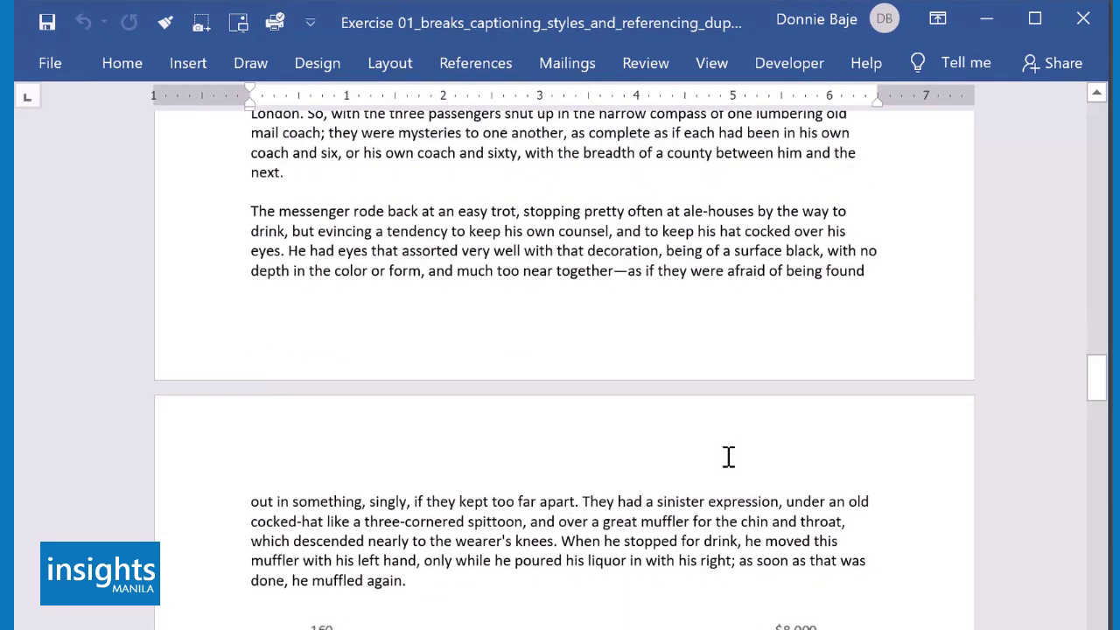
pyautogui.scroll(20, 728, 457)
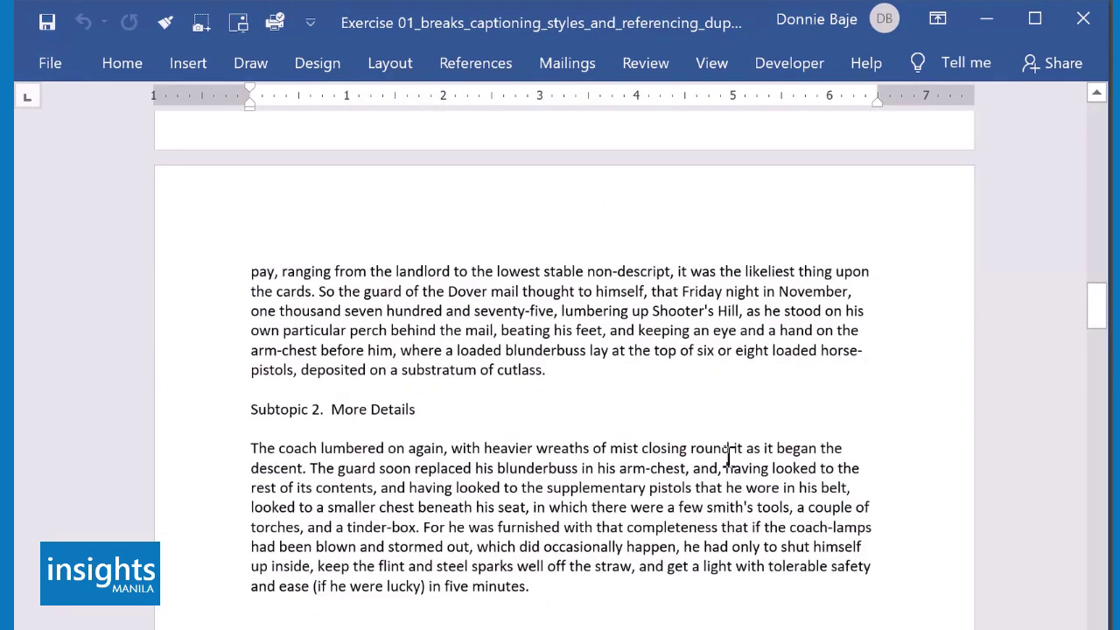
pyautogui.scroll(8, 728, 458)
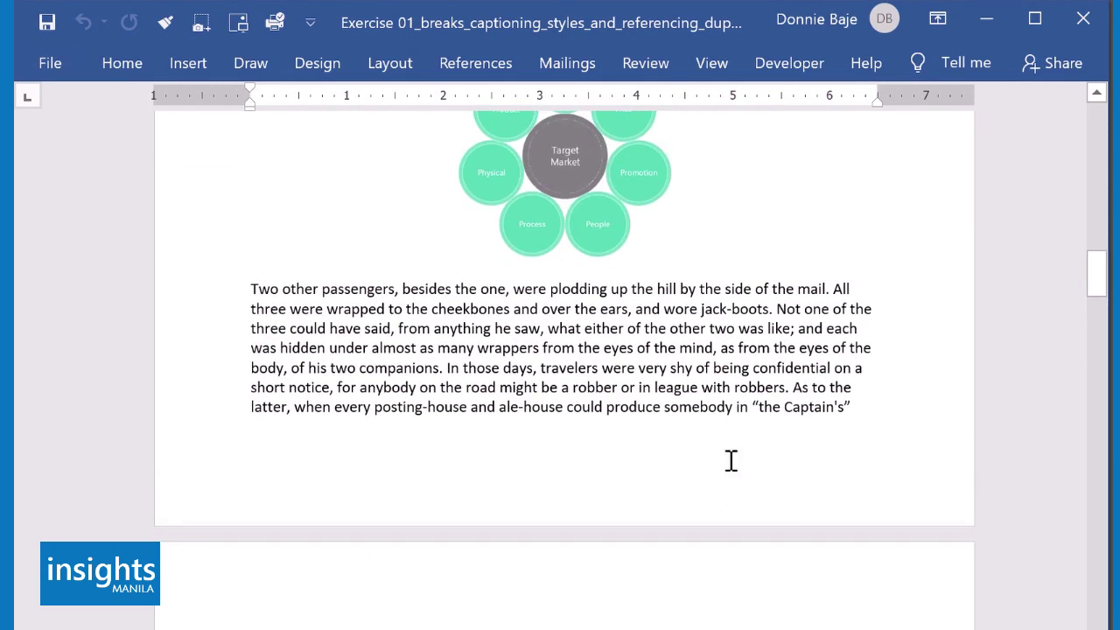
pyautogui.scroll(10, 730, 461)
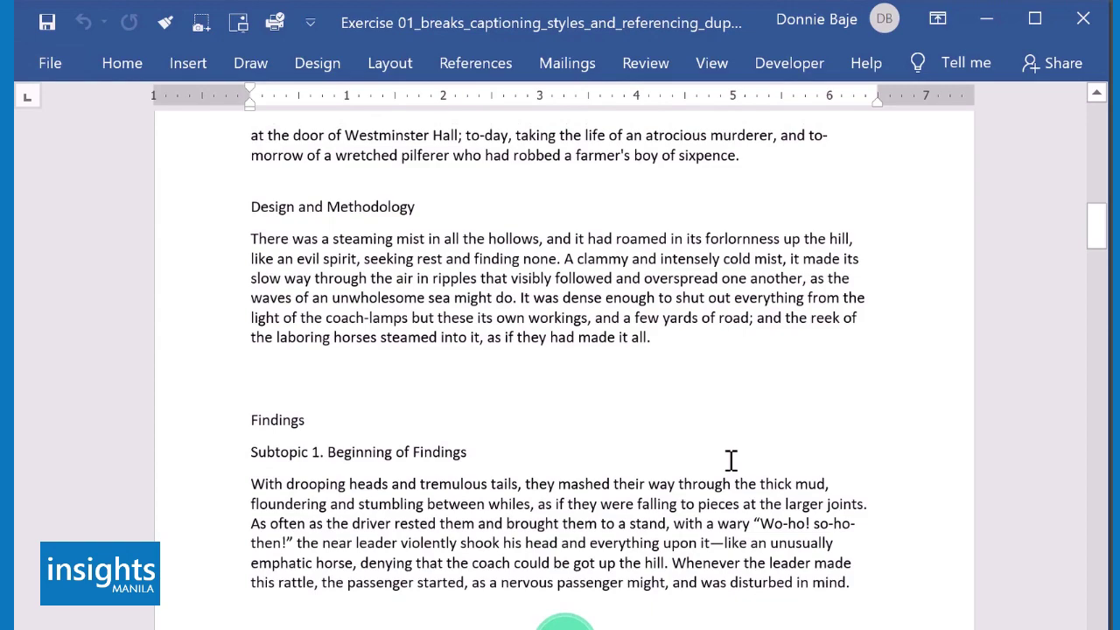
pyautogui.scroll(13, 731, 460)
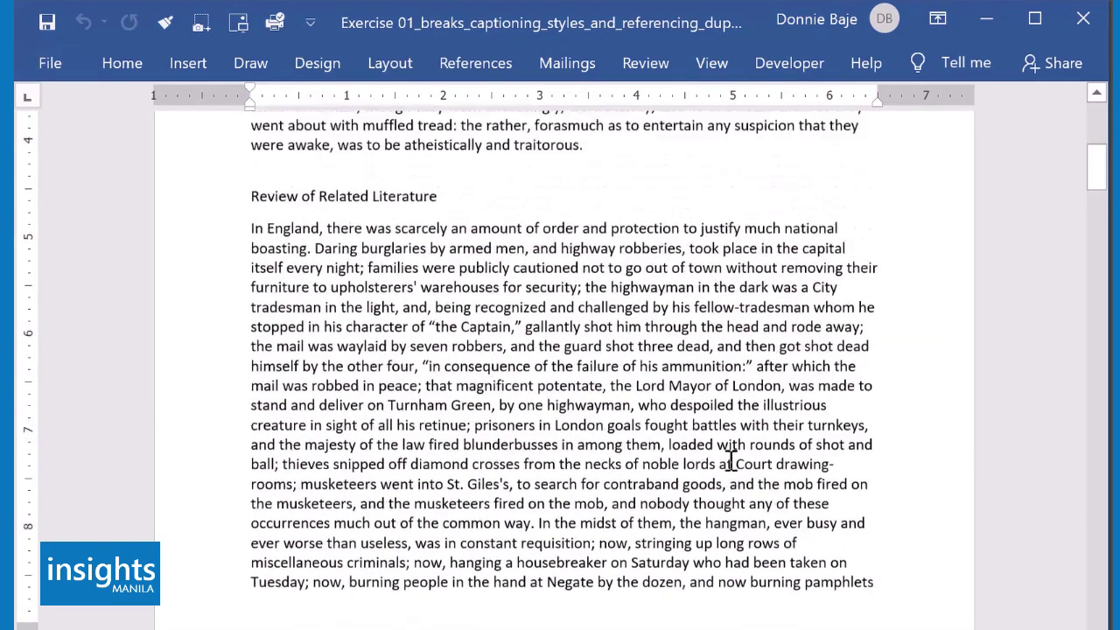
pyautogui.scroll(7, 731, 461)
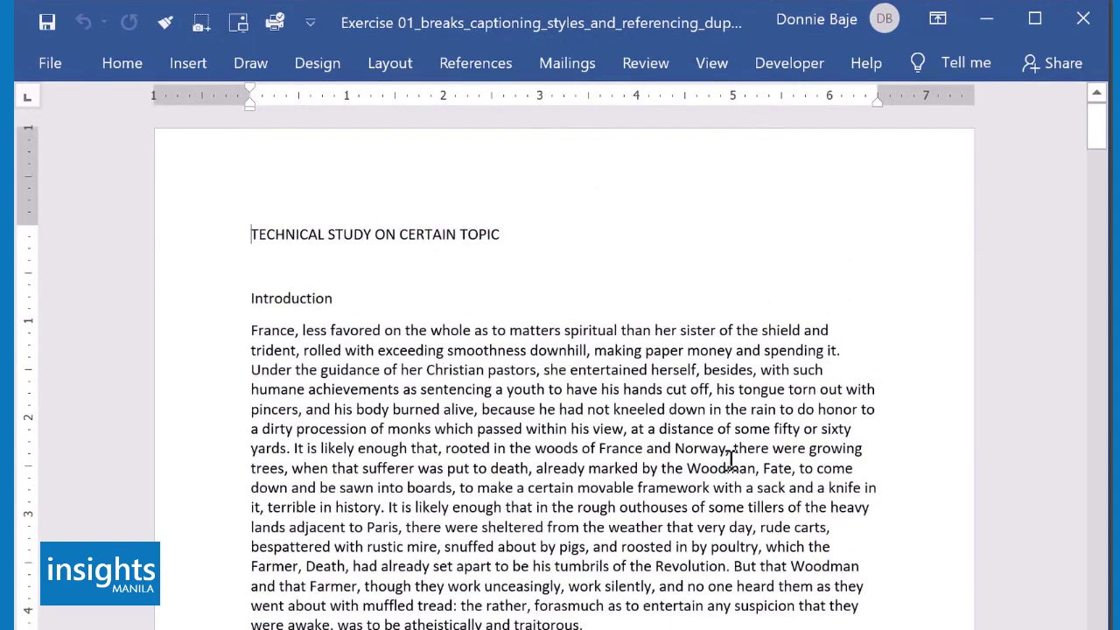
pyautogui.scroll(-2, 730, 461)
pyautogui.click(252, 490)
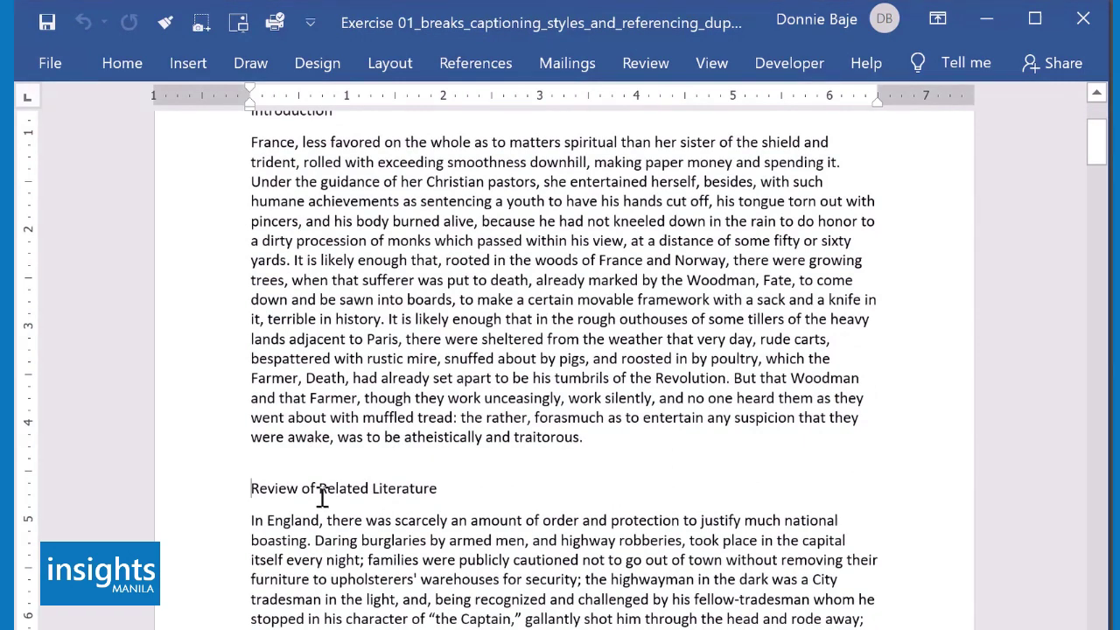
pyautogui.scroll(-2, 523, 495)
pyautogui.scroll(-1, 521, 495)
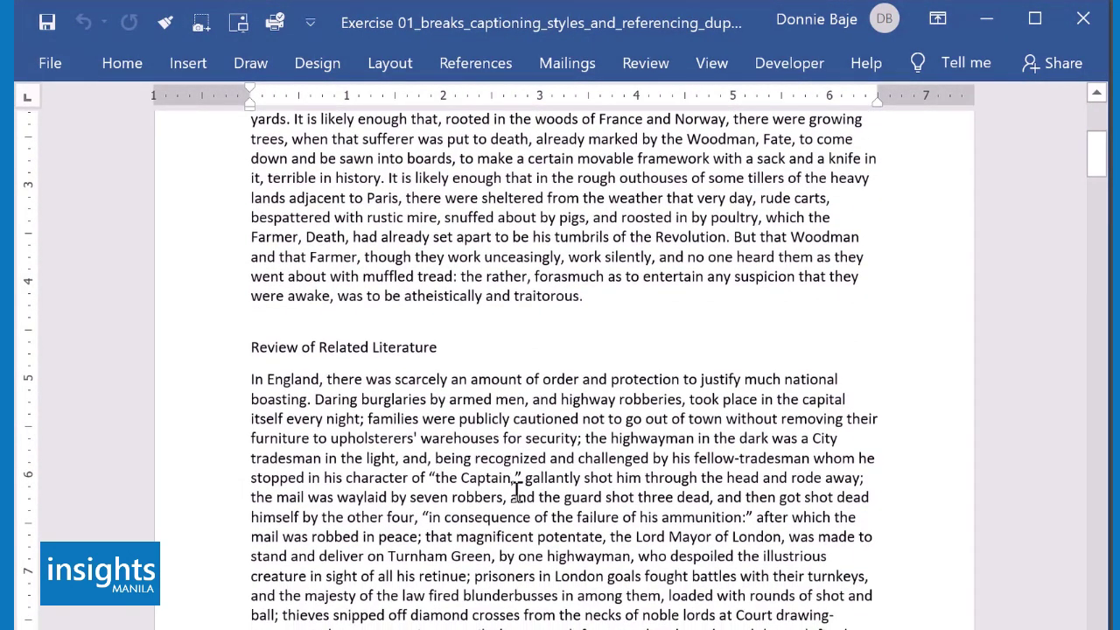
# Add blank lines above the heading until Review of Related Literature starts at the top of the next page
pyautogui.press('Return')
pyautogui.press('Return')
pyautogui.press('Return')
pyautogui.press('Return')
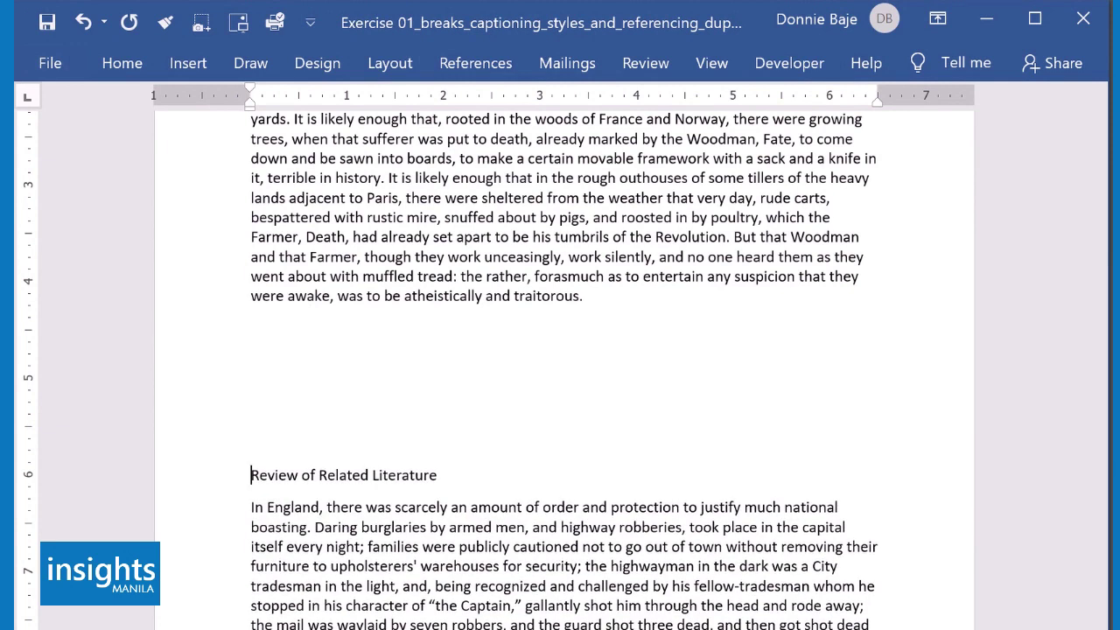
pyautogui.scroll(-1, 533, 493)
pyautogui.press('Return')
pyautogui.scroll(-2, 536, 491)
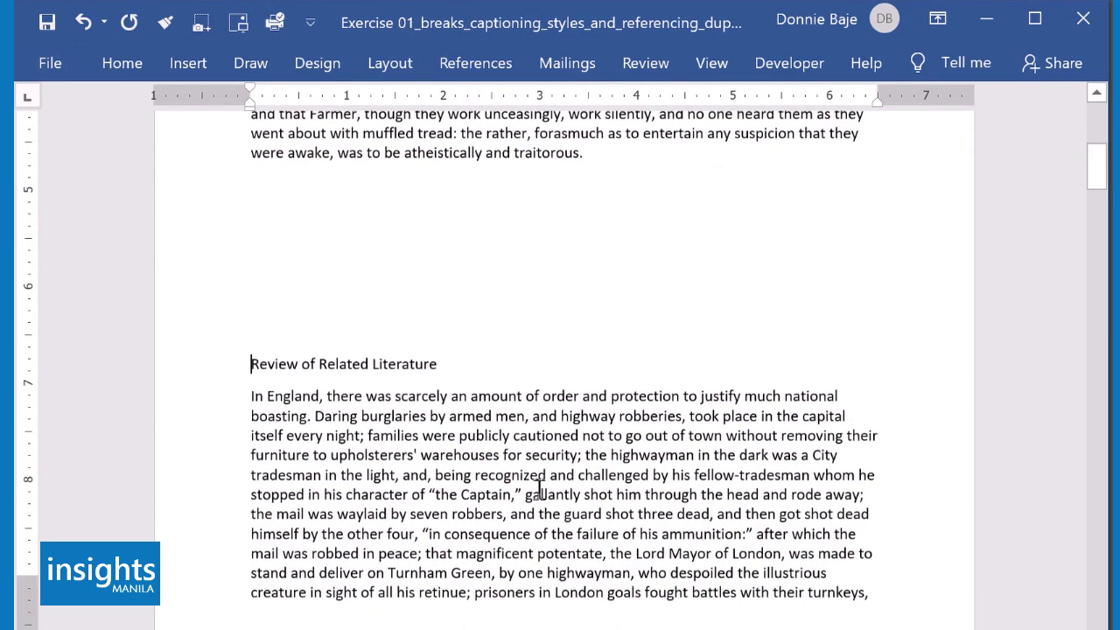
pyautogui.scroll(-3, 539, 490)
pyautogui.press('Return')
pyautogui.press('Return')
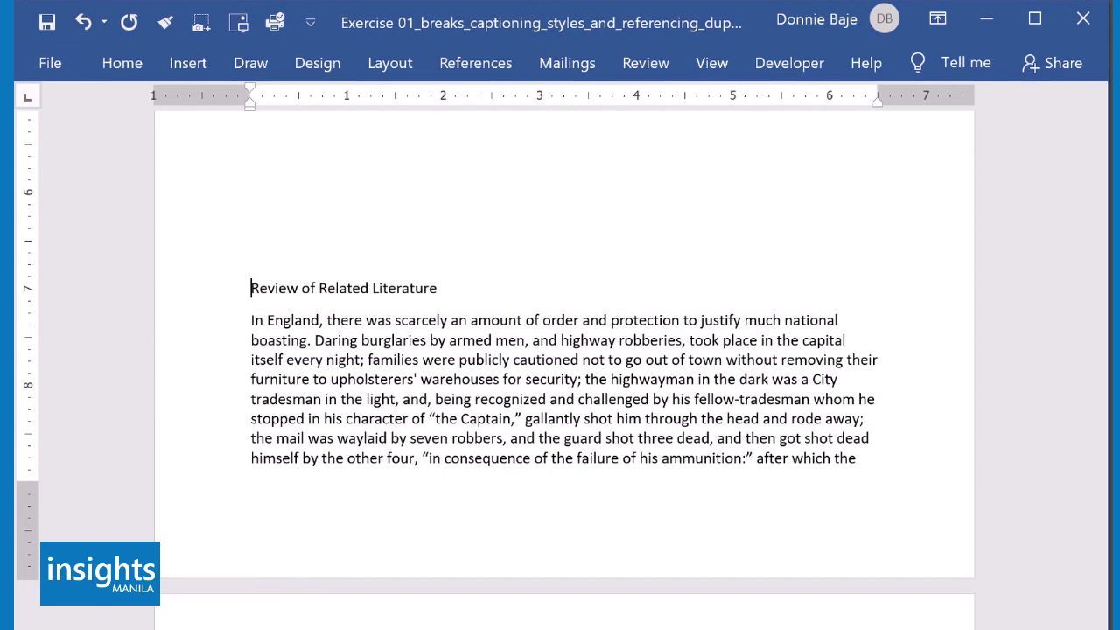
pyautogui.press('Return')
pyautogui.press('Return')
pyautogui.press('Return')
pyautogui.press('Return')
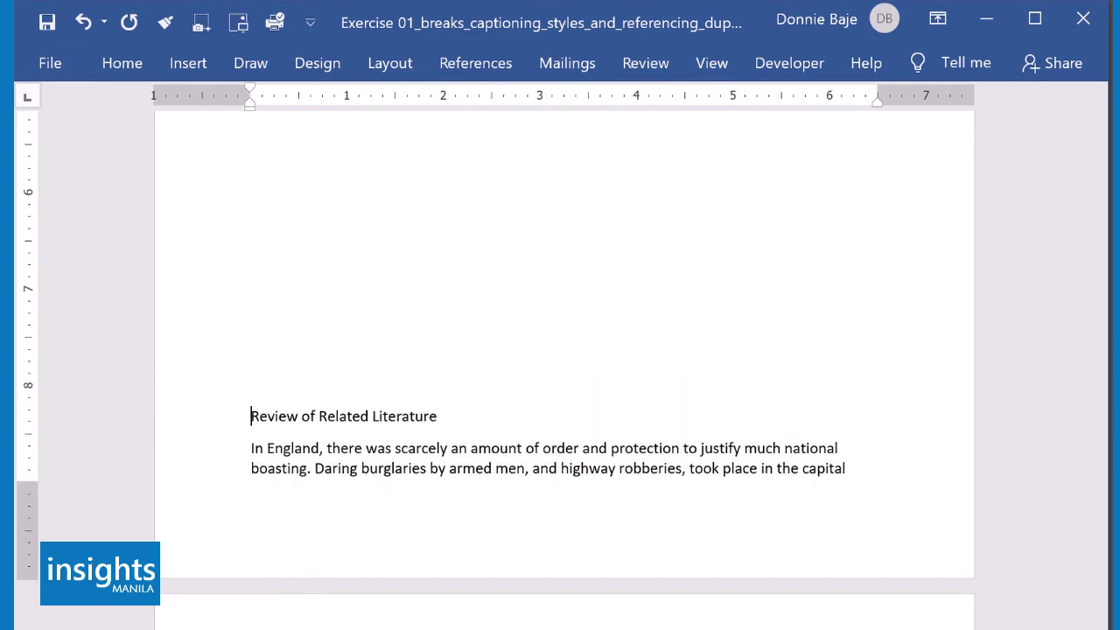
pyautogui.press('Return')
pyautogui.press('Return')
pyautogui.scroll(-3, 550, 481)
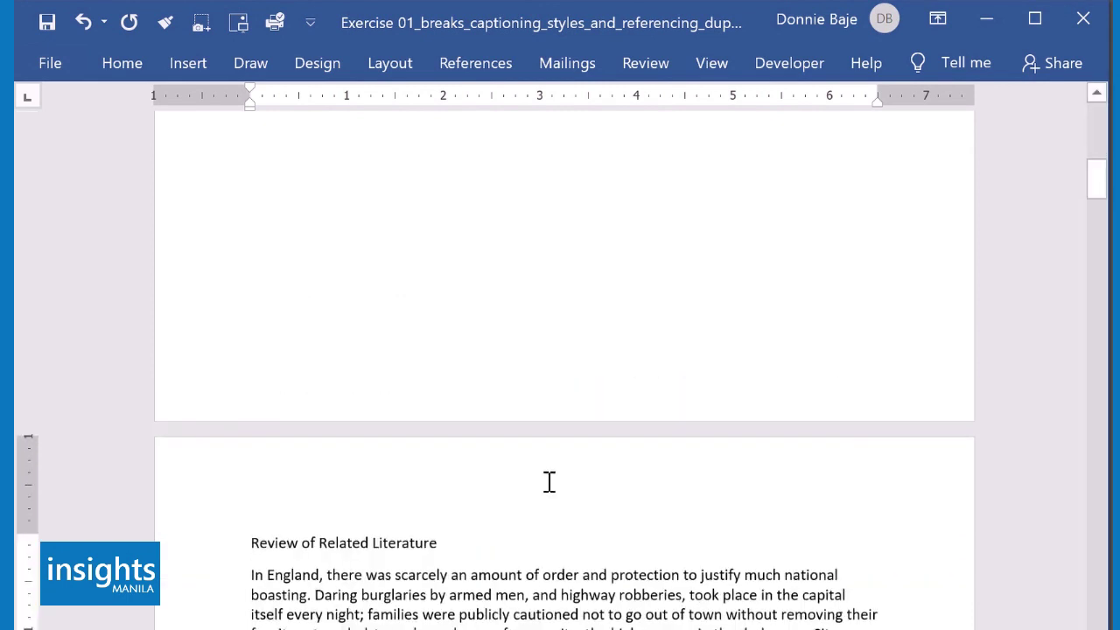
pyautogui.press('BackSpace')
pyautogui.press('Return')
pyautogui.scroll(2, 550, 482)
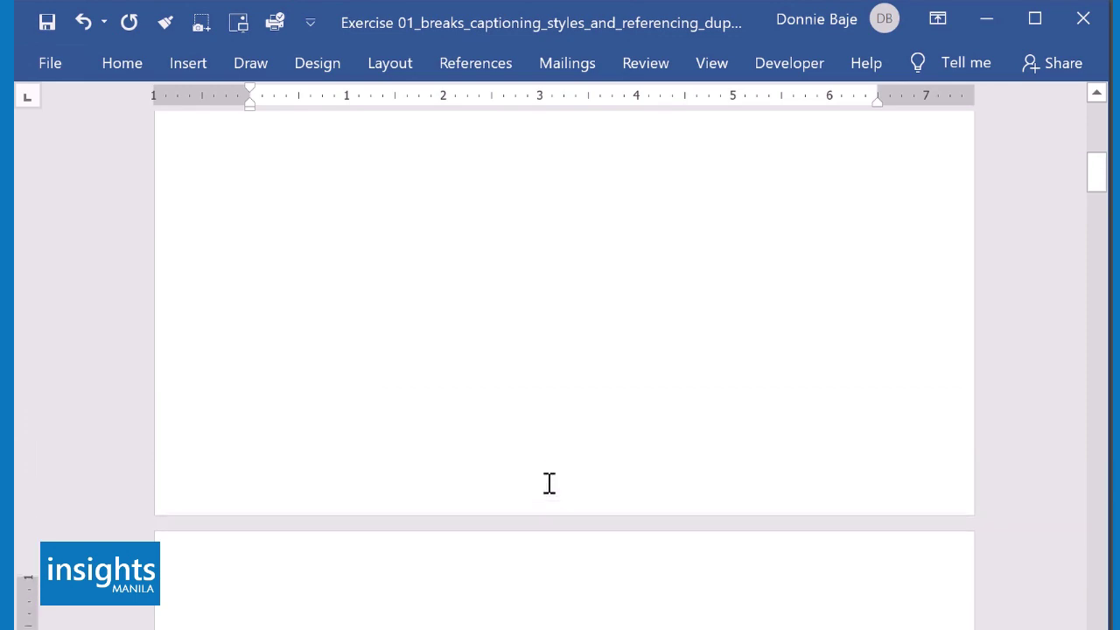
pyautogui.scroll(3, 550, 483)
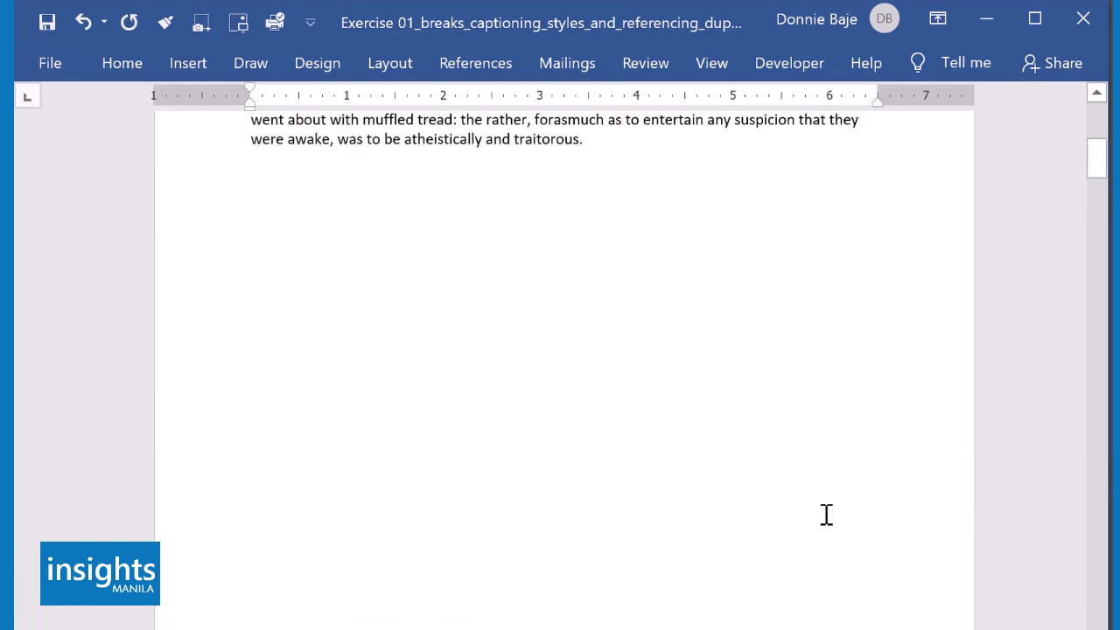
pyautogui.keyDown('ctrl'); pyautogui.scroll(-5, 826, 515); pyautogui.keyUp('ctrl')
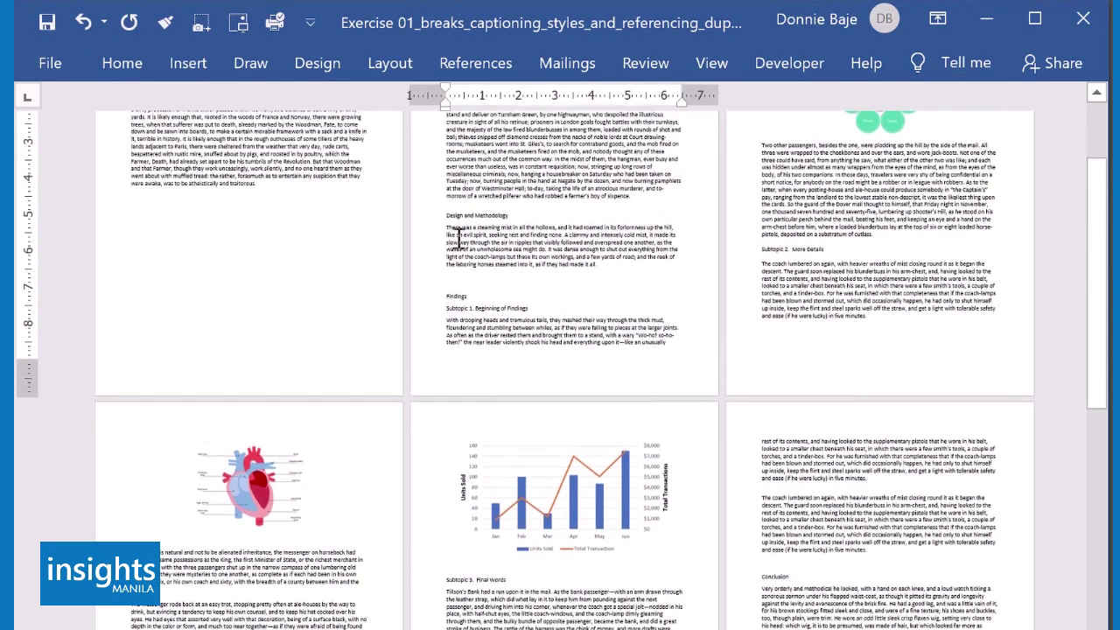
# Type five filler lines on page 1: 'dfsdf dfsdf sdf', 'sdfsdf', 'gsfgfg', 'dfgfg', 'fsgfgfdg'
pyautogui.scroll(1, 457, 236)
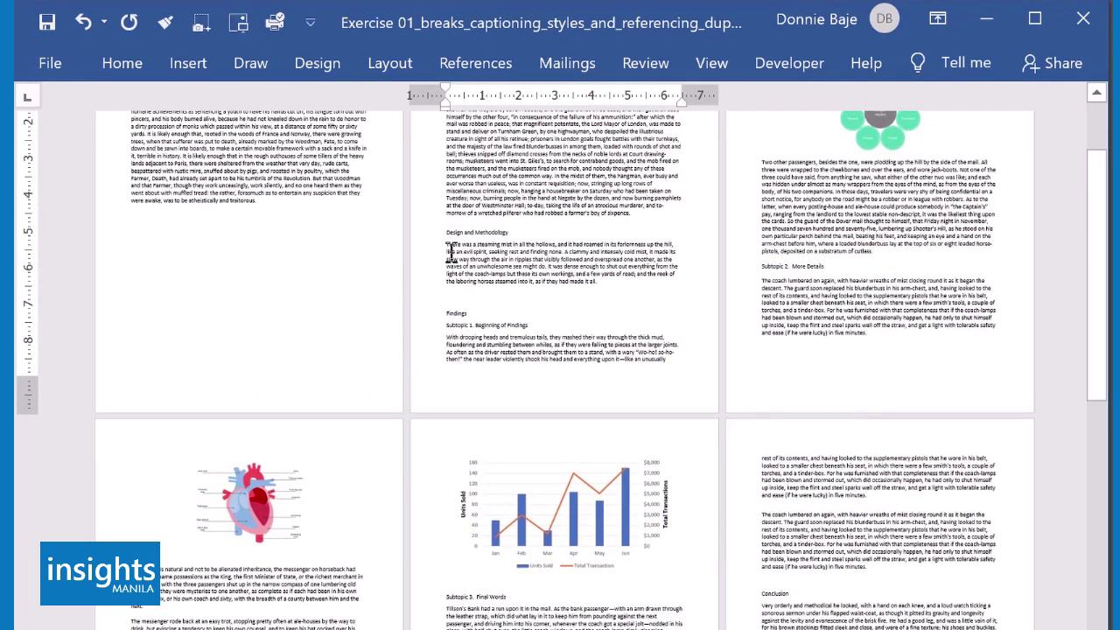
pyautogui.scroll(2, 365, 275)
pyautogui.click(201, 271)
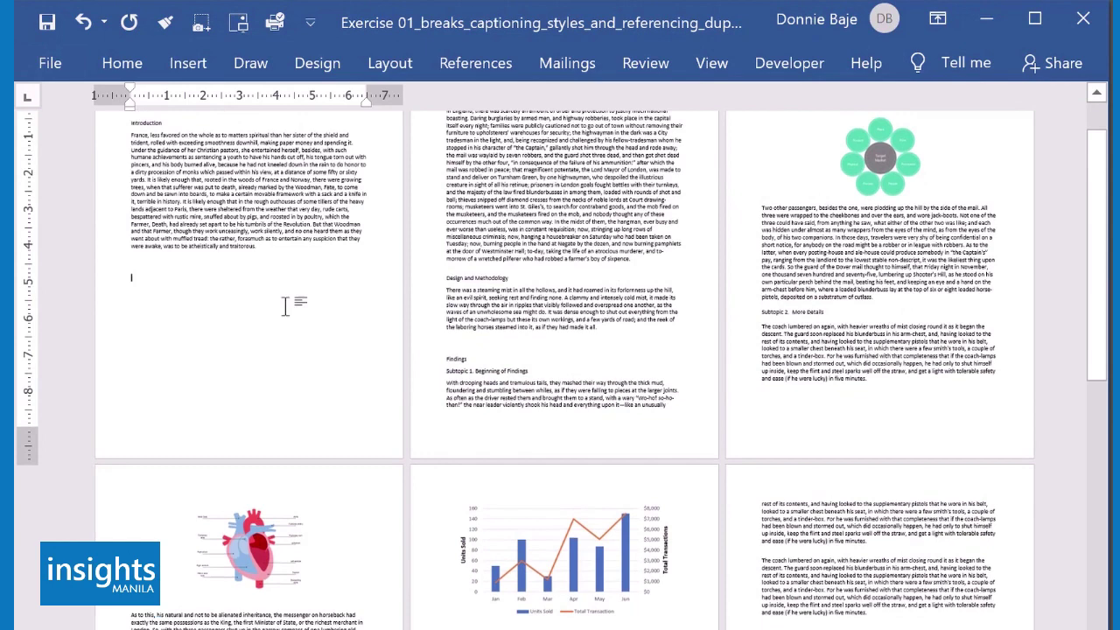
pyautogui.scroll(3, 286, 306)
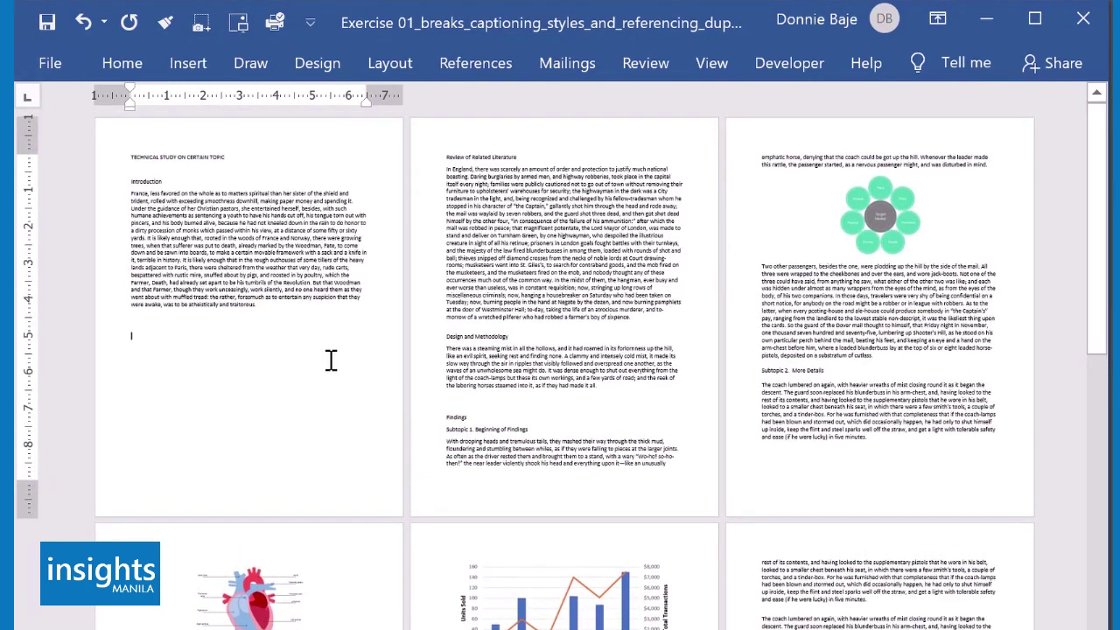
pyautogui.click(331, 359)
pyautogui.write('df')
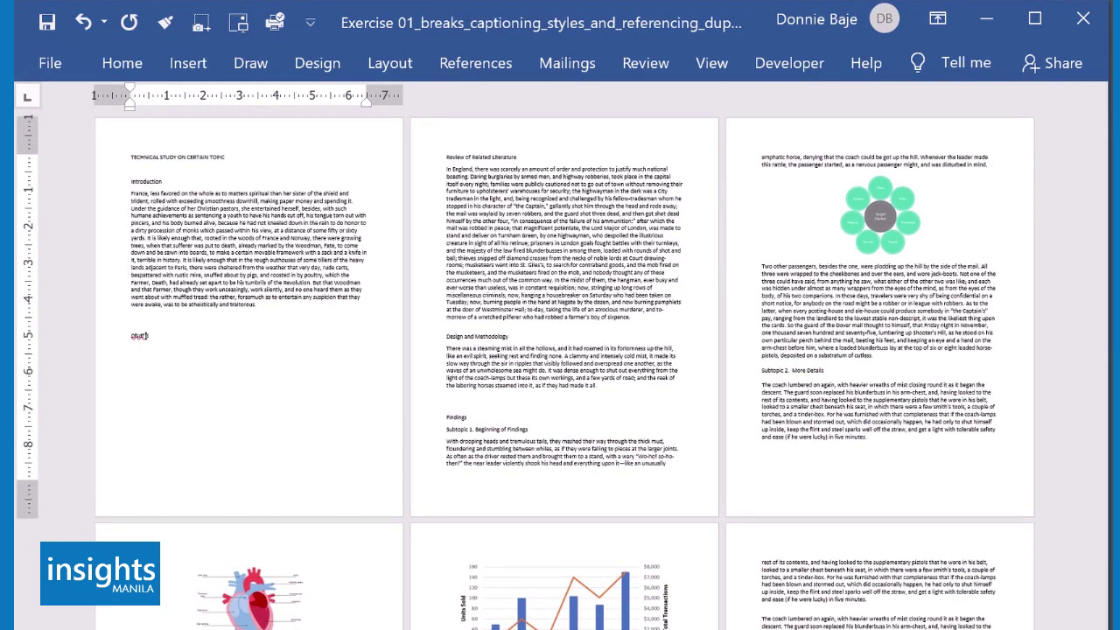
pyautogui.write('sdf dfsdf sdf')
pyautogui.press('Return')
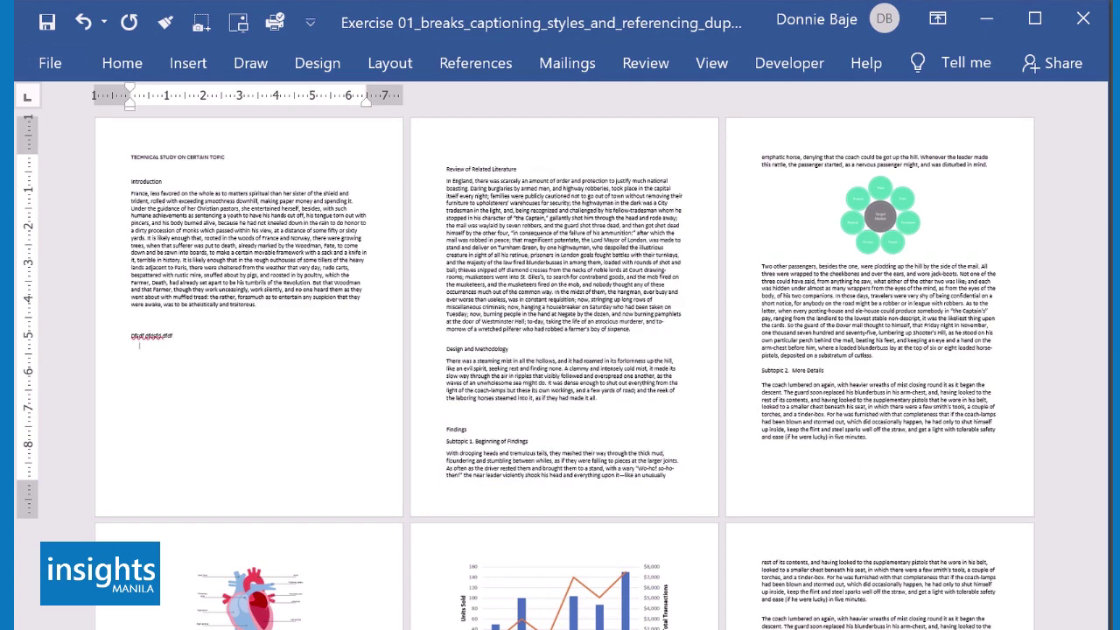
pyautogui.write('sdfsdf')
pyautogui.press('Return')
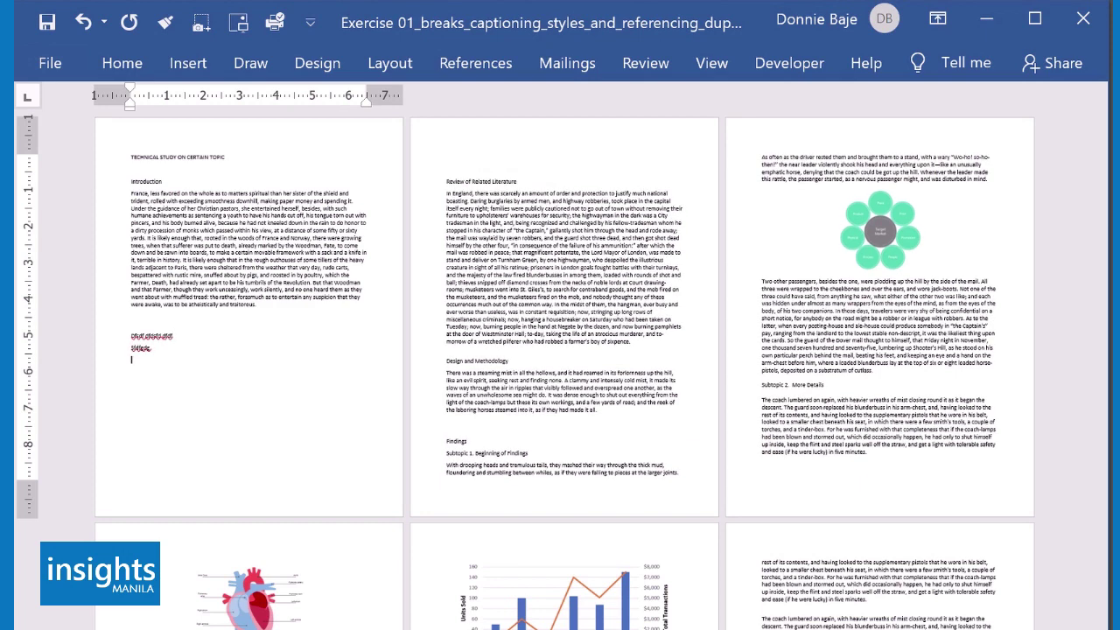
pyautogui.write('gsfgfg')
pyautogui.press('Return')
pyautogui.write('dfgfg')
pyautogui.press('Return')
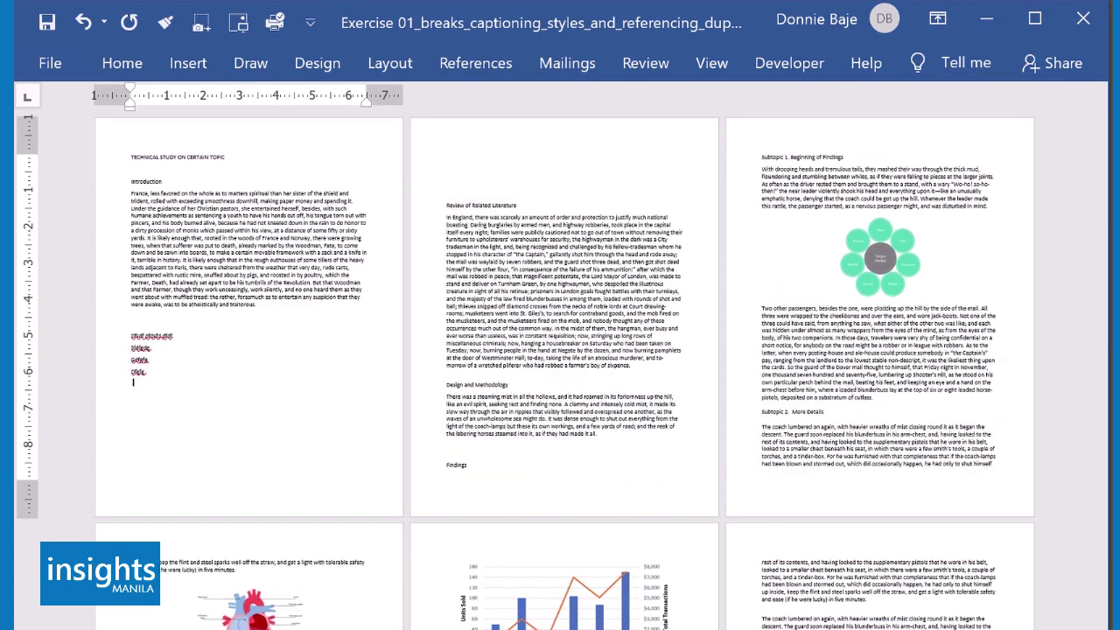
pyautogui.write('fsgfgfdg')
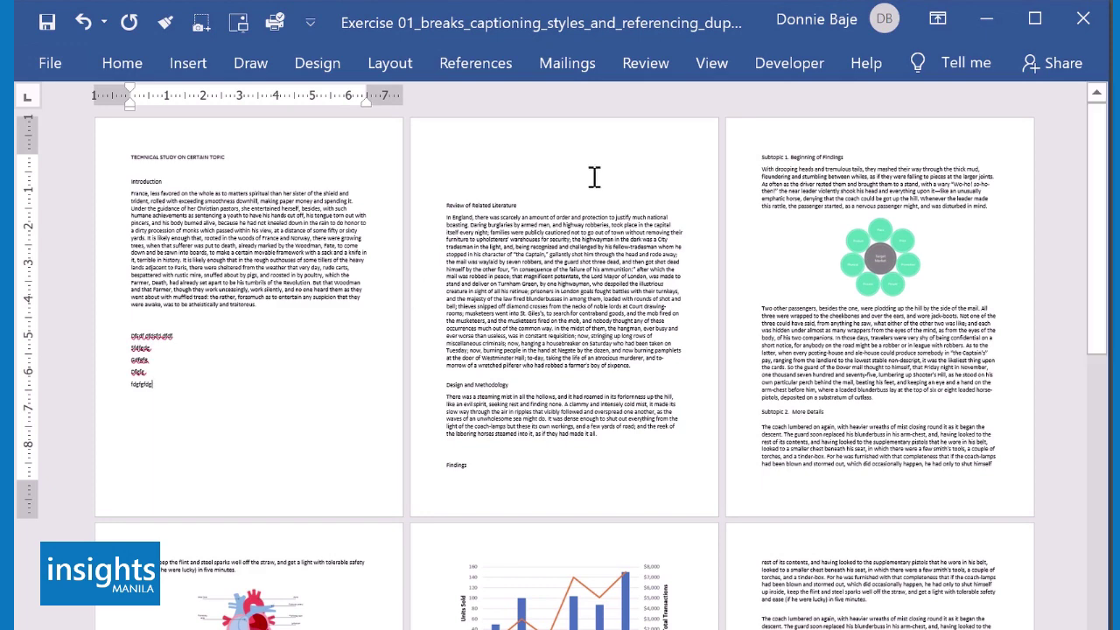
# Delete two blank lines just above the Review of Related Literature heading
pyautogui.click(446, 208)
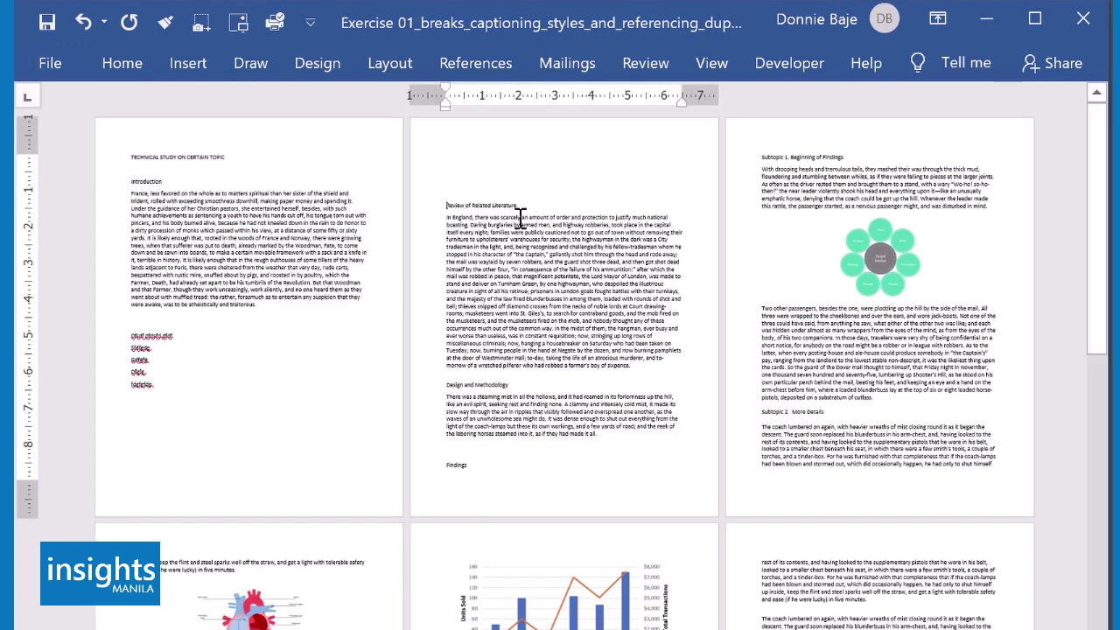
pyautogui.press('BackSpace')
pyautogui.press('BackSpace')
pyautogui.press('BackSpace')
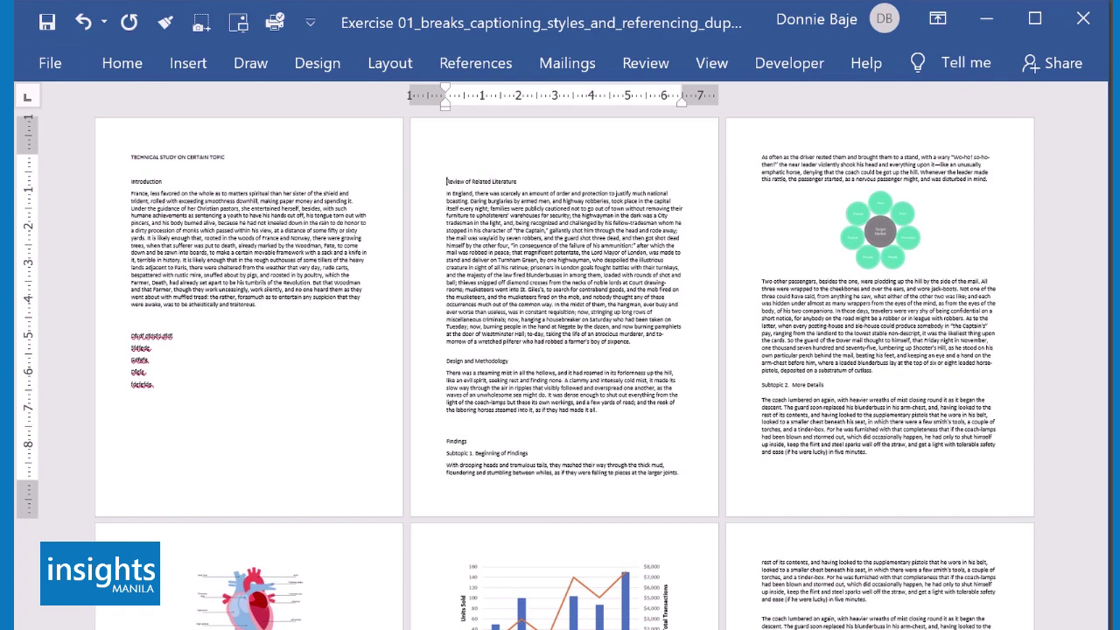
pyautogui.press('BackSpace')
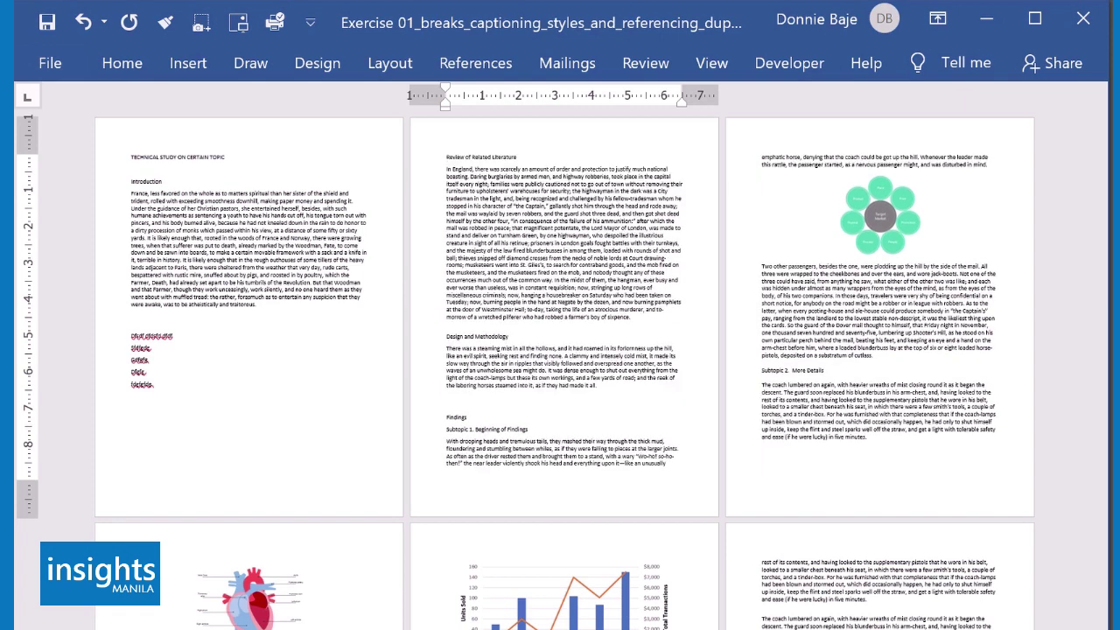
# Delete the five filler lines and the empty lines above Review of Related Literature on page 1
pyautogui.moveTo(159, 389); pyautogui.dragTo(125, 339)
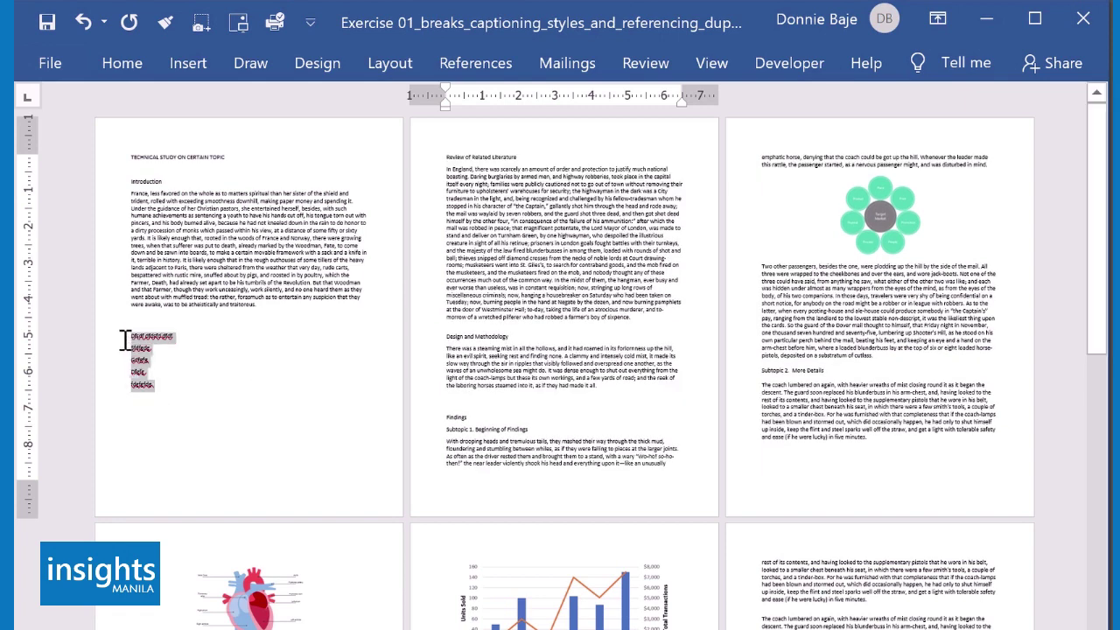
pyautogui.press('BackSpace')
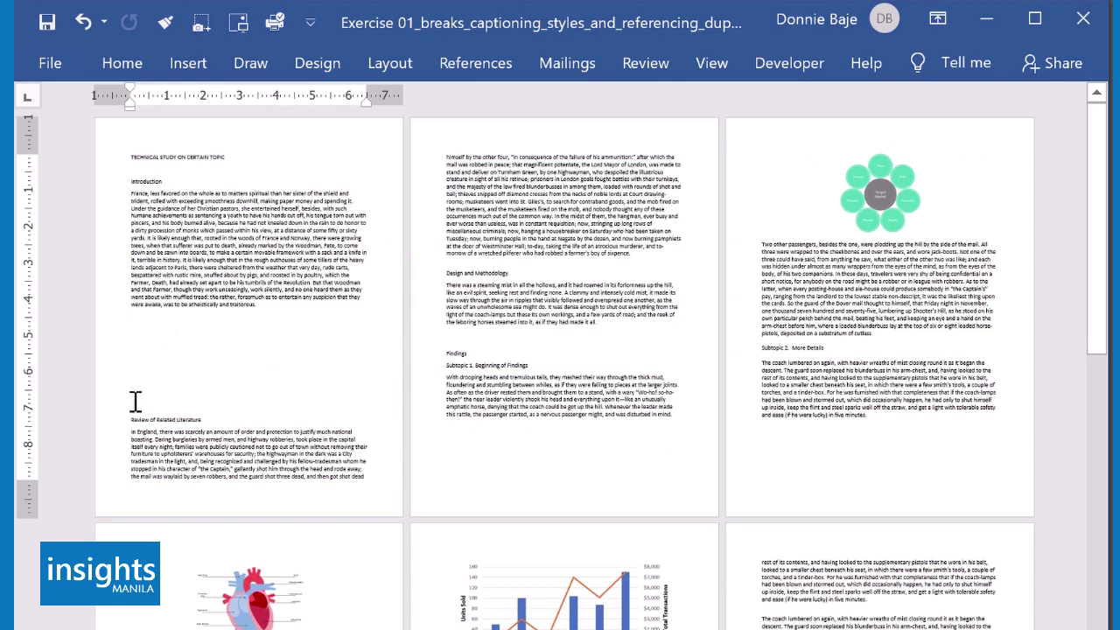
pyautogui.moveTo(135, 401); pyautogui.dragTo(131, 345)
pyautogui.press('BackSpace')
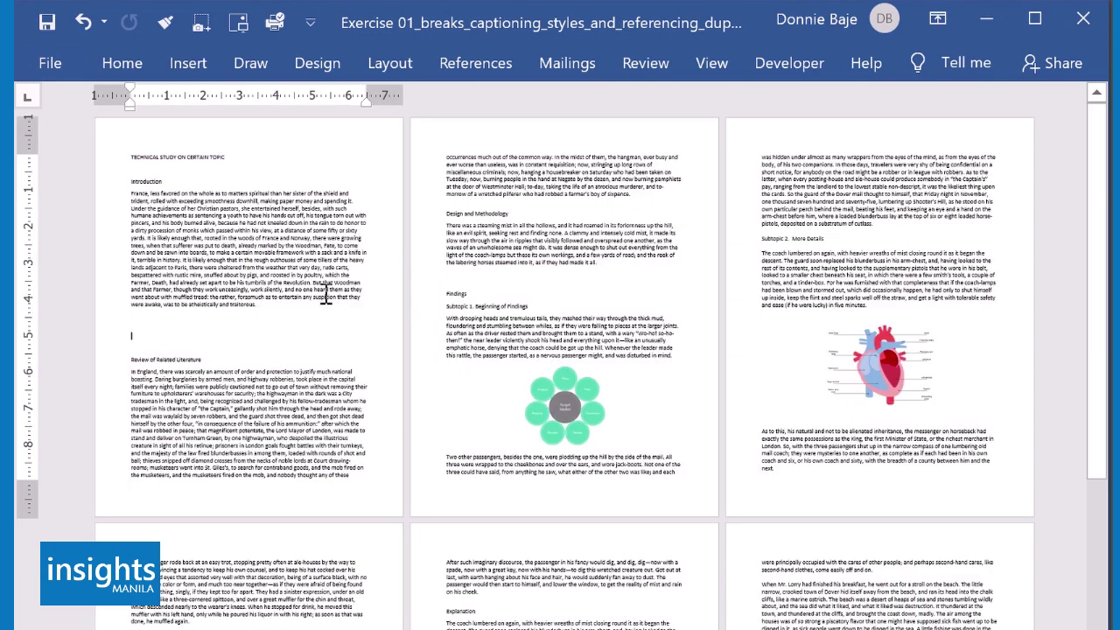
pyautogui.press('BackSpace')
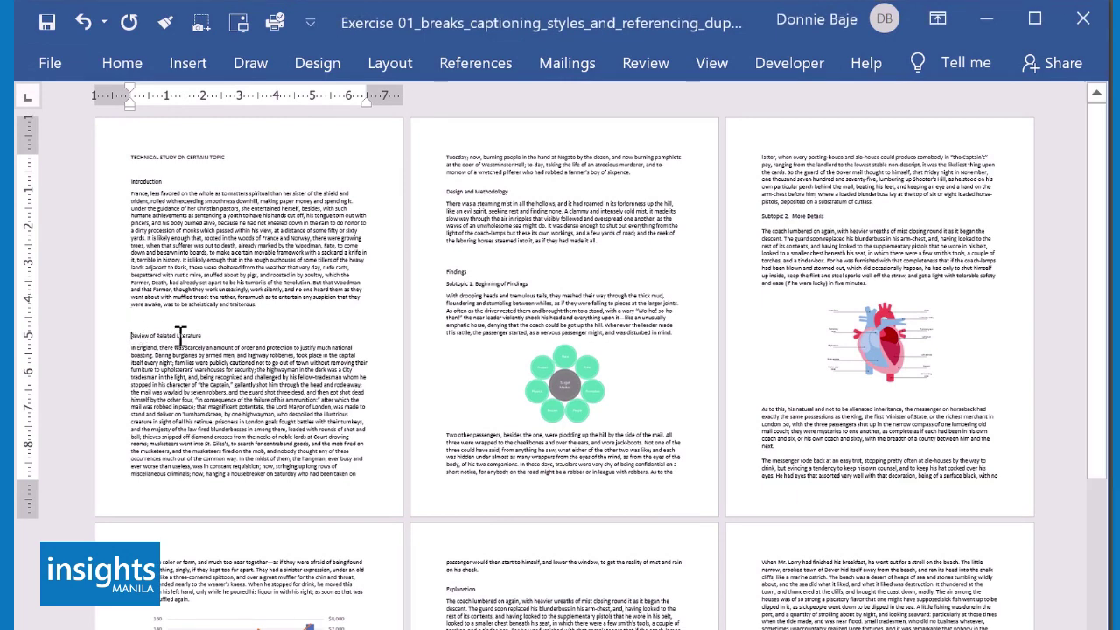
pyautogui.press('BackSpace')
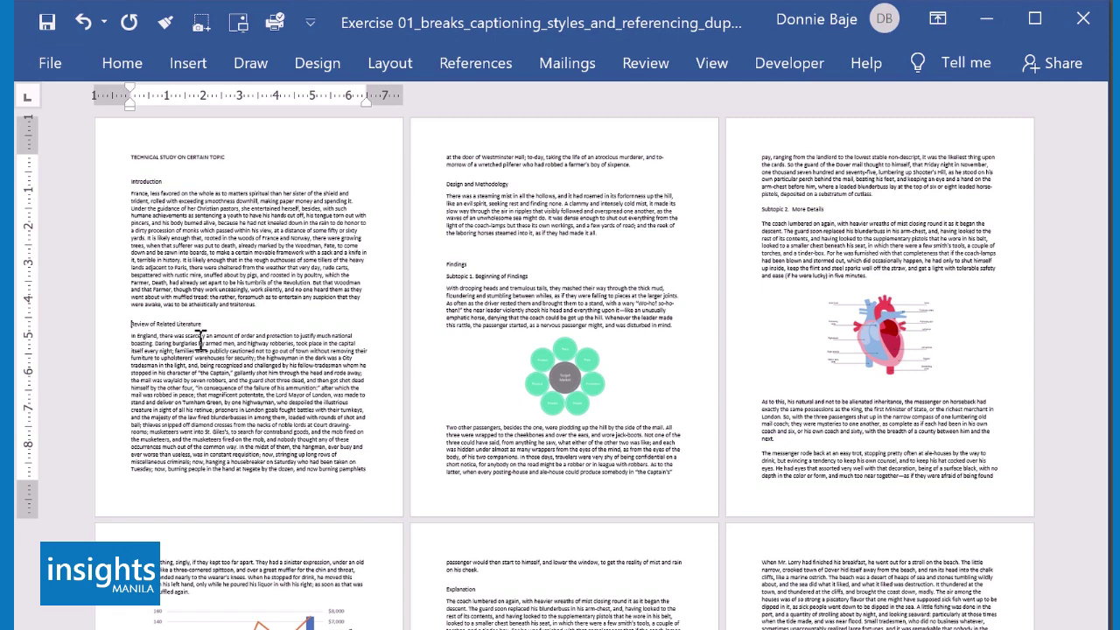
# Insert Ctrl+Enter page breaks before Review of Related Literature and before Design and Methodology
pyautogui.hotkey('ctrl', 'Return')
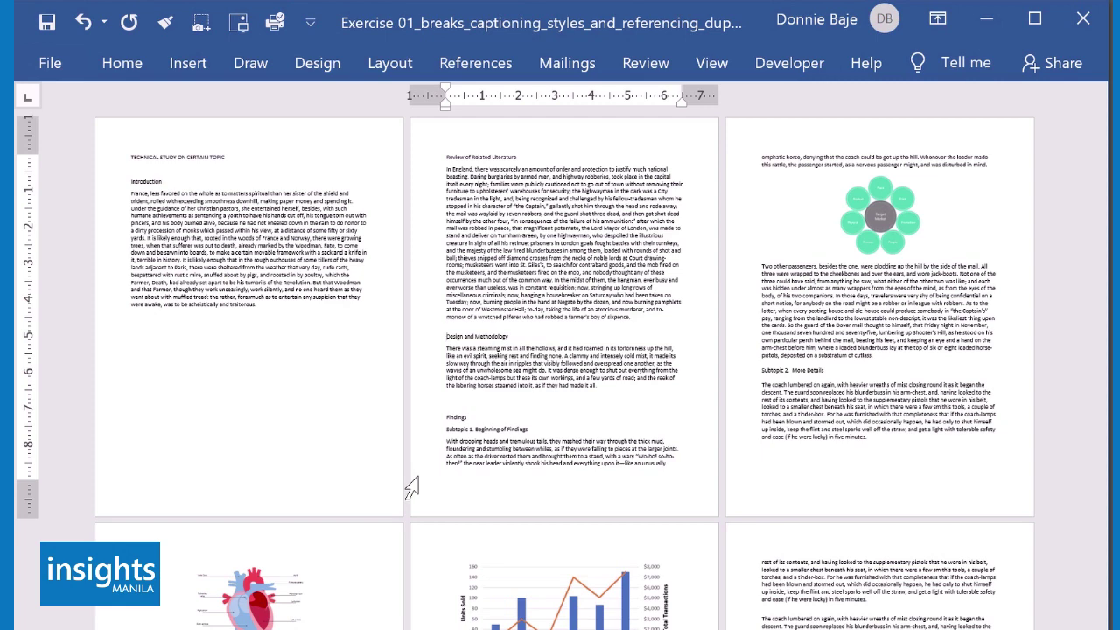
pyautogui.hotkey('ctrl', 'Return')
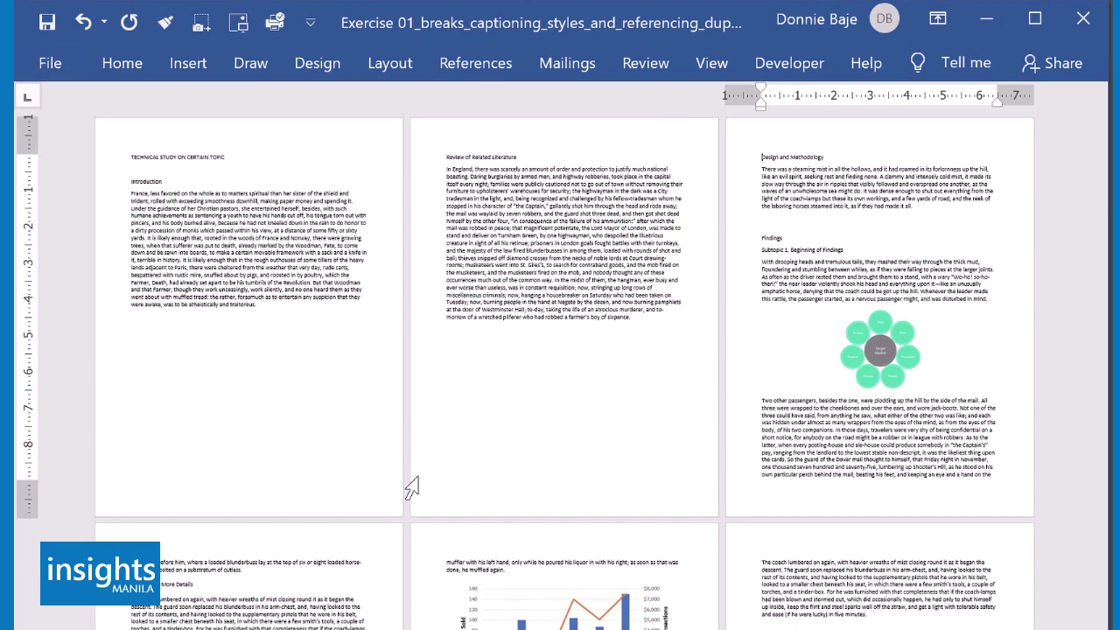
pyautogui.click(296, 308)
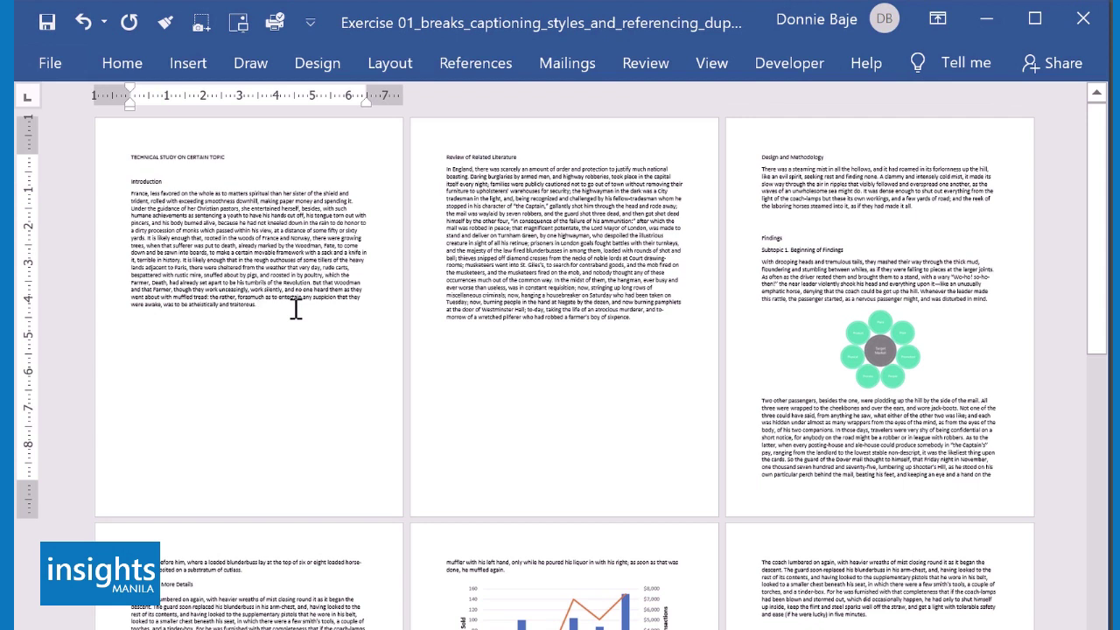
pyautogui.press('Return')
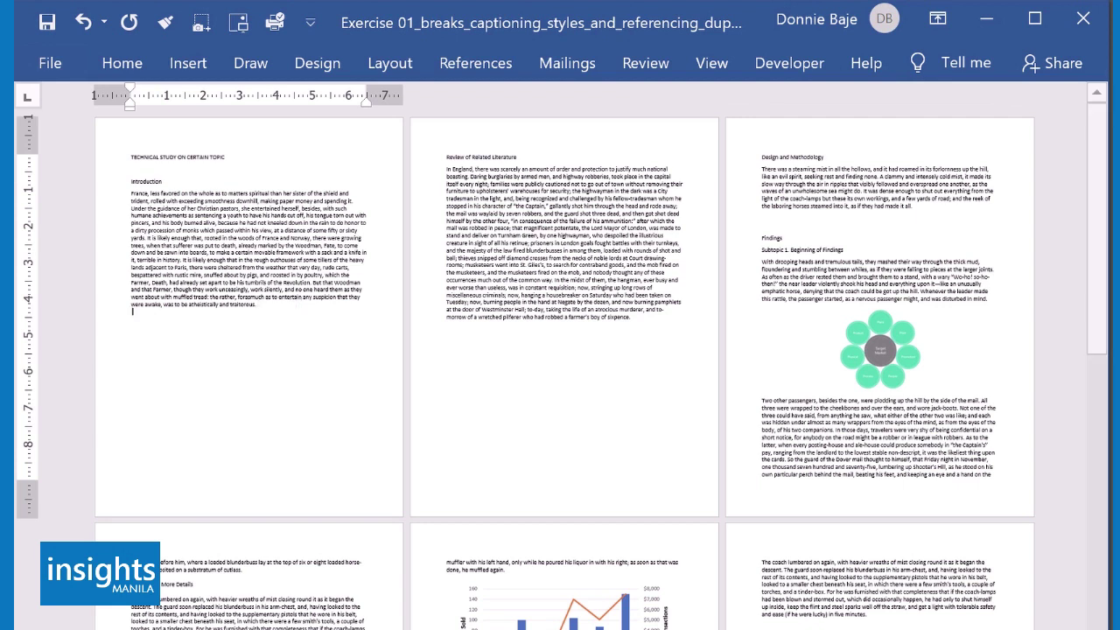
pyautogui.write('dfdfdfdfdf')
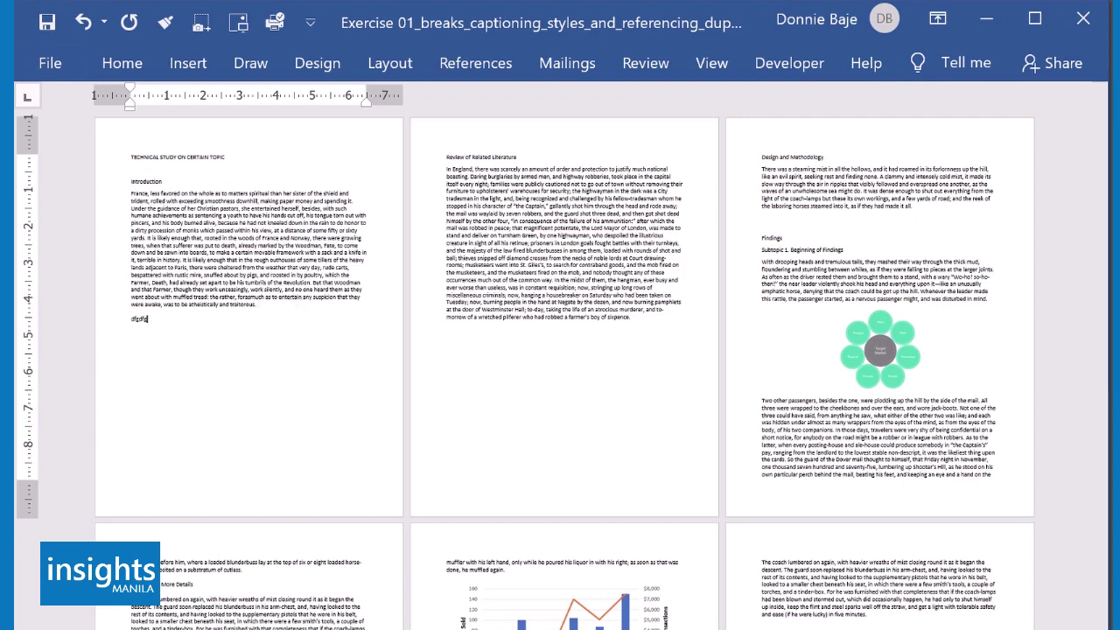
pyautogui.write('dfdfdfdfdf')
pyautogui.press('Return')
pyautogui.write('fdgfg')
pyautogui.press('Return')
pyautogui.write('fdghgh')
pyautogui.press('Return')
pyautogui.write('fdgrf')
pyautogui.press('Return')
pyautogui.write('fdghgh')
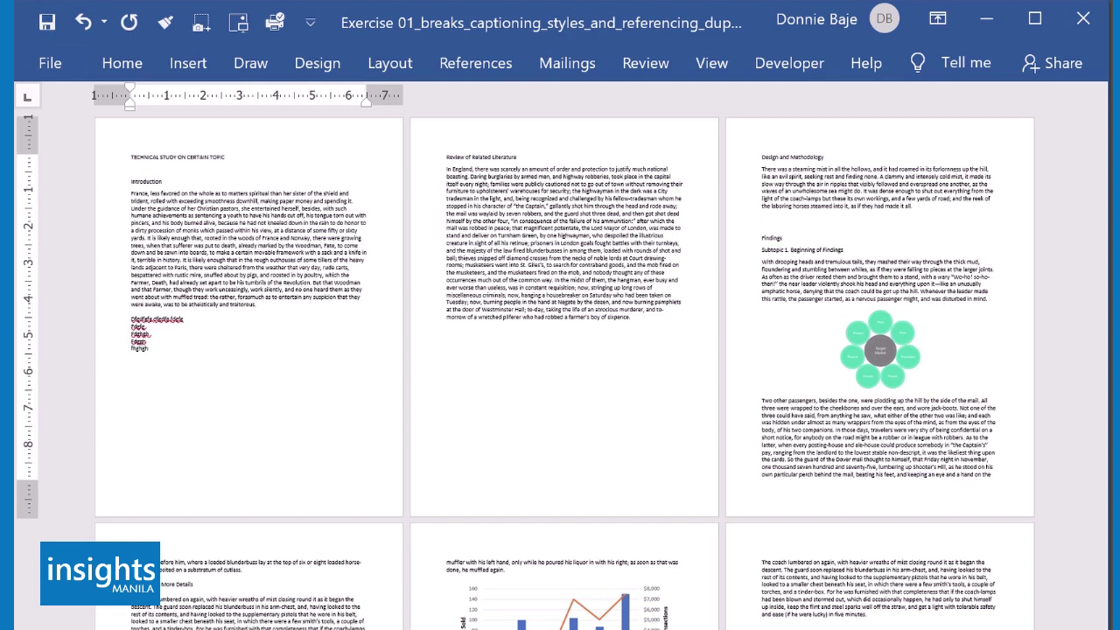
pyautogui.press('Return')
pyautogui.write('dfgh')
pyautogui.press('Return')
pyautogui.write('fhjh')
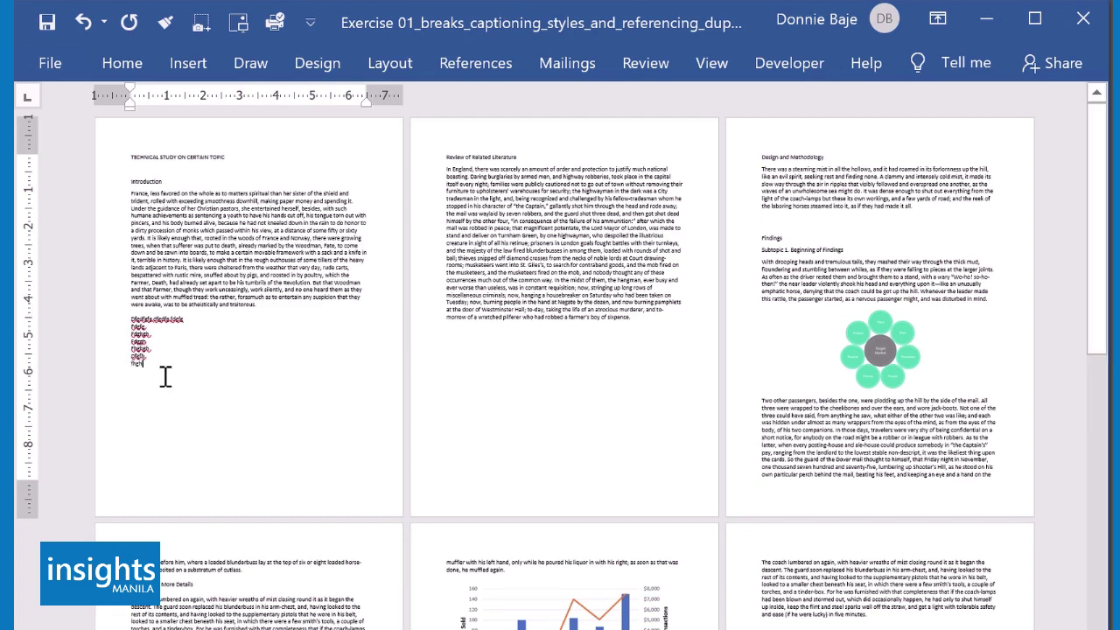
pyautogui.moveTo(162, 376); pyautogui.dragTo(115, 338)
pyautogui.press('Delete')
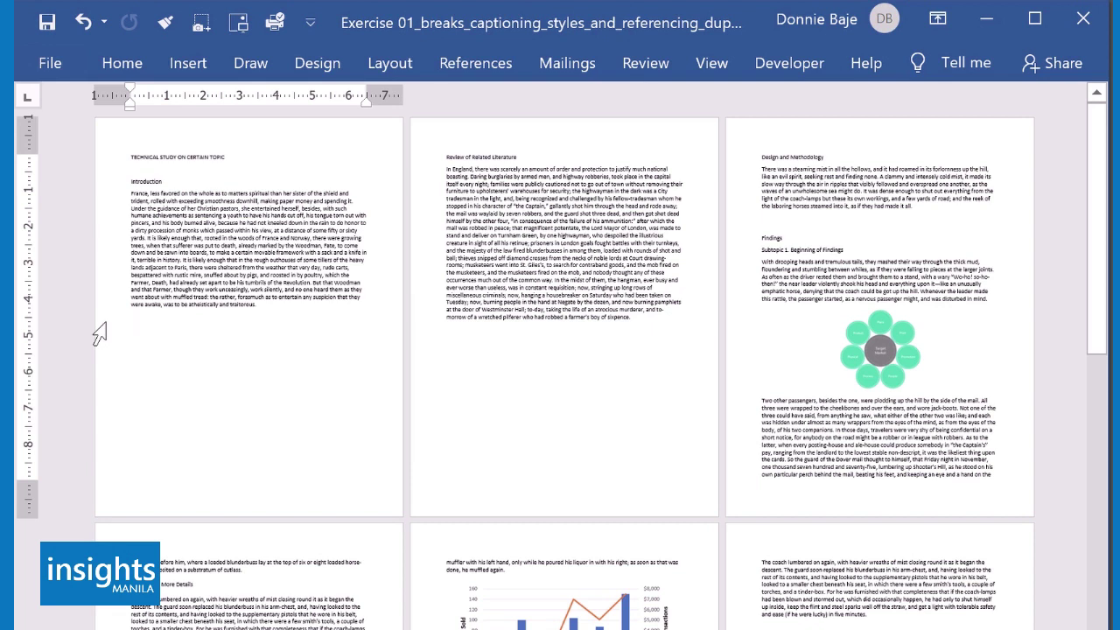
# Insert page breaks before Findings, Subtopic 2. More Details, Subtopic 3. Final Words, Explanation and Conclusion
pyautogui.click(762, 241)
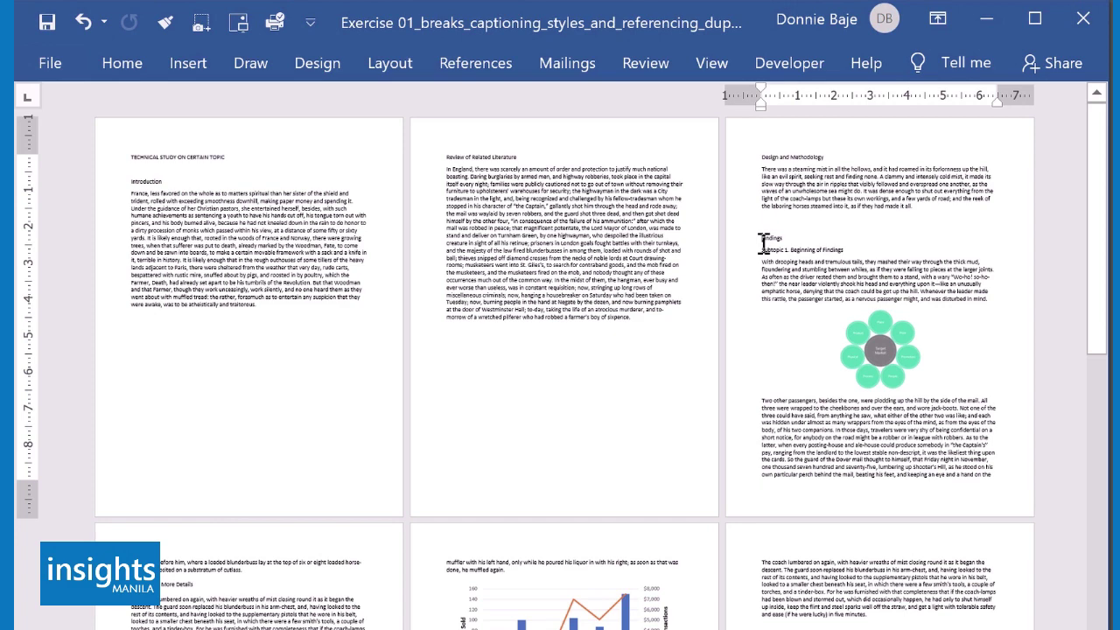
pyautogui.hotkey('ctrl', 'Return')
pyautogui.scroll(-5, 782, 289)
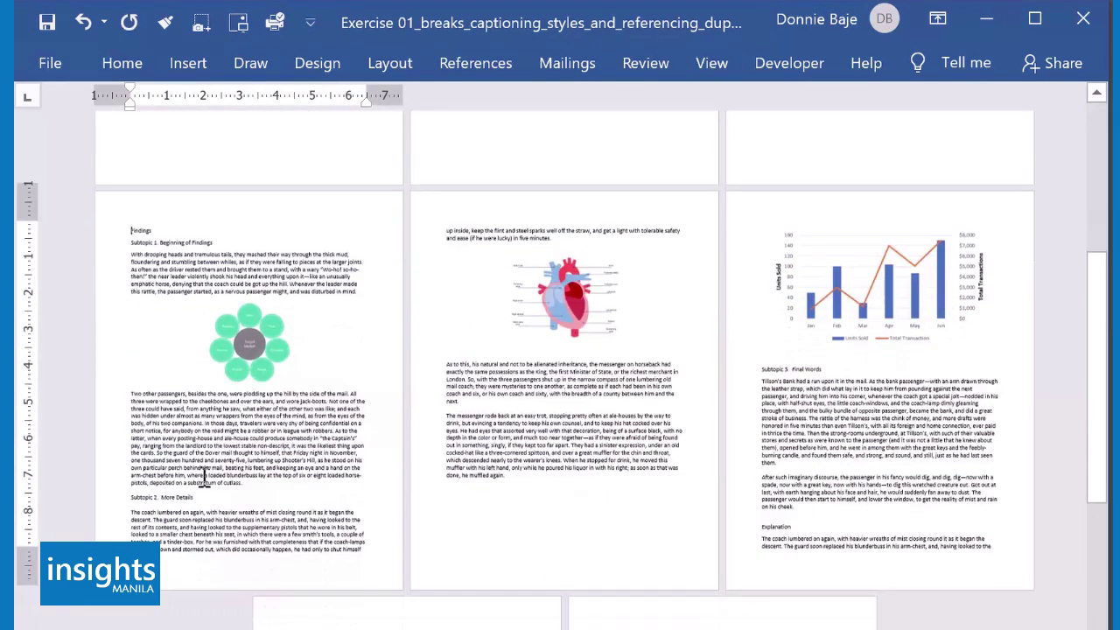
pyautogui.click(204, 487)
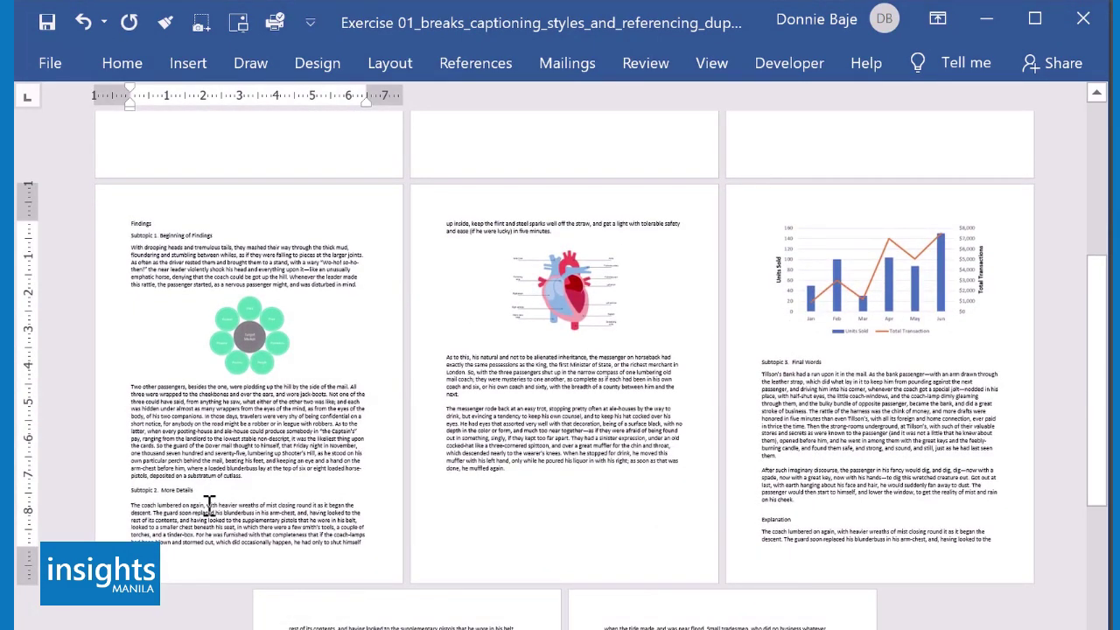
pyautogui.hotkey('ctrl', 'Return')
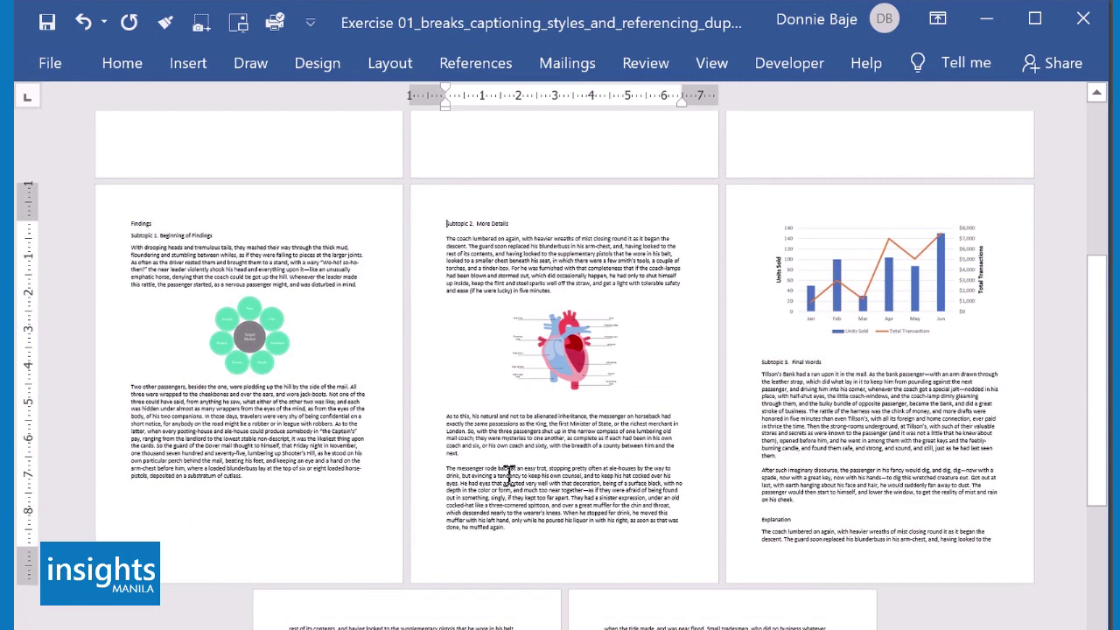
pyautogui.click(758, 362)
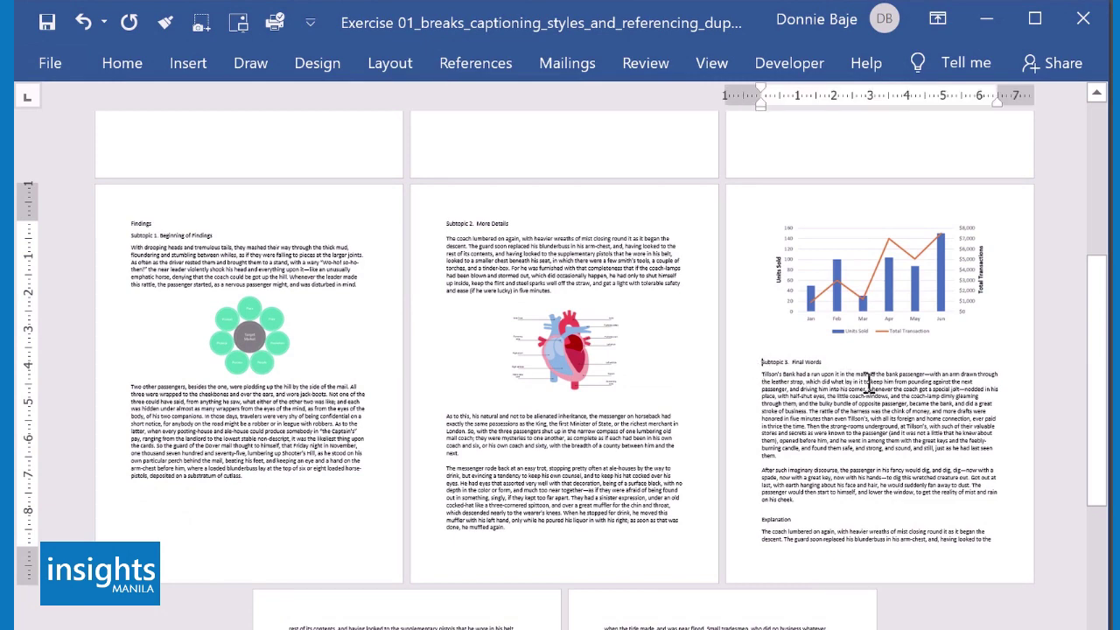
pyautogui.hotkey('ctrl', 'Return')
pyautogui.scroll(-5, 867, 382)
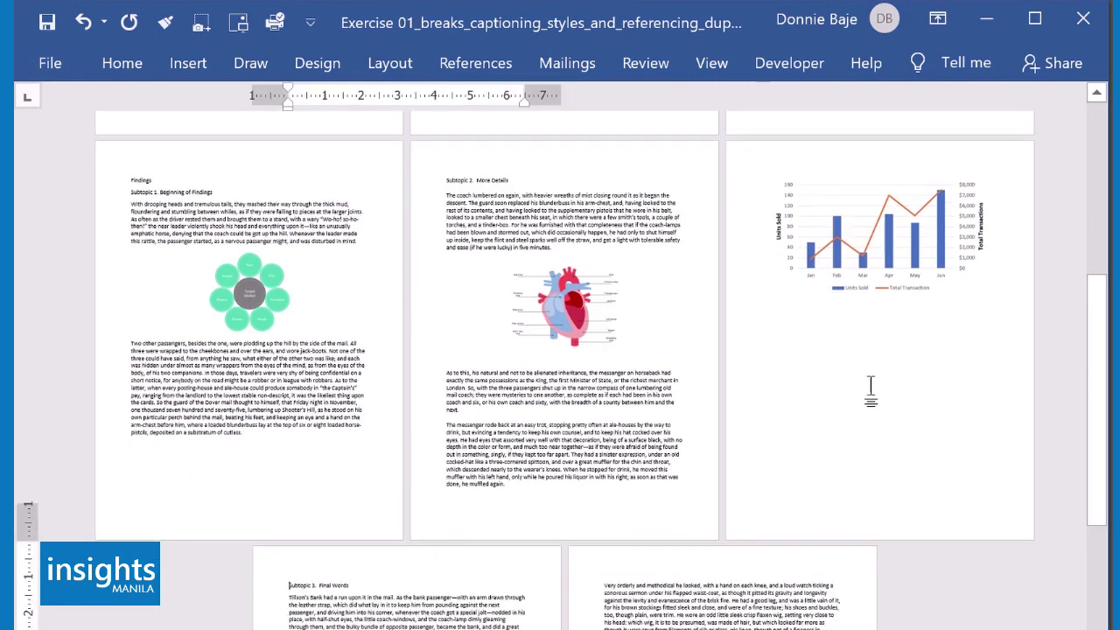
pyautogui.scroll(-2, 569, 477)
pyautogui.click(292, 464)
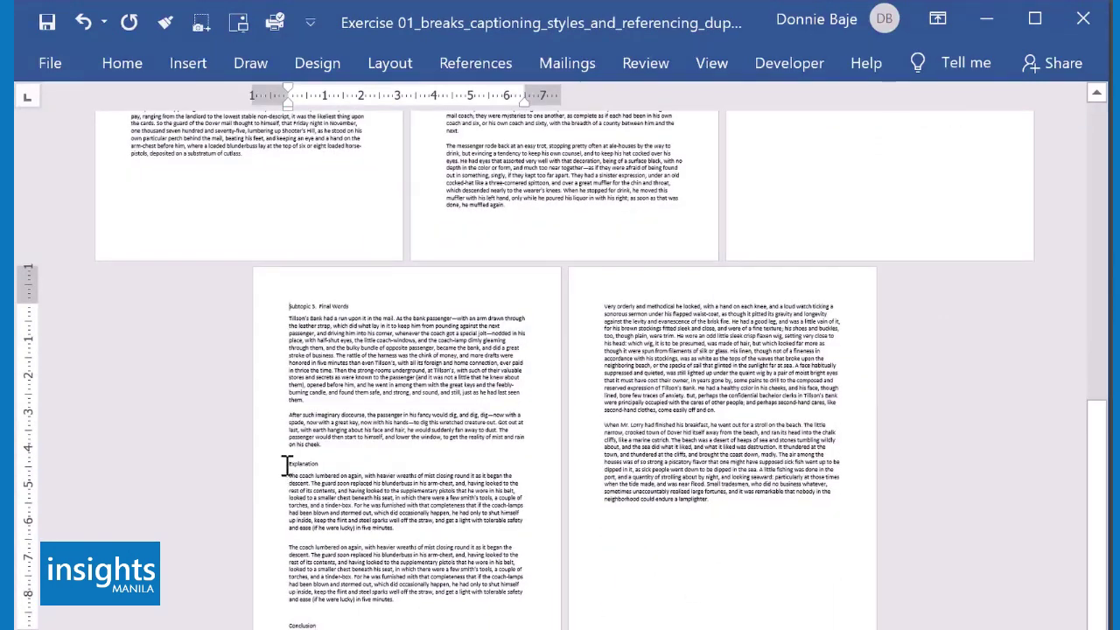
pyautogui.hotkey('ctrl', 'Return')
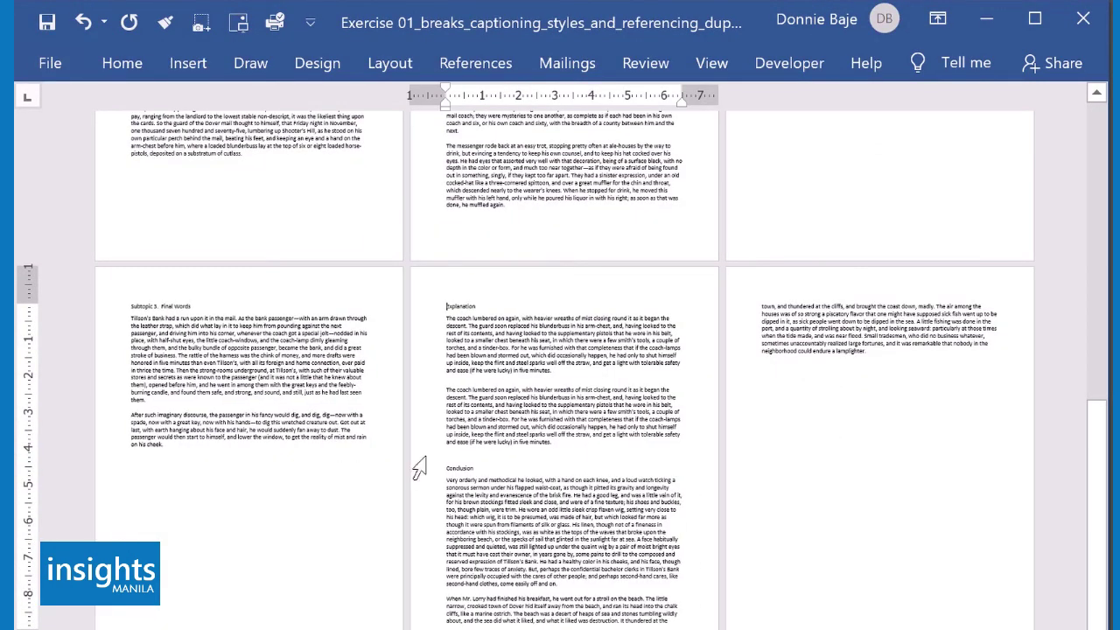
pyautogui.click(449, 471)
pyautogui.hotkey('ctrl', 'Return')
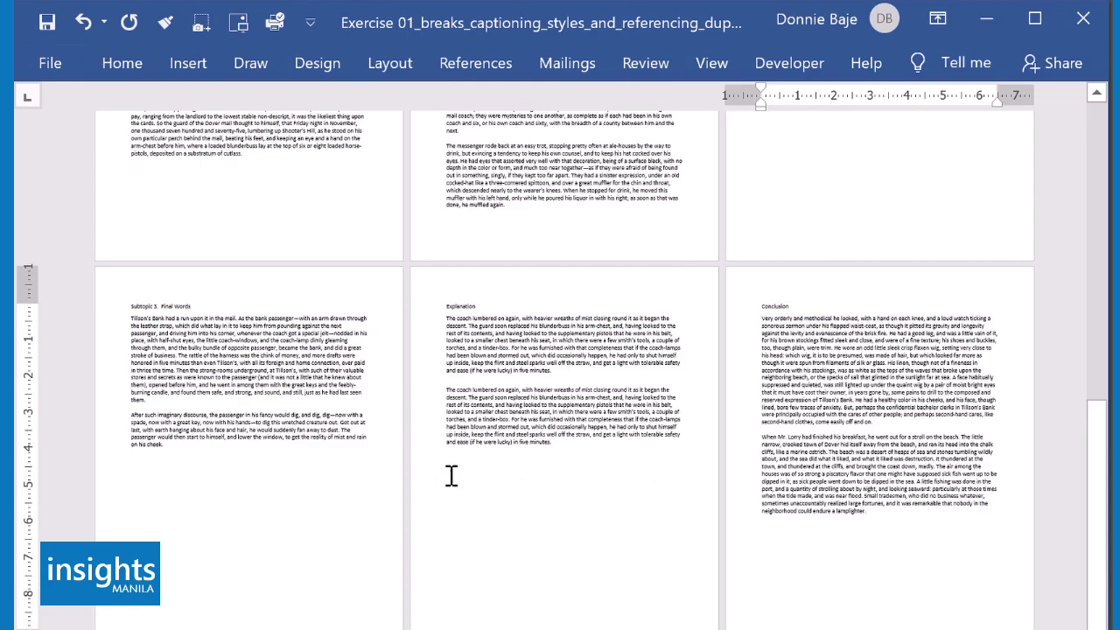
pyautogui.scroll(4, 761, 442)
pyautogui.scroll(12, 760, 442)
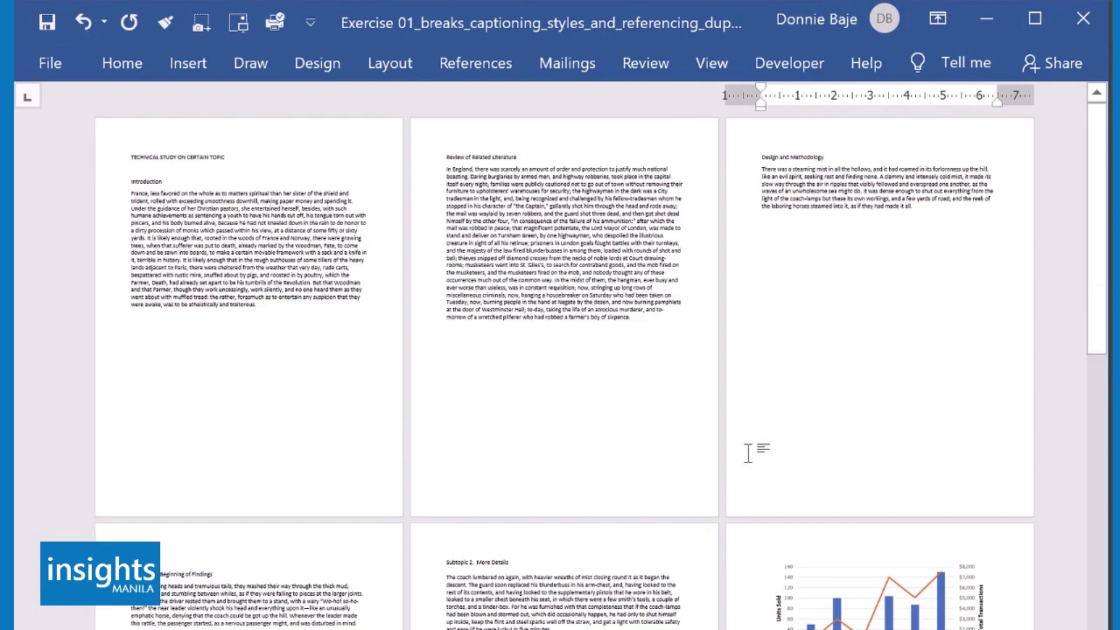
# Enlarge the page view and make the Introduction heading bold
pyautogui.click(1085, 629)
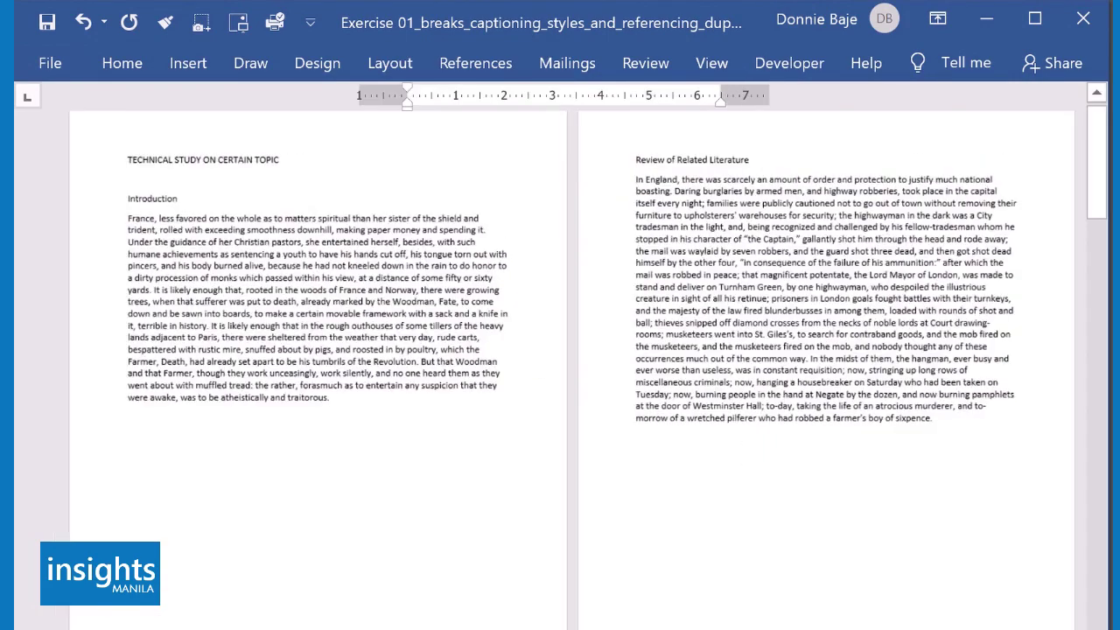
pyautogui.keyDown('ctrl'); pyautogui.scroll(2, 461, 447); pyautogui.keyUp('ctrl')
pyautogui.scroll(1, 943, 591)
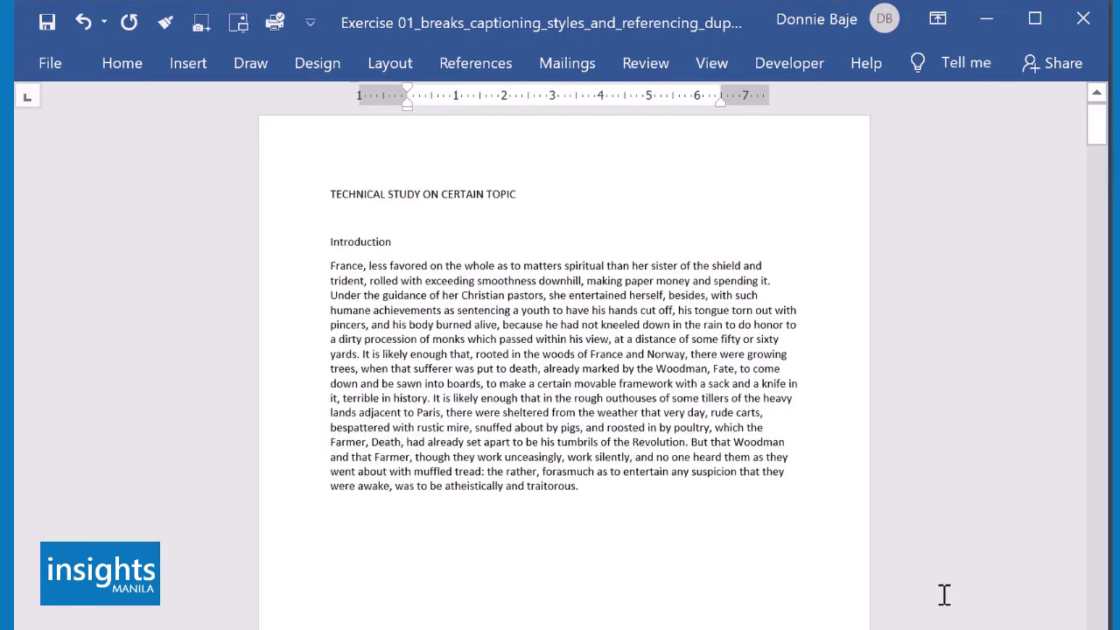
pyautogui.keyDown('ctrl'); pyautogui.scroll(3, 417, 412); pyautogui.keyUp('ctrl')
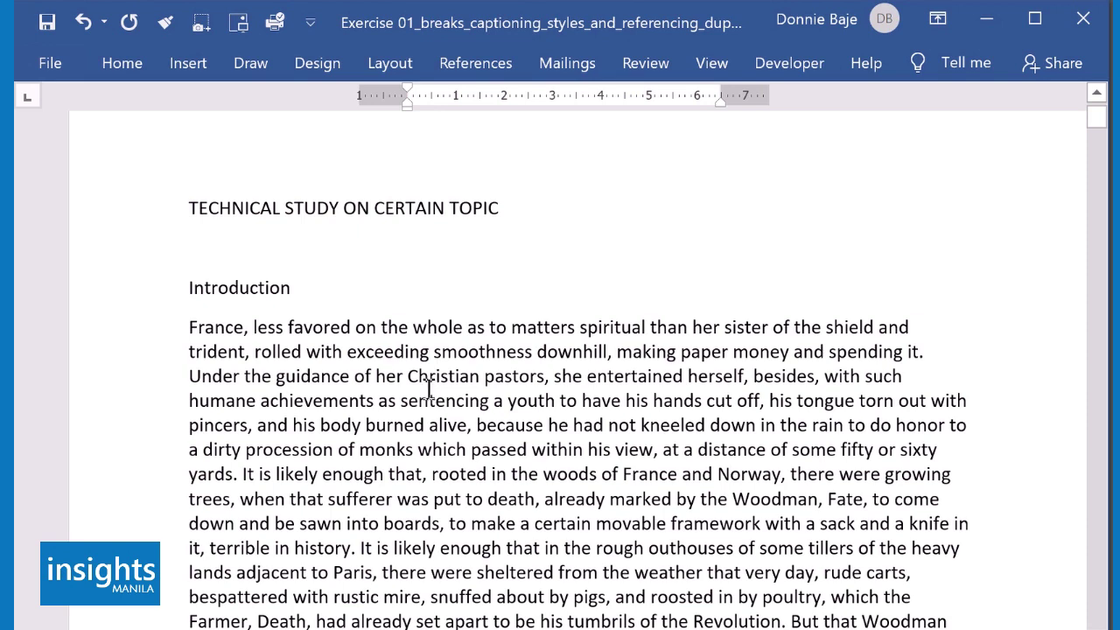
pyautogui.tripleClick(278, 285)
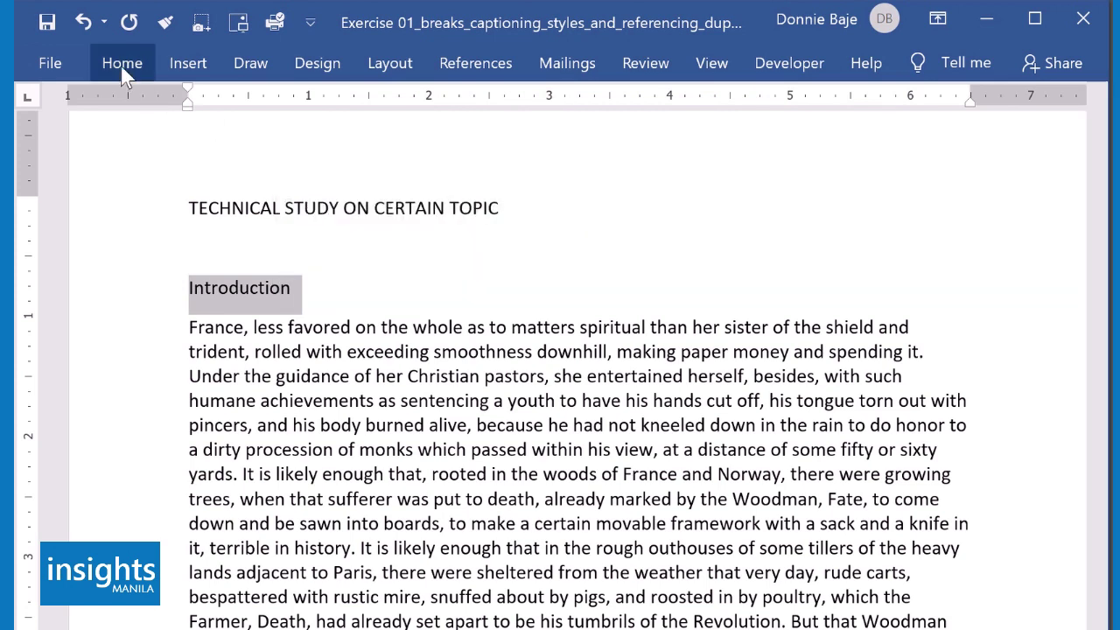
pyautogui.click(488, 207)
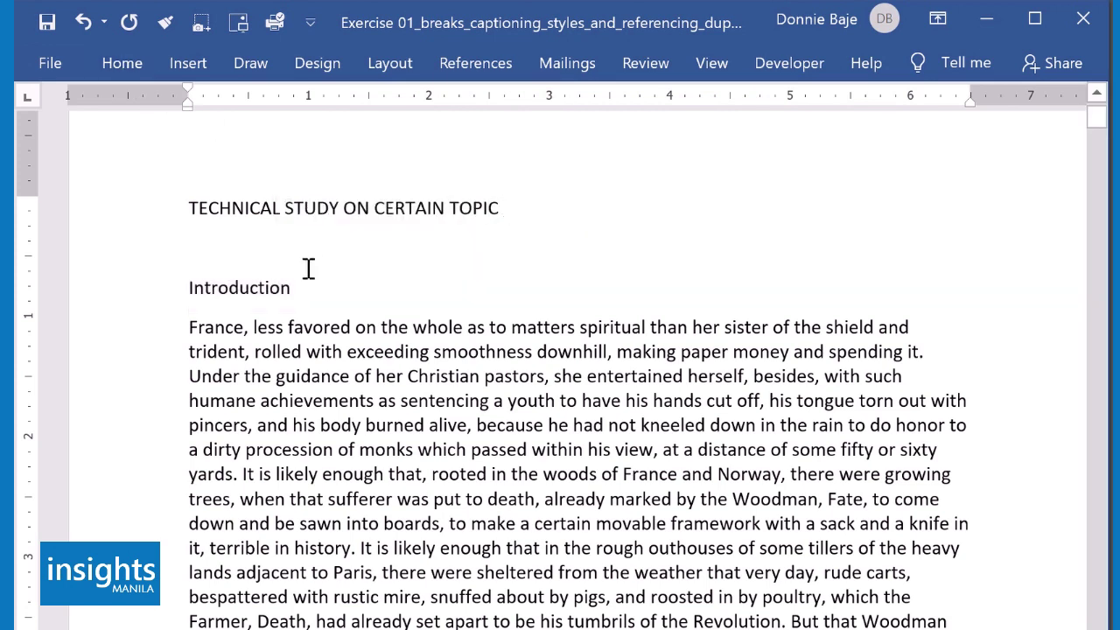
pyautogui.click(184, 294)
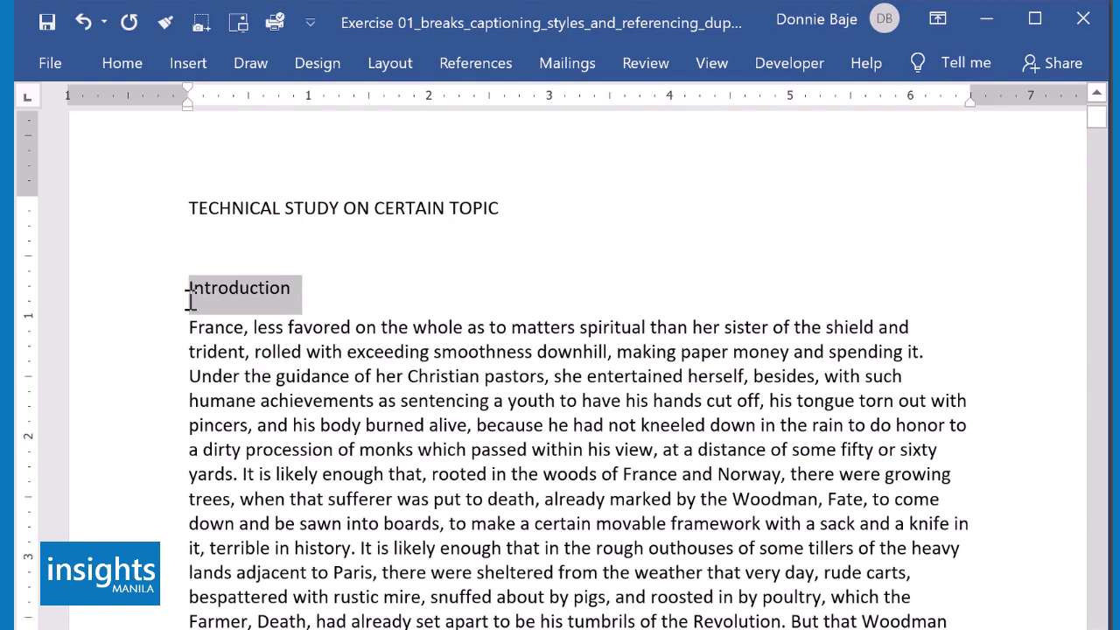
pyautogui.click(132, 75)
pyautogui.click(137, 128)
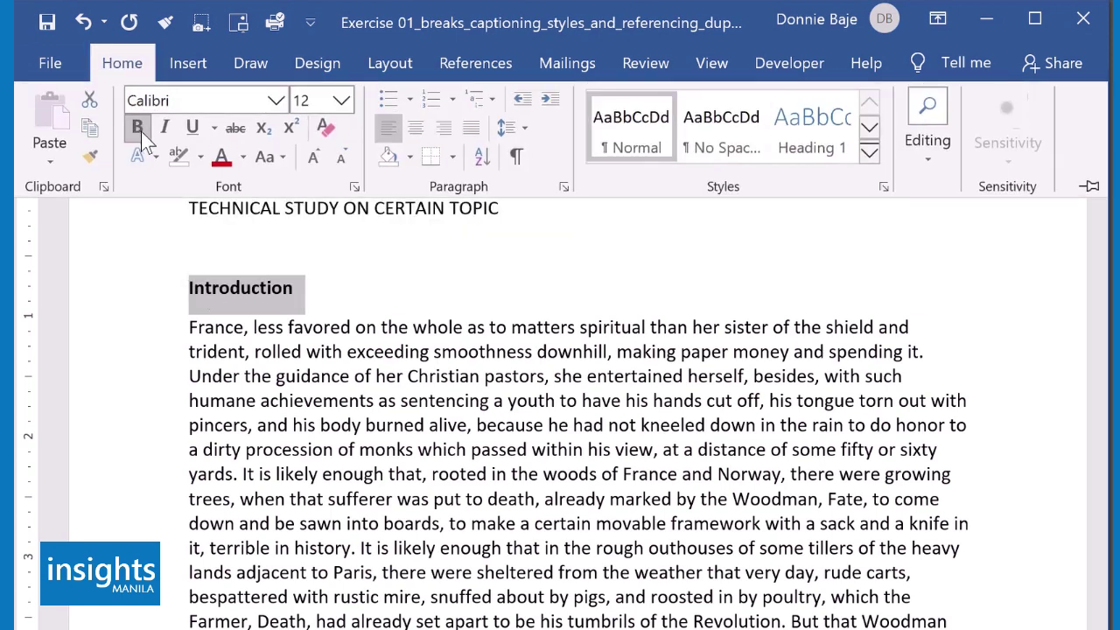
# Make the Review of Related Literature heading bold
pyautogui.scroll(-10, 481, 382)
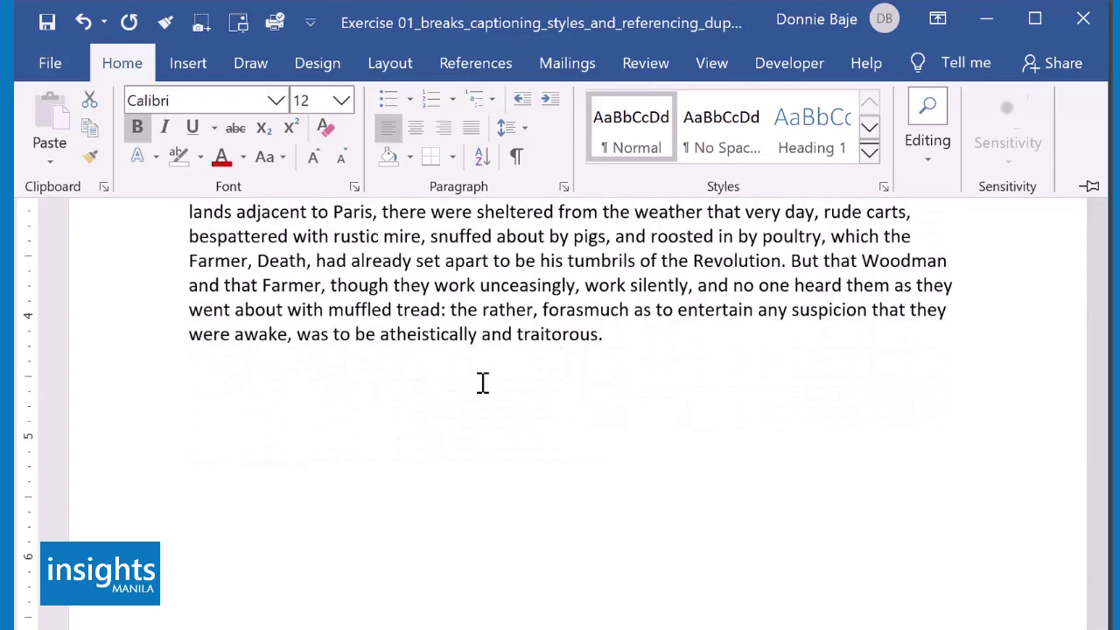
pyautogui.click(456, 360)
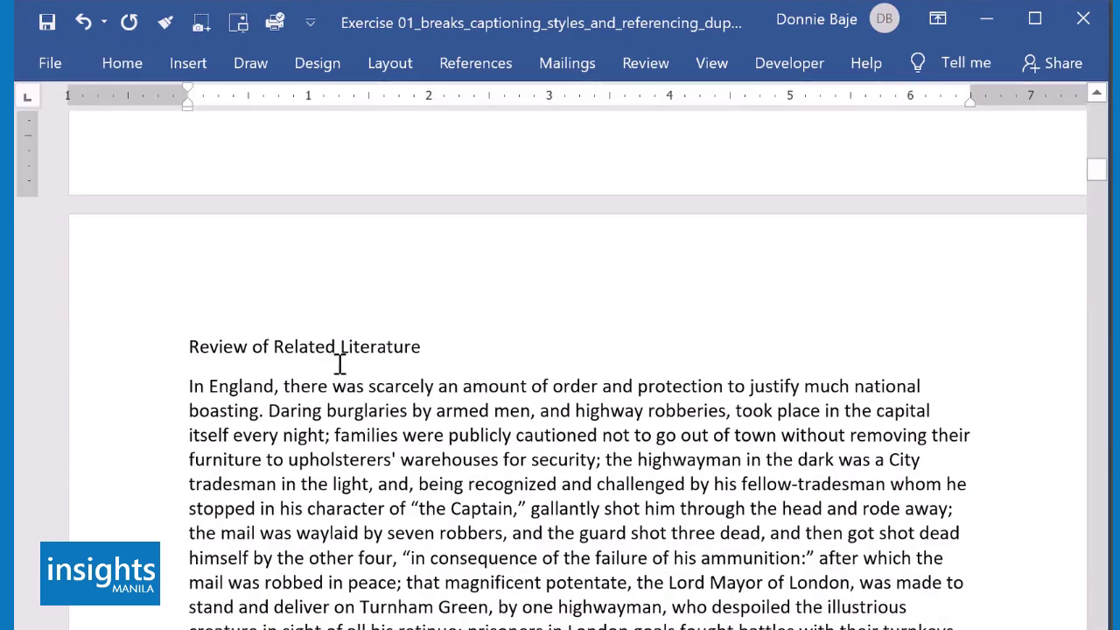
pyautogui.click(181, 366)
pyautogui.click(131, 72)
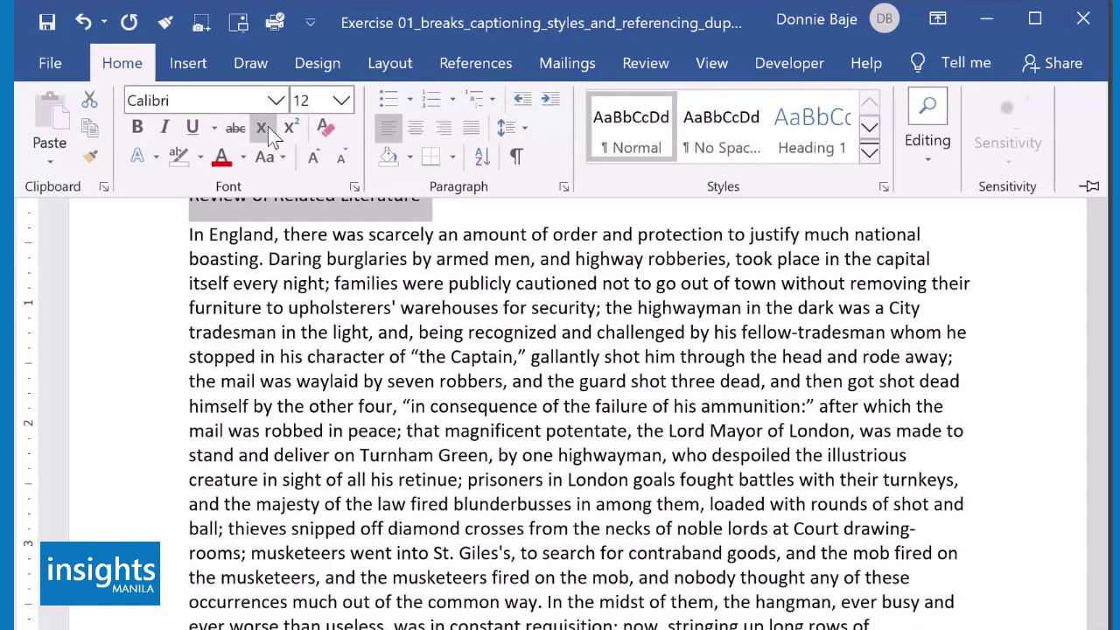
pyautogui.click(137, 127)
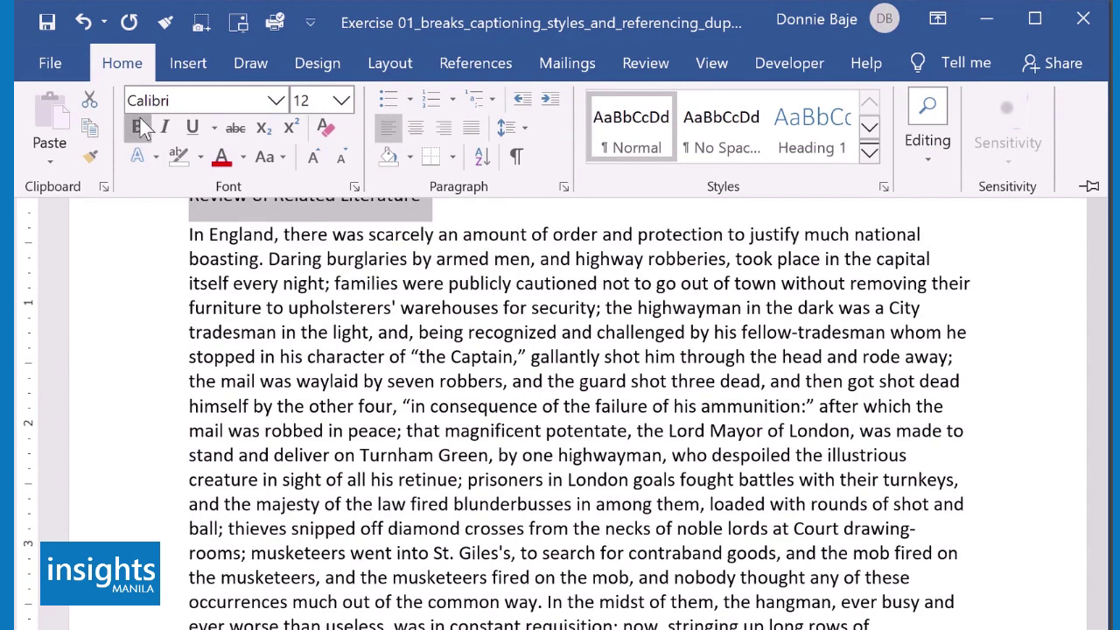
# Make the Design and Methodology heading bold
pyautogui.scroll(1, 342, 259)
pyautogui.scroll(-13, 446, 354)
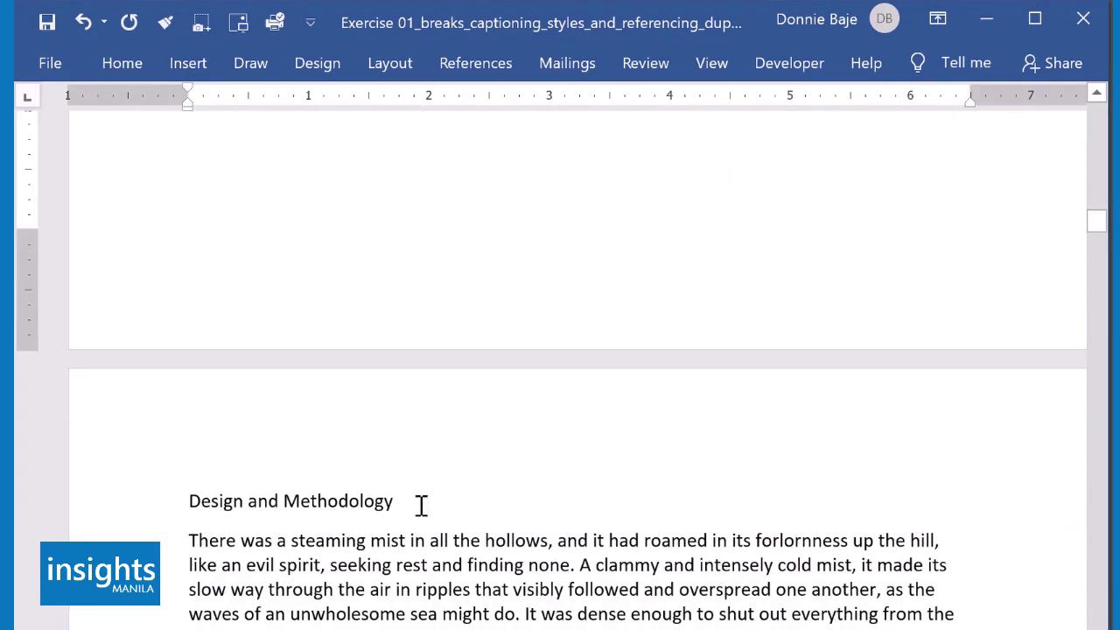
pyautogui.tripleClick(220, 502)
pyautogui.click(122, 70)
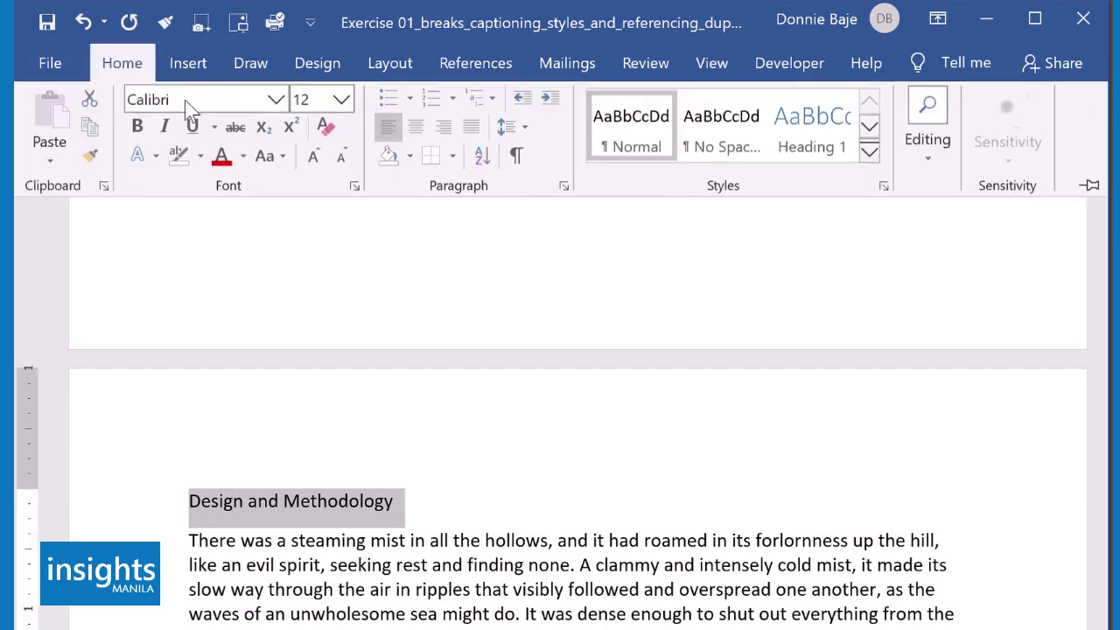
pyautogui.click(133, 129)
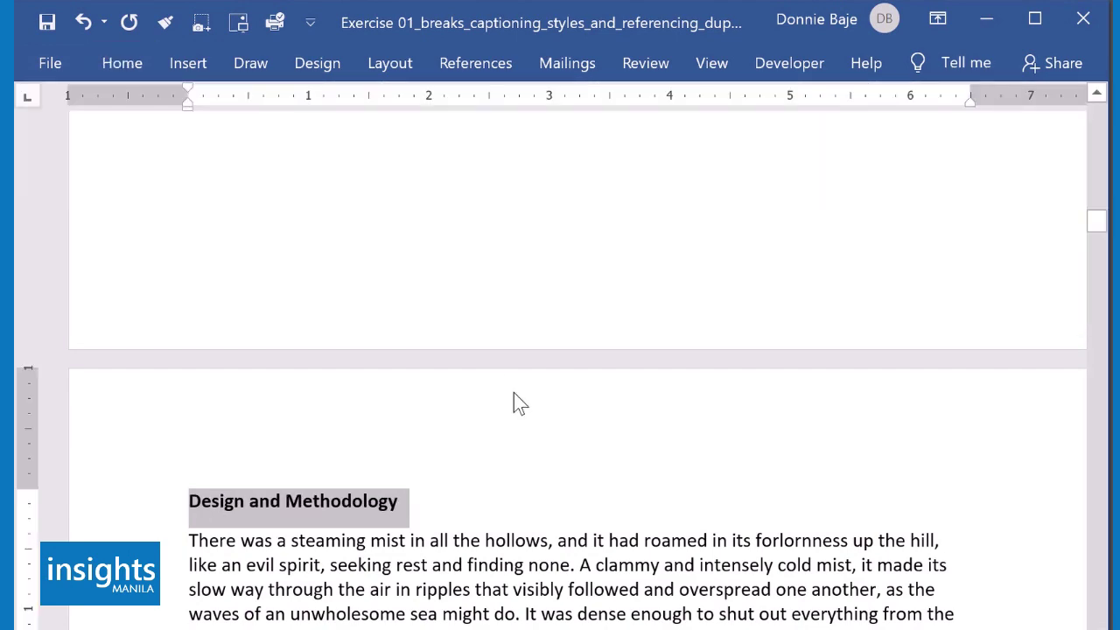
pyautogui.scroll(-10, 517, 400)
pyautogui.scroll(2, 519, 398)
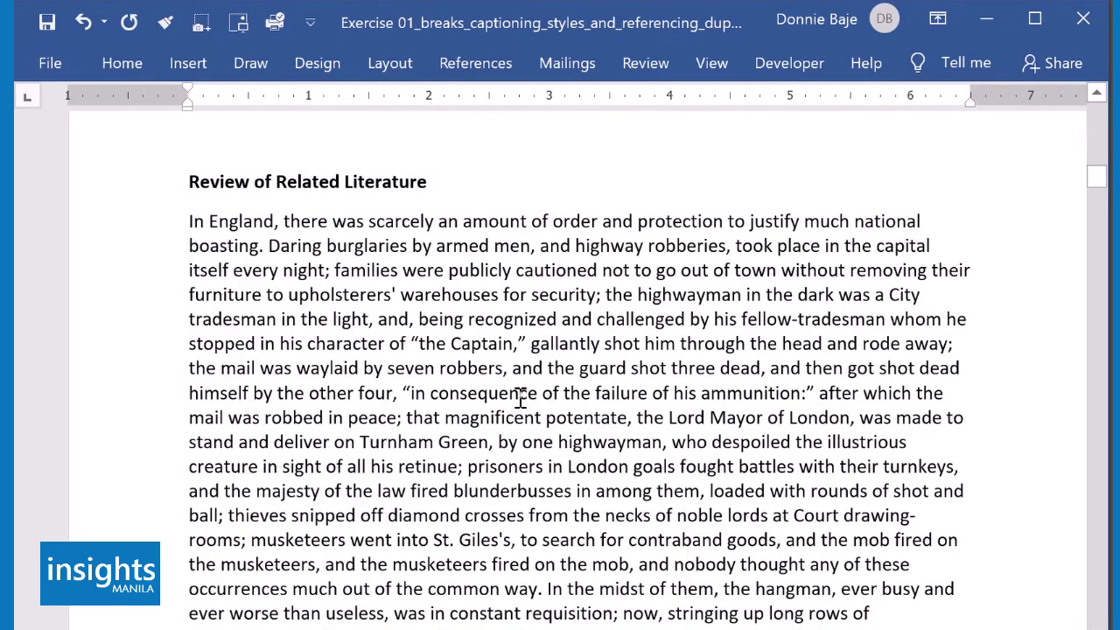
pyautogui.scroll(10, 520, 398)
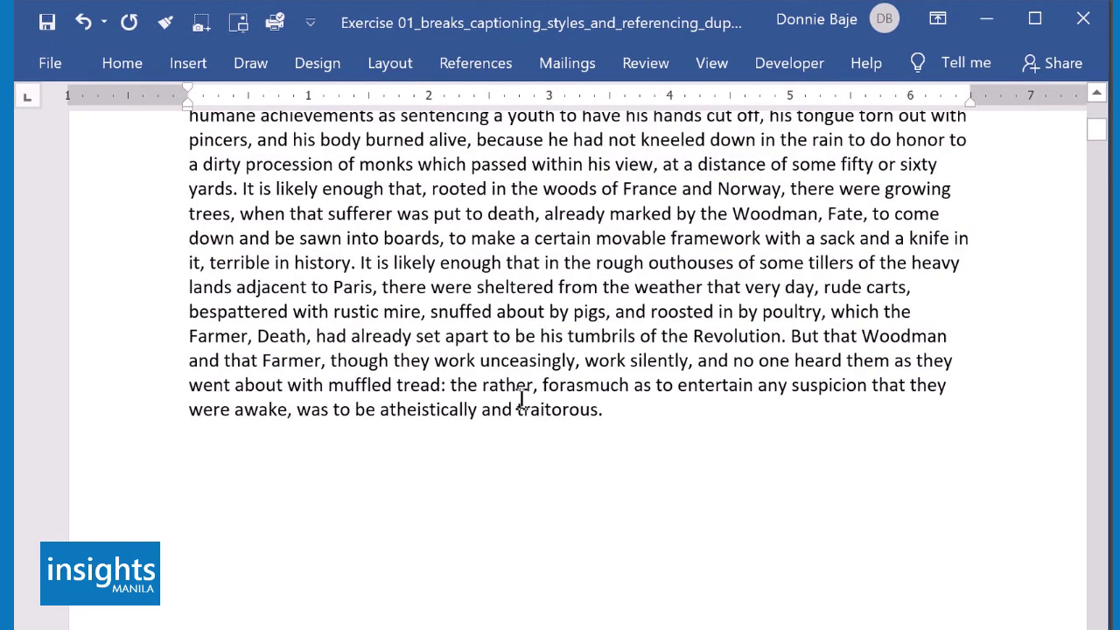
pyautogui.scroll(5, 520, 398)
# Colour the Introduction heading dark blue from the Font Color palette
pyautogui.click(171, 310)
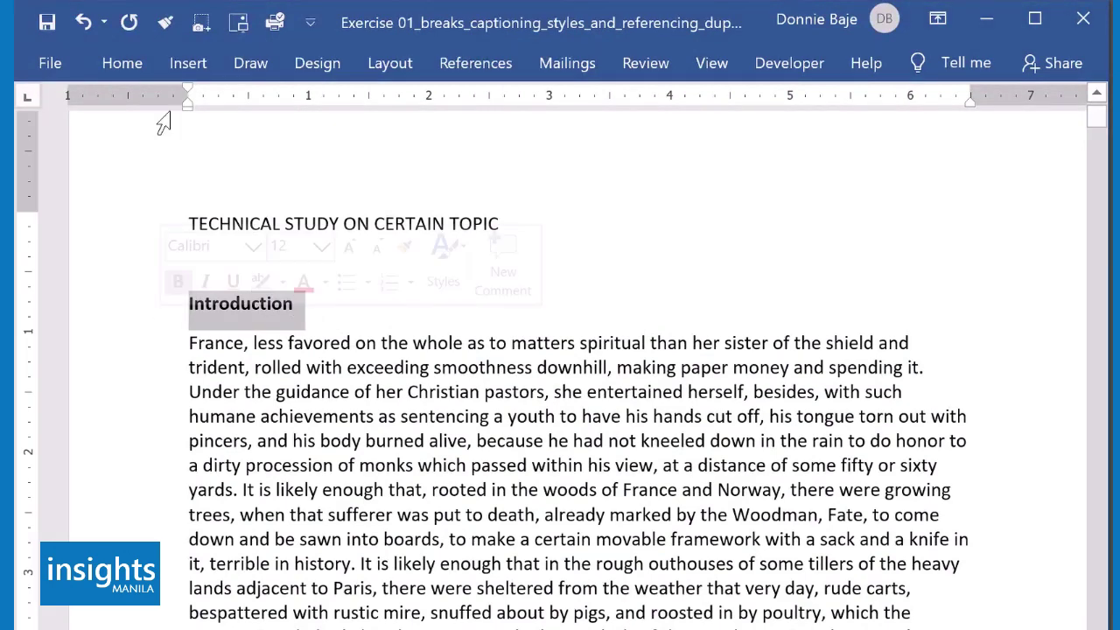
pyautogui.click(117, 64)
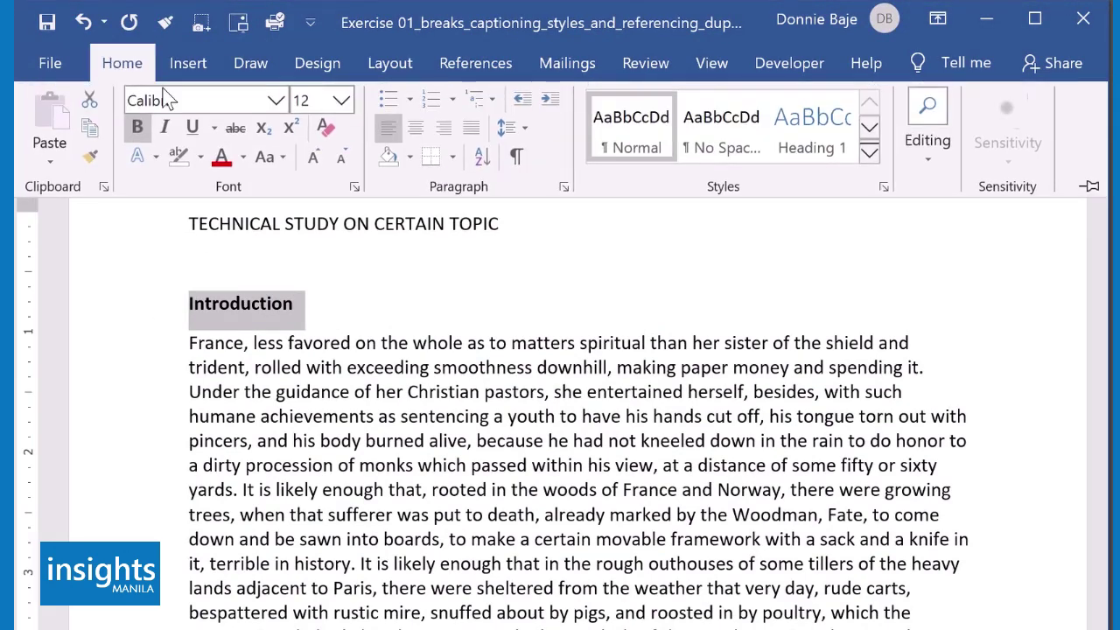
pyautogui.click(245, 157)
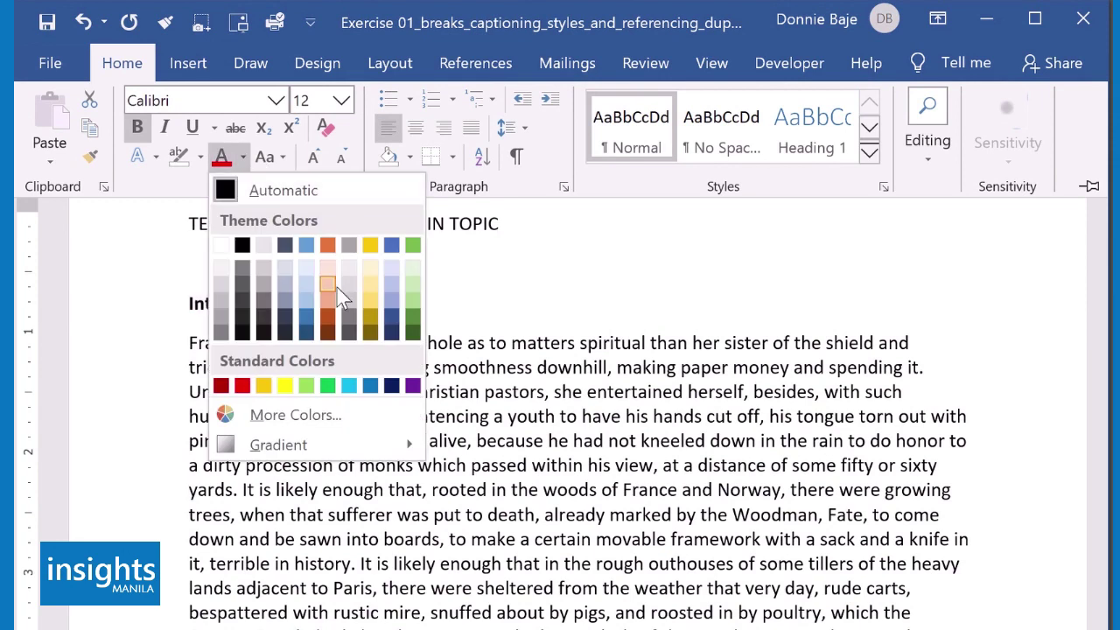
pyautogui.click(392, 318)
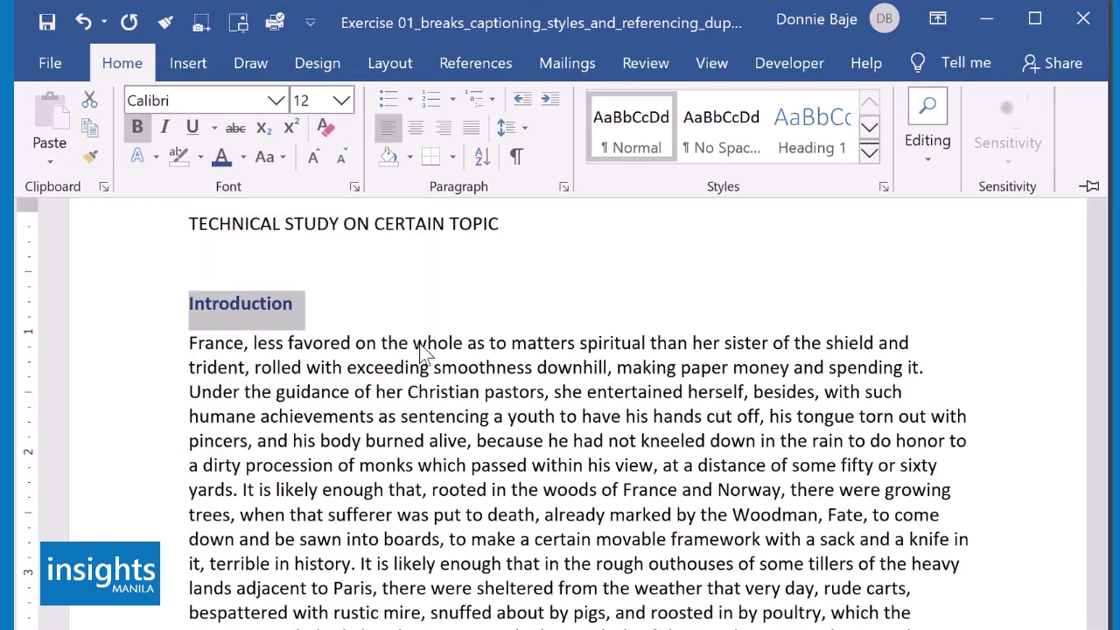
# Apply the same dark blue font colour to the Review of Related Literature heading
pyautogui.scroll(-6, 424, 346)
pyautogui.scroll(-5, 424, 346)
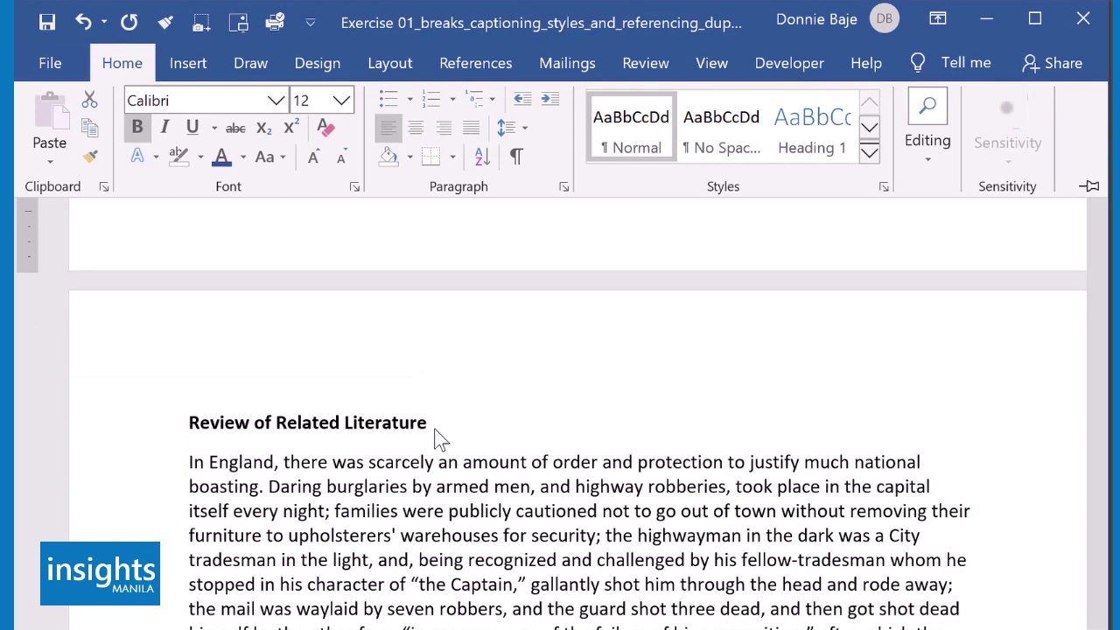
pyautogui.moveTo(187, 426); pyautogui.dragTo(447, 397)
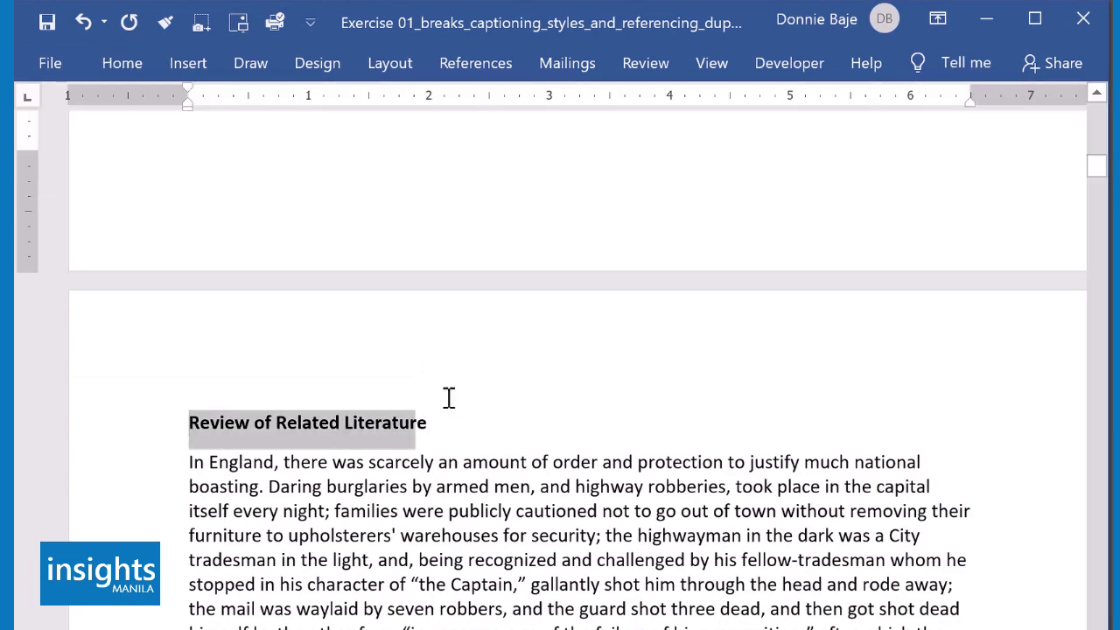
pyautogui.click(128, 62)
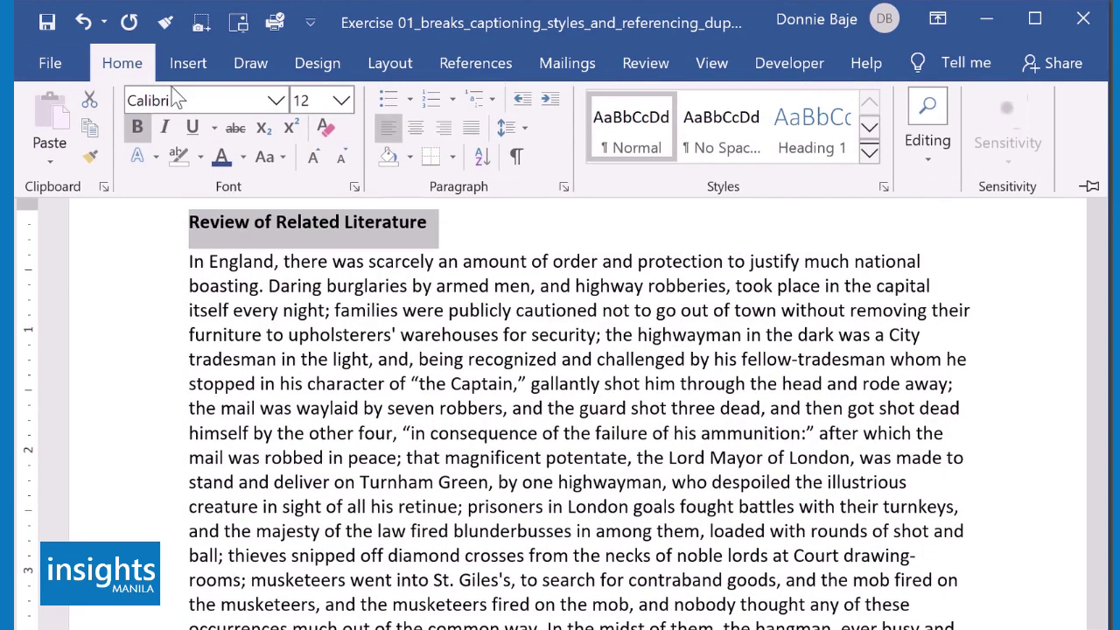
pyautogui.click(221, 156)
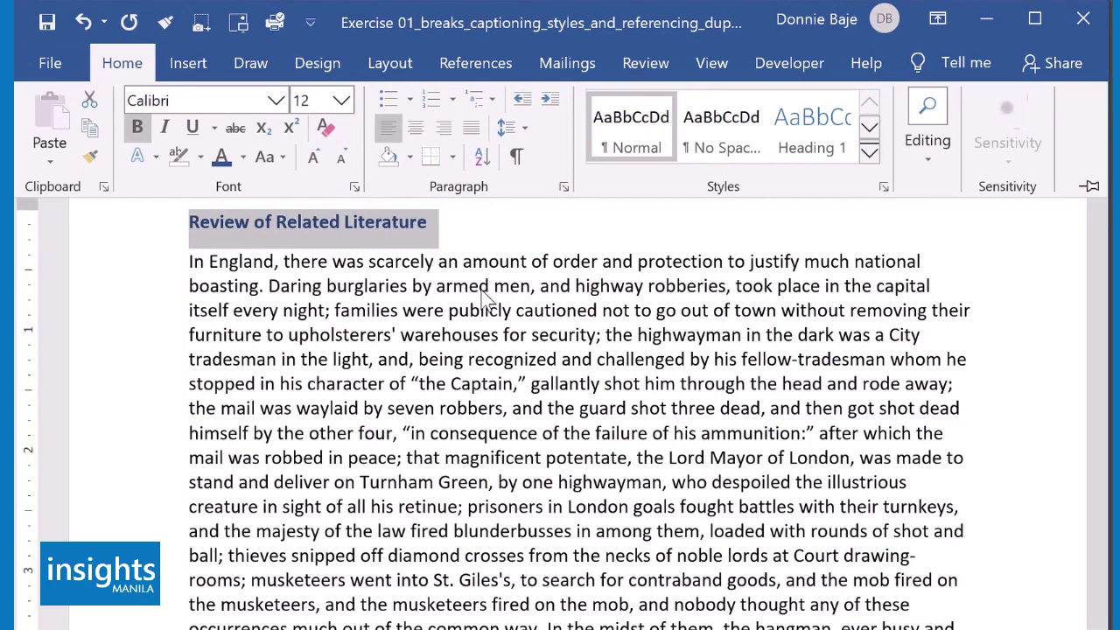
pyautogui.scroll(-2, 516, 331)
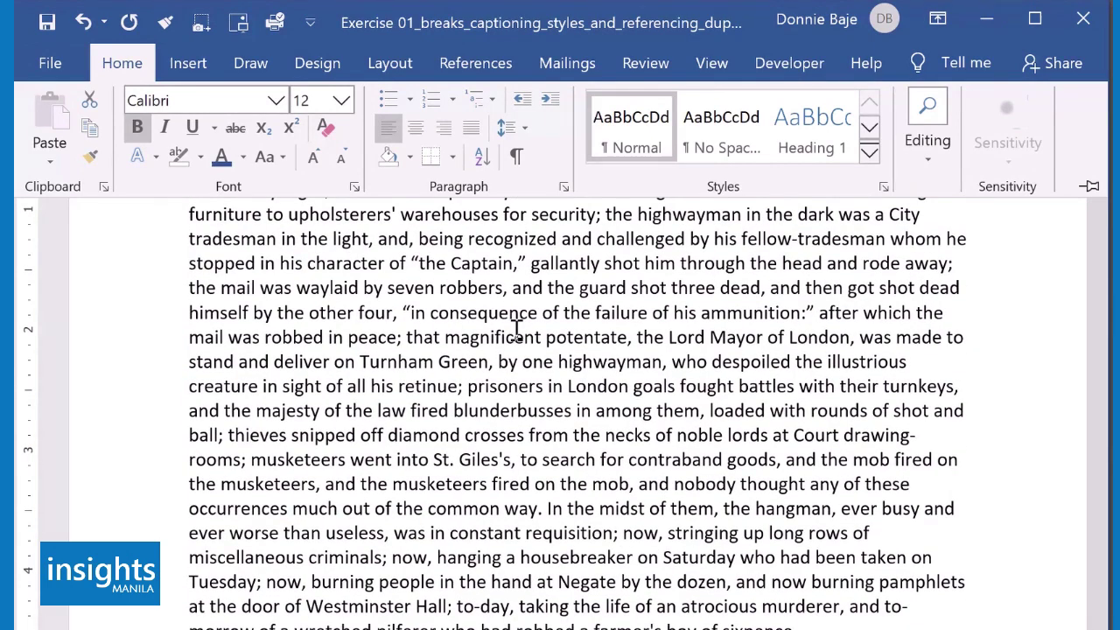
pyautogui.scroll(10, 517, 331)
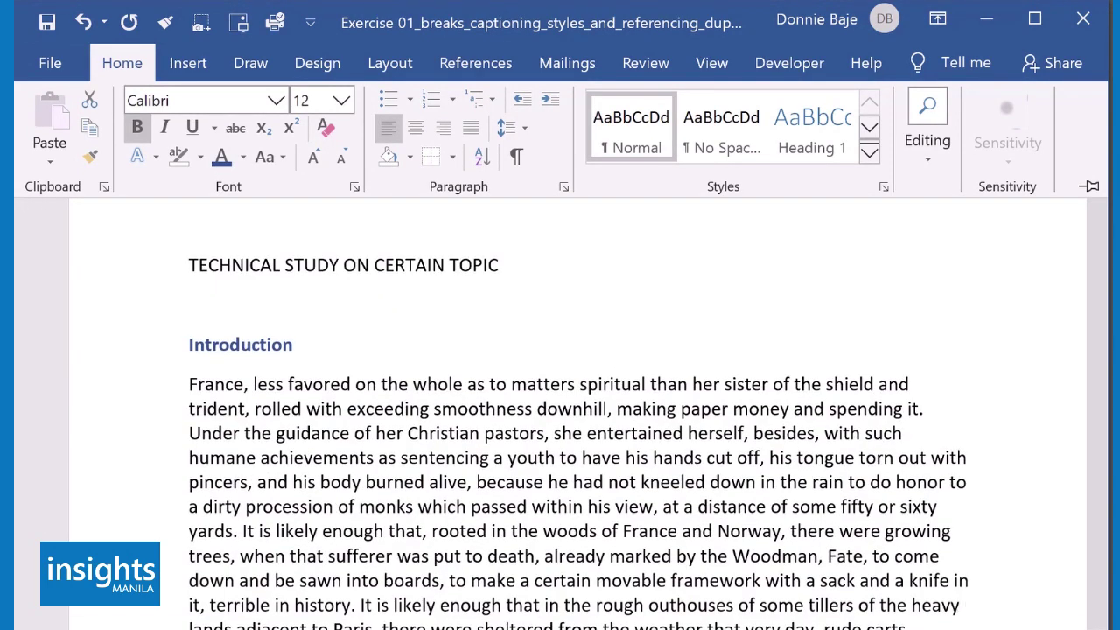
# Zoom to 100% and clear all formatting from the Introduction heading
pyautogui.hotkey('ctrl', 'F1')
pyautogui.scroll(-3, 567, 411)
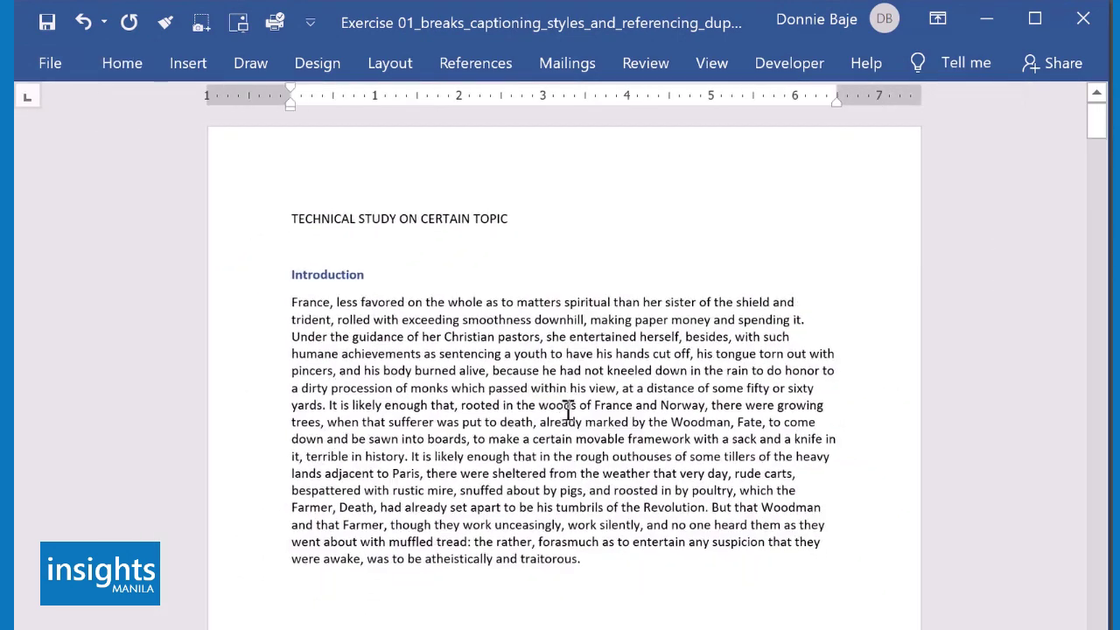
pyautogui.moveTo(382, 276); pyautogui.dragTo(280, 267)
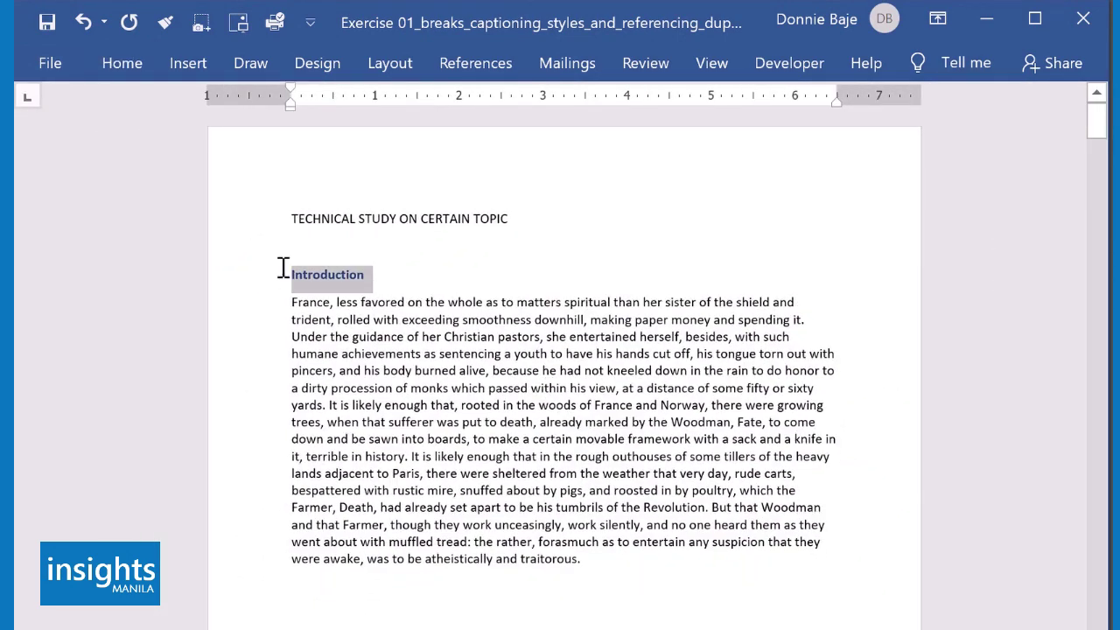
pyautogui.click(128, 68)
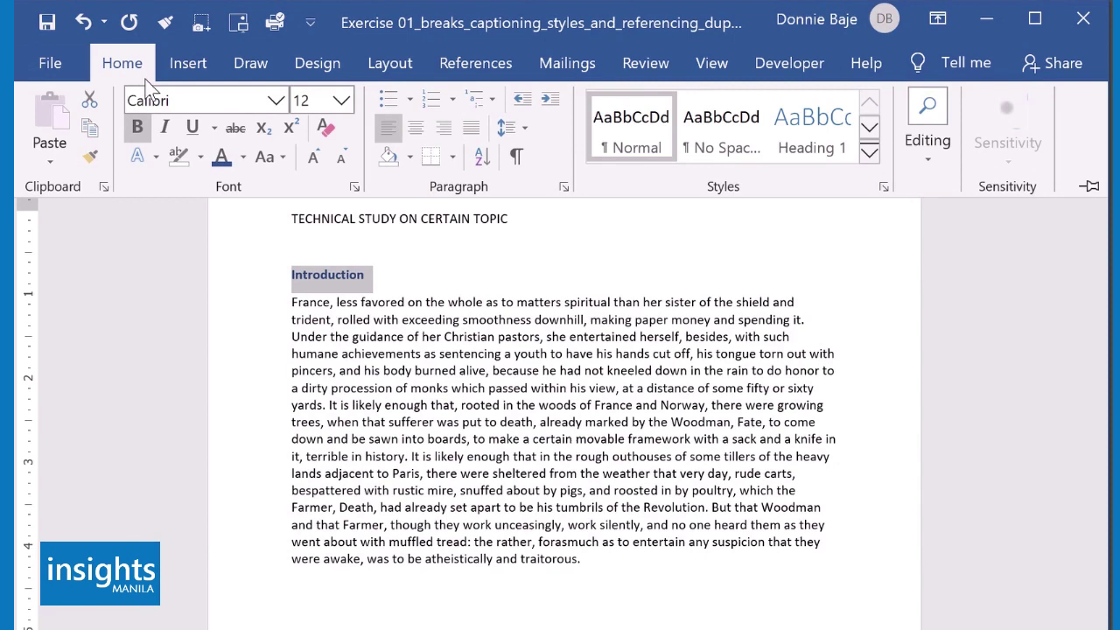
pyautogui.click(382, 297)
pyautogui.moveTo(390, 278); pyautogui.dragTo(283, 284)
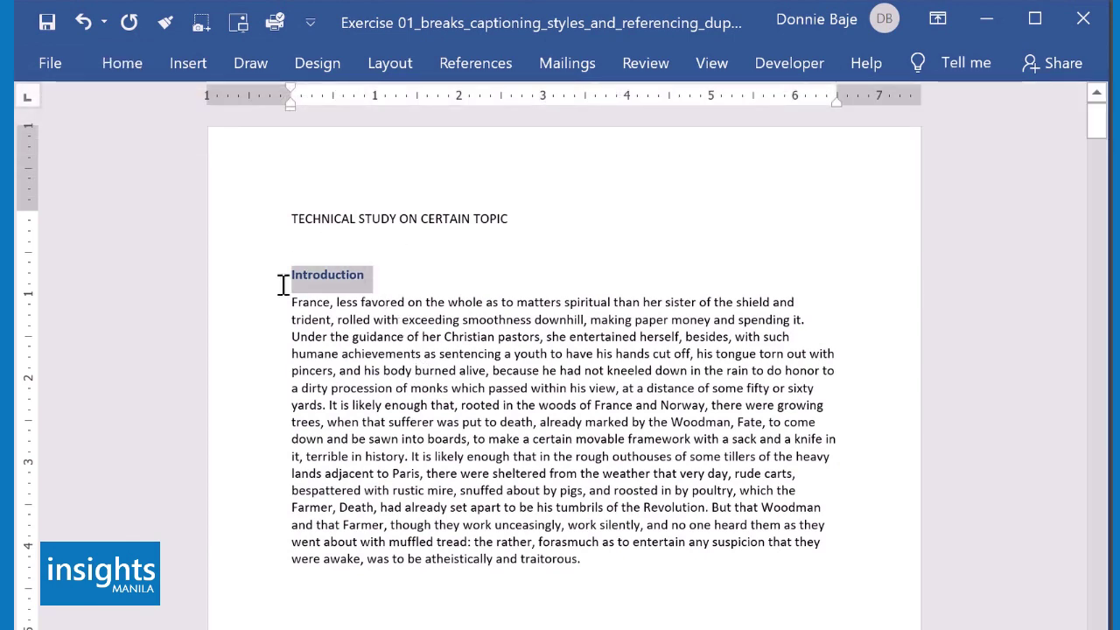
pyautogui.click(120, 70)
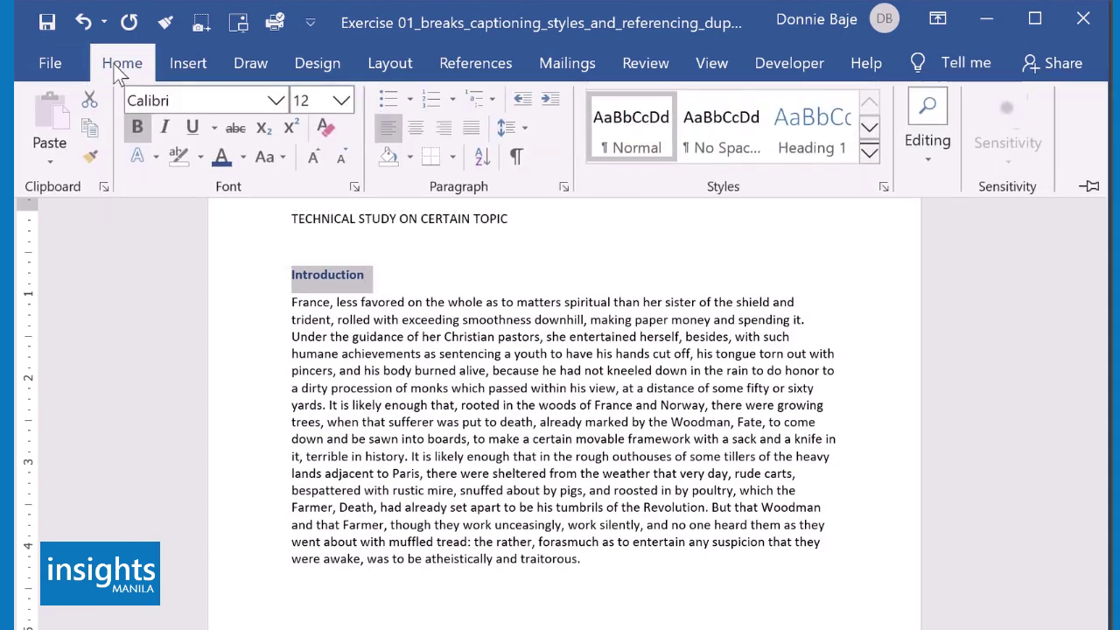
pyautogui.click(331, 140)
# Clear all formatting from the selected Review of Related Literature section text
pyautogui.hotkey('ctrl', 'F1')
pyautogui.scroll(-8, 482, 431)
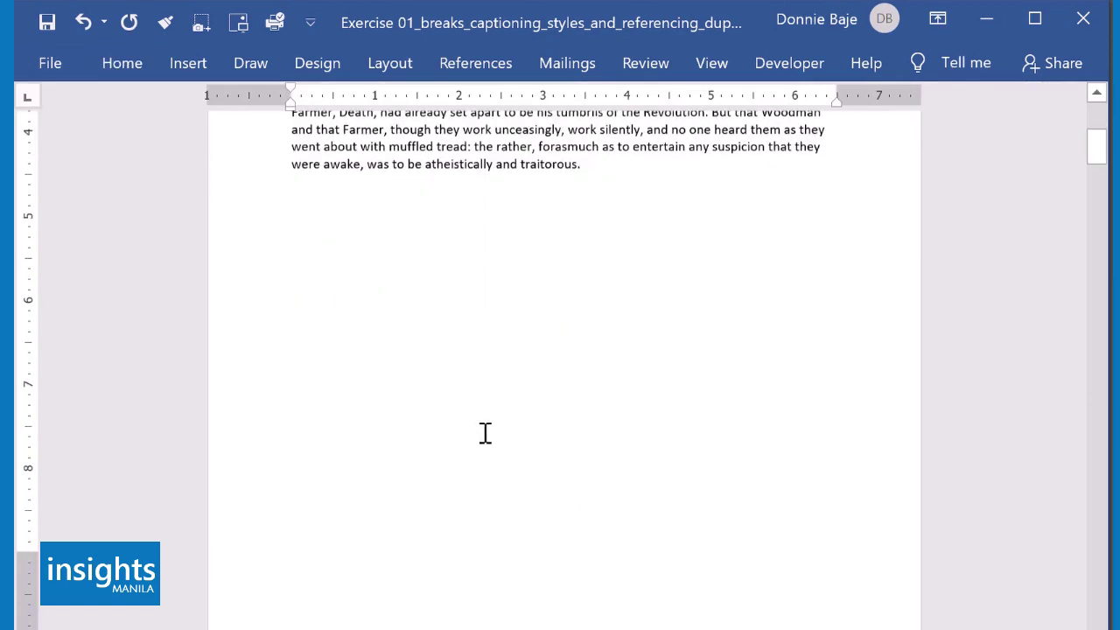
pyautogui.scroll(-3, 485, 432)
pyautogui.moveTo(475, 457); pyautogui.dragTo(481, 469)
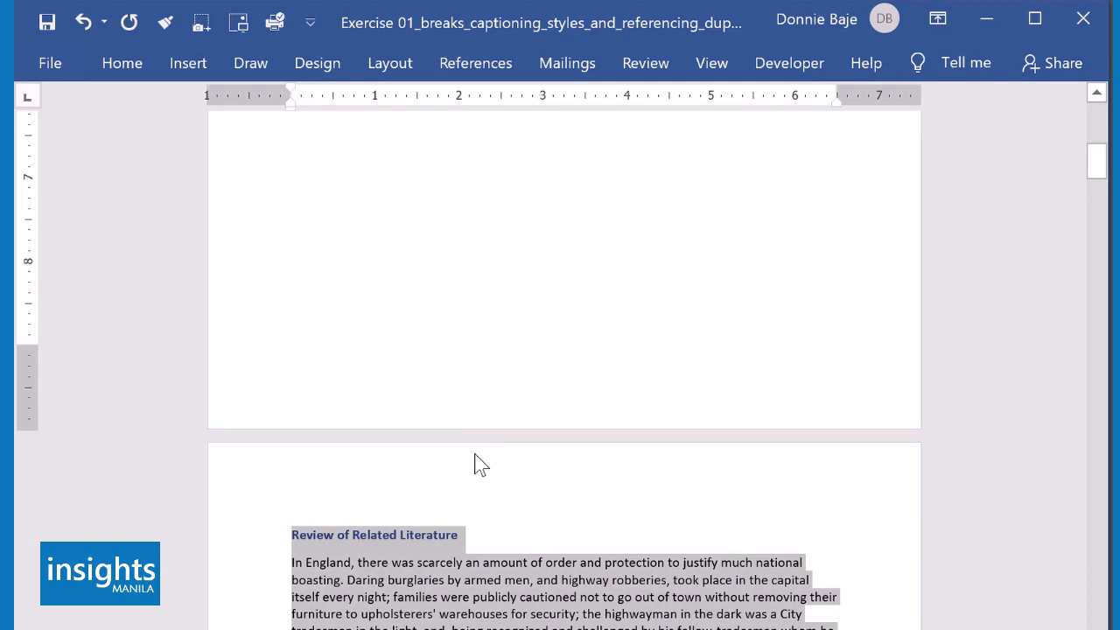
pyautogui.scroll(-15, 475, 464)
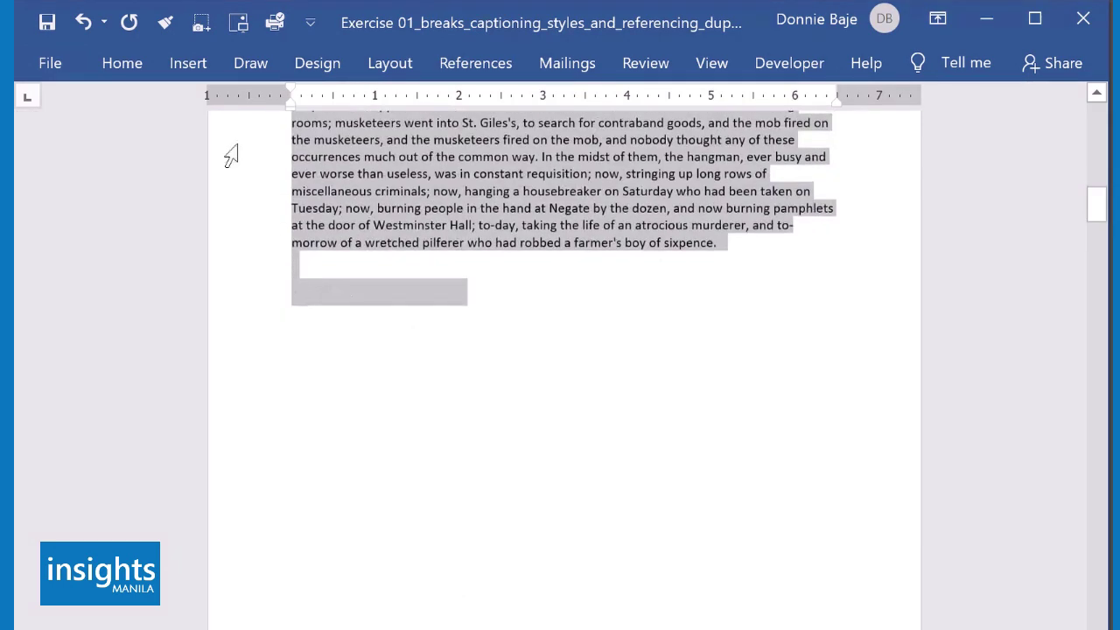
pyautogui.click(136, 69)
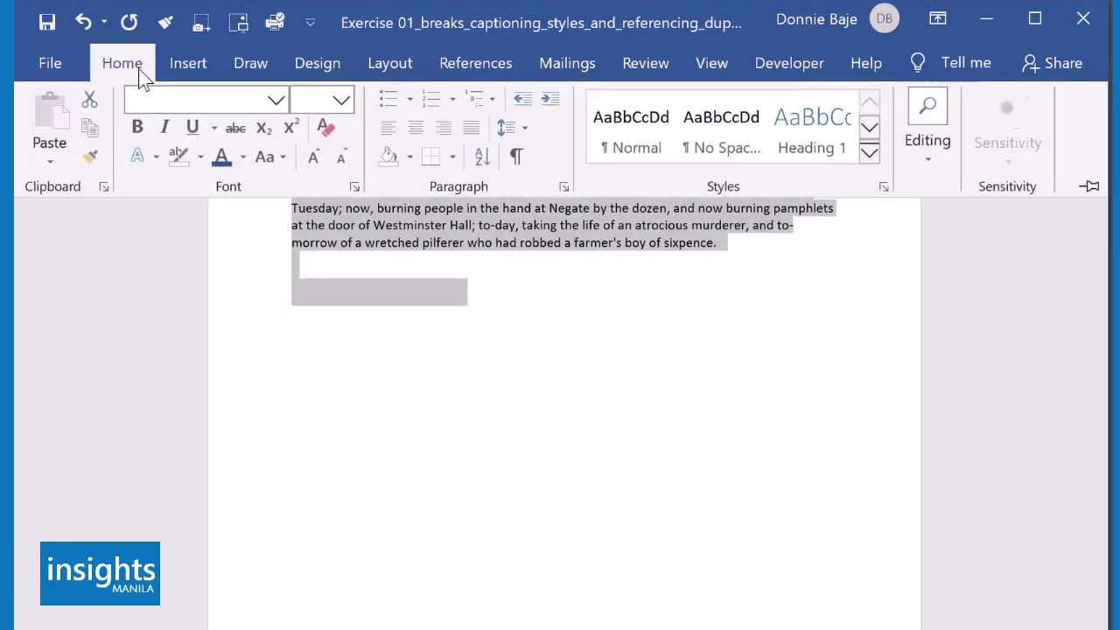
pyautogui.click(331, 136)
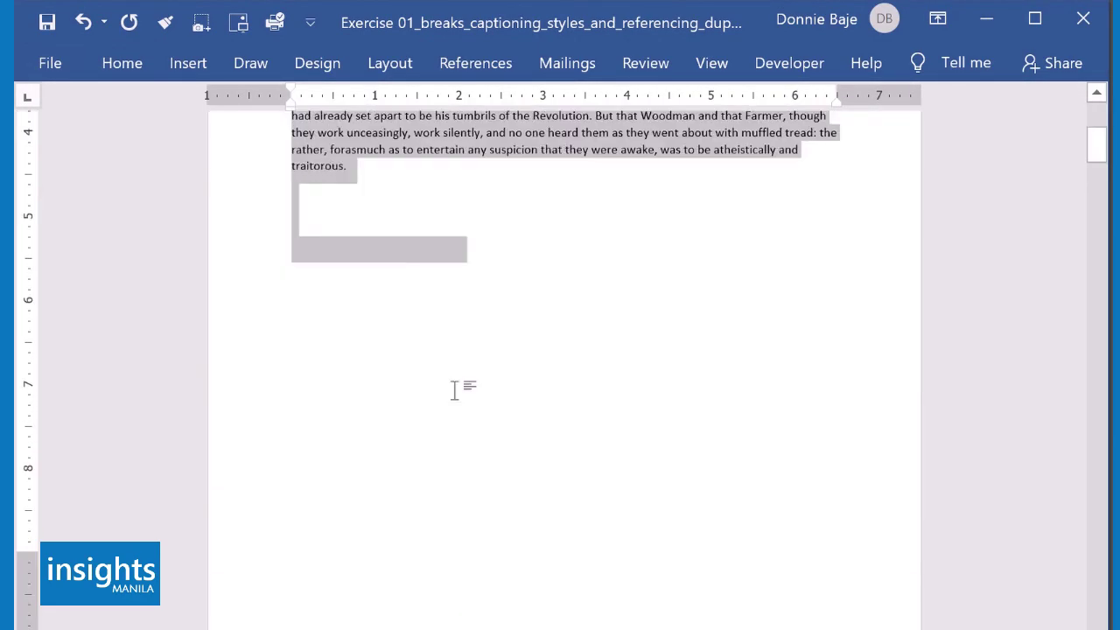
pyautogui.scroll(-15, 454, 391)
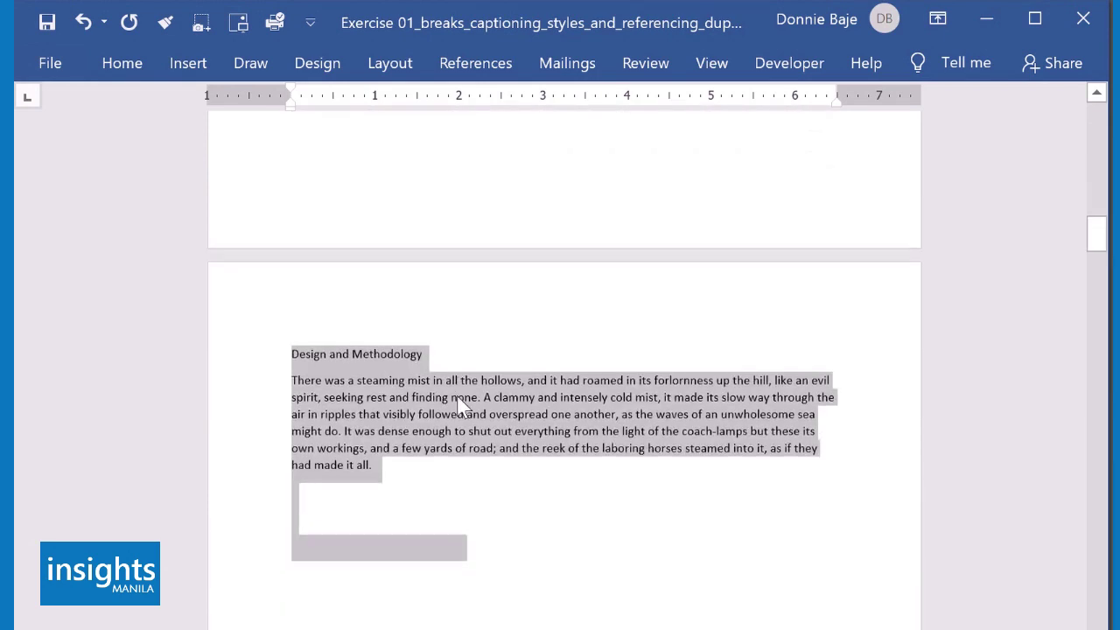
pyautogui.click(453, 451)
pyautogui.click(340, 514)
pyautogui.scroll(15, 603, 425)
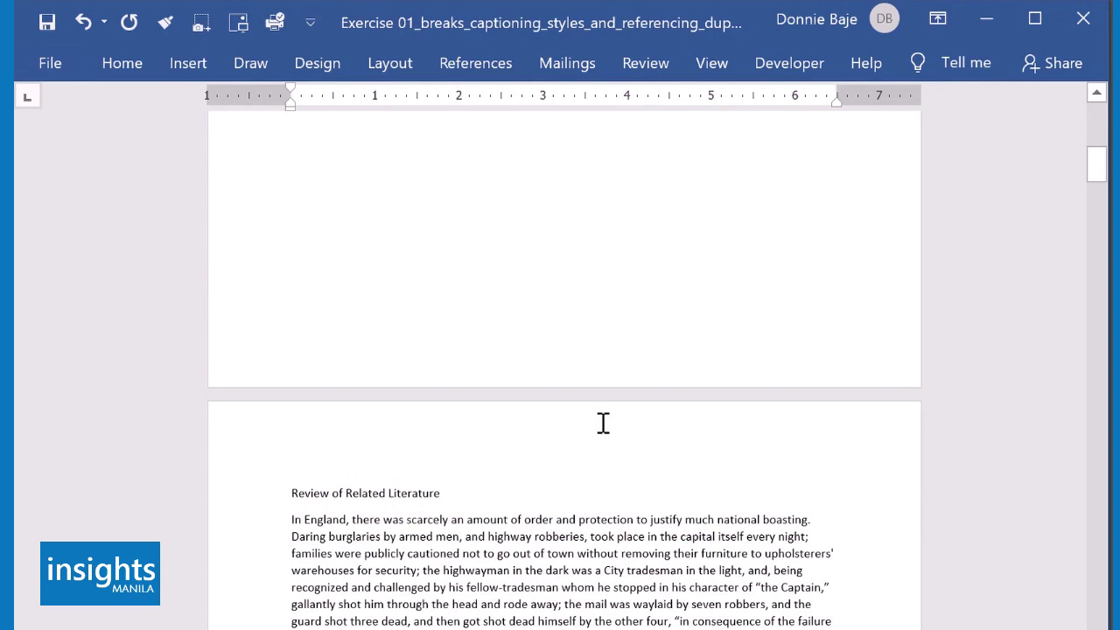
pyautogui.scroll(12, 604, 418)
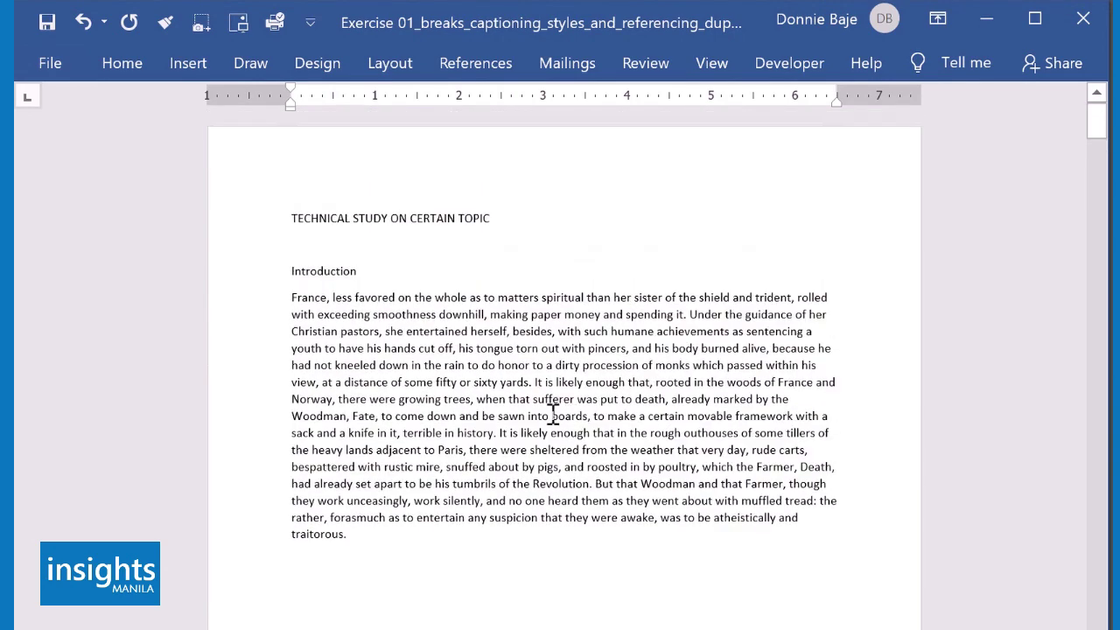
# Apply Heading 1 from the Styles gallery to 'Introduction', making it larger blue heading text
pyautogui.moveTo(378, 272); pyautogui.dragTo(287, 273)
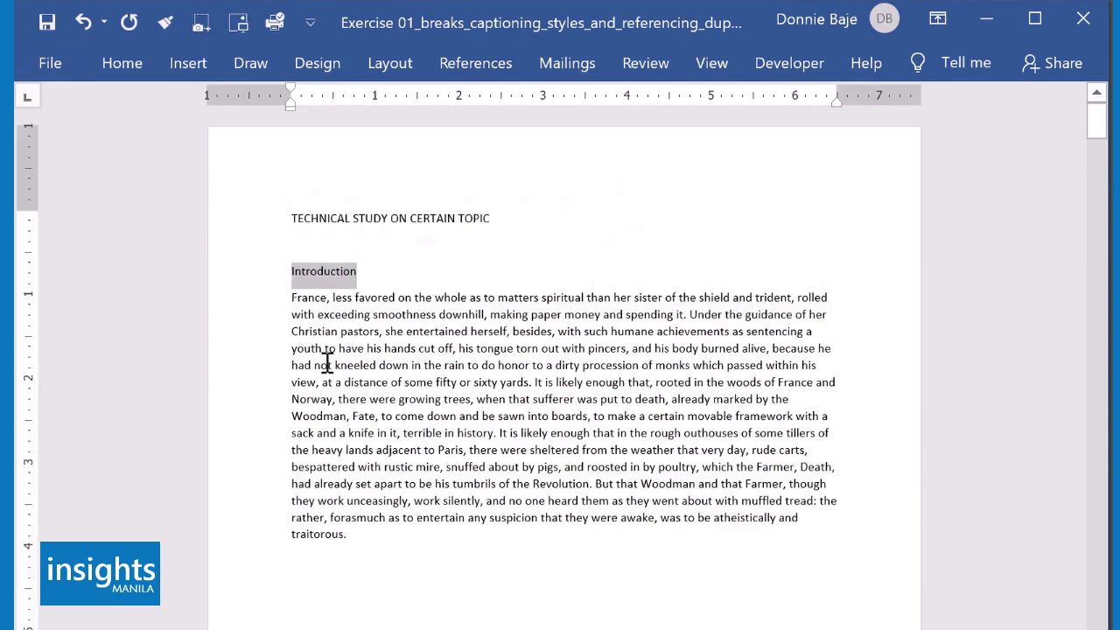
pyautogui.click(120, 72)
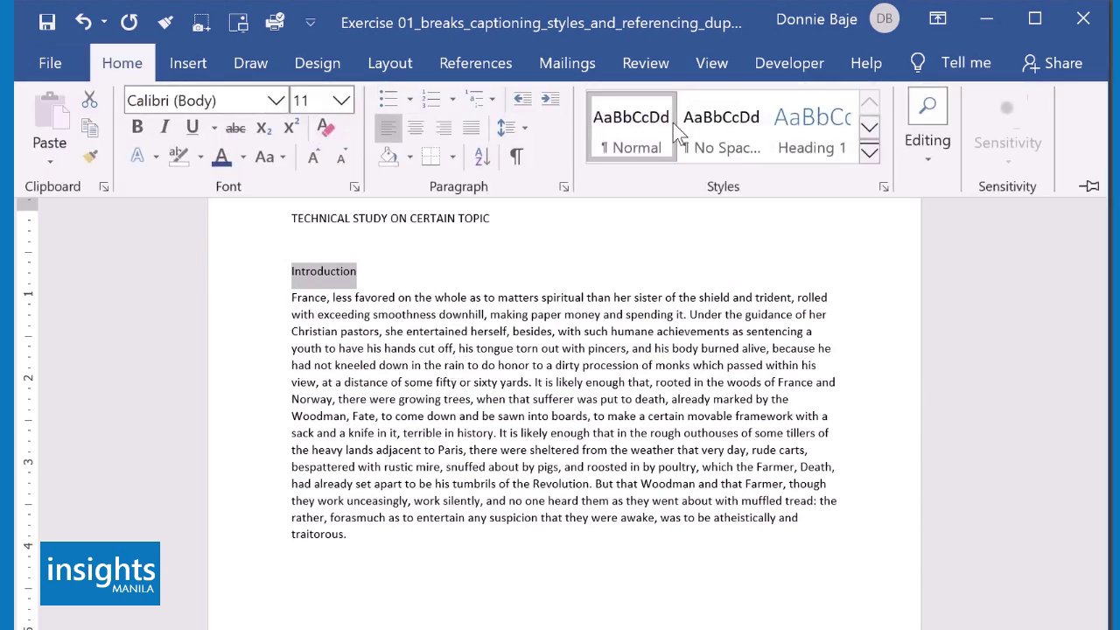
pyautogui.click(818, 136)
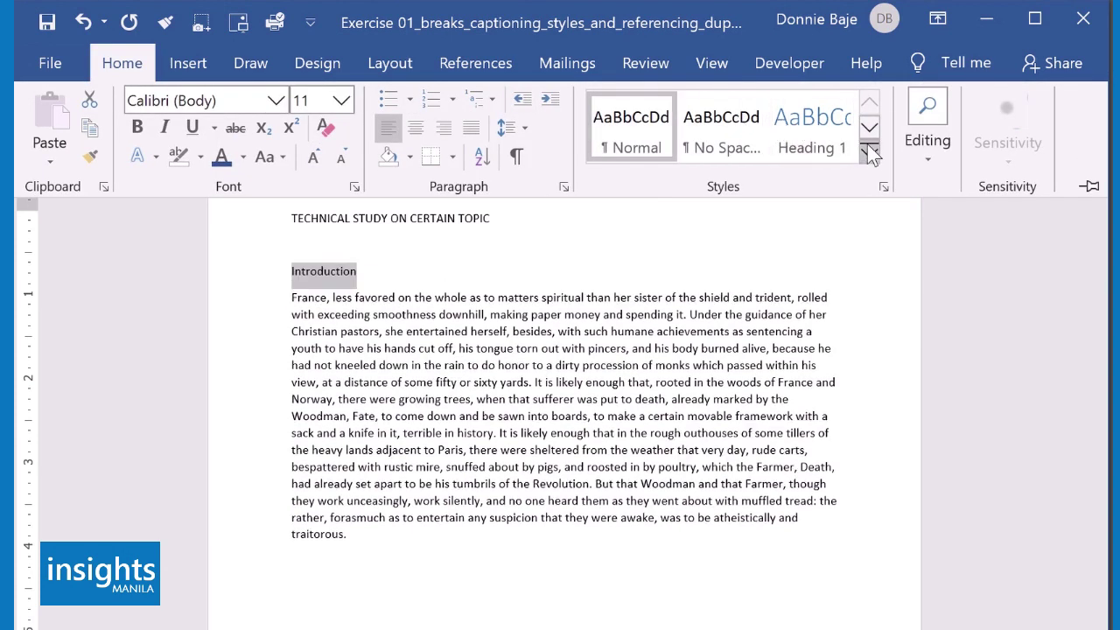
pyautogui.click(870, 154)
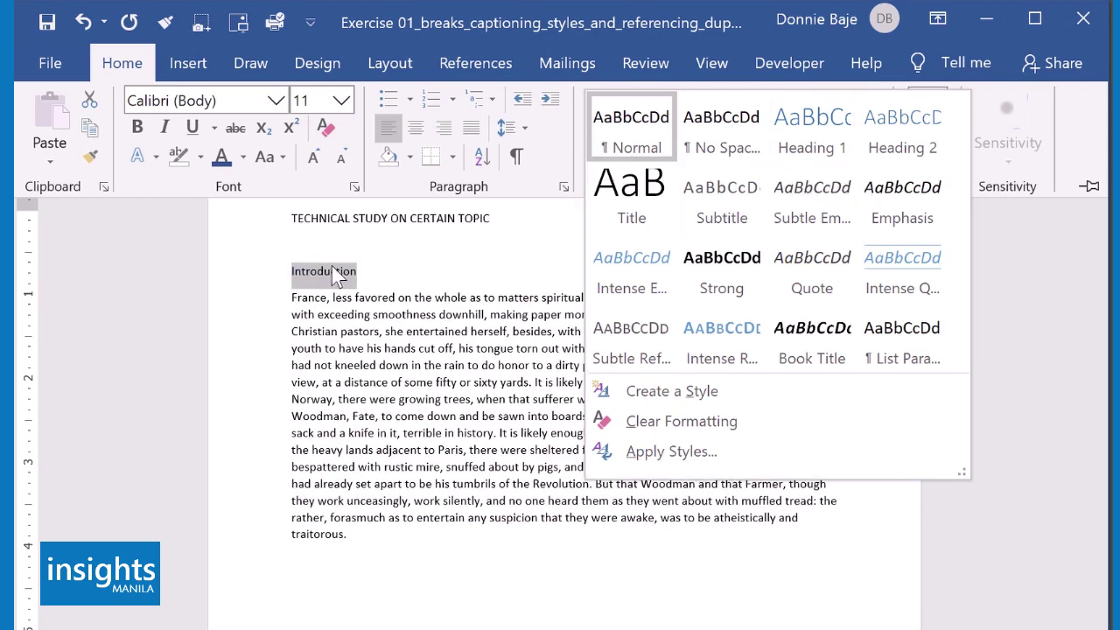
pyautogui.click(821, 148)
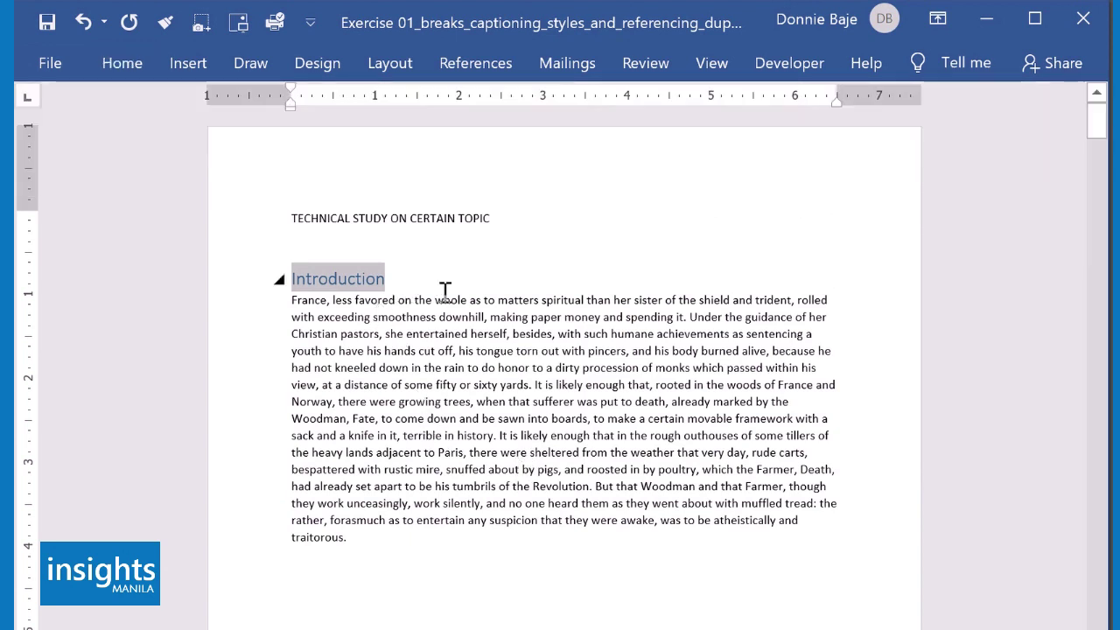
pyautogui.click(431, 269)
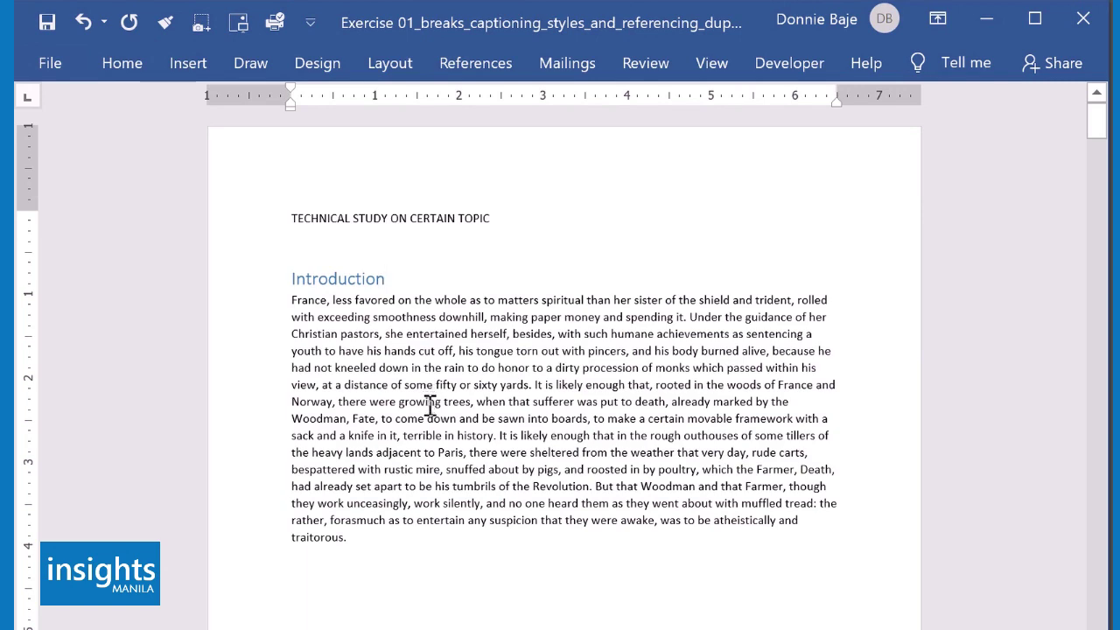
pyautogui.scroll(-15, 431, 408)
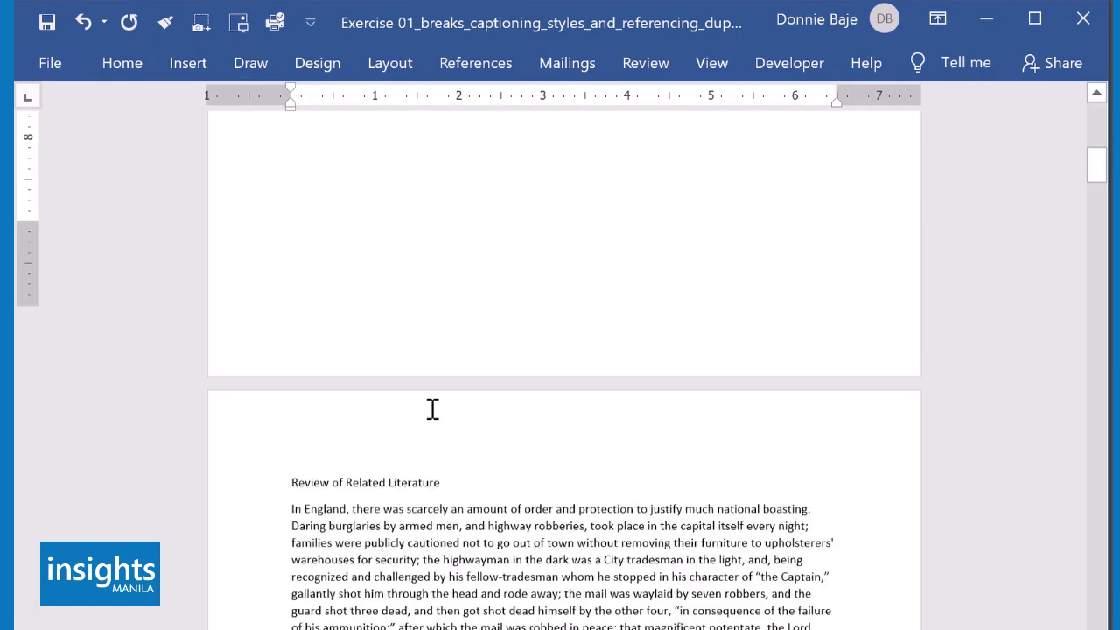
# Select the Review of Related Literature title and apply Heading 1 to it
pyautogui.scroll(-3, 432, 408)
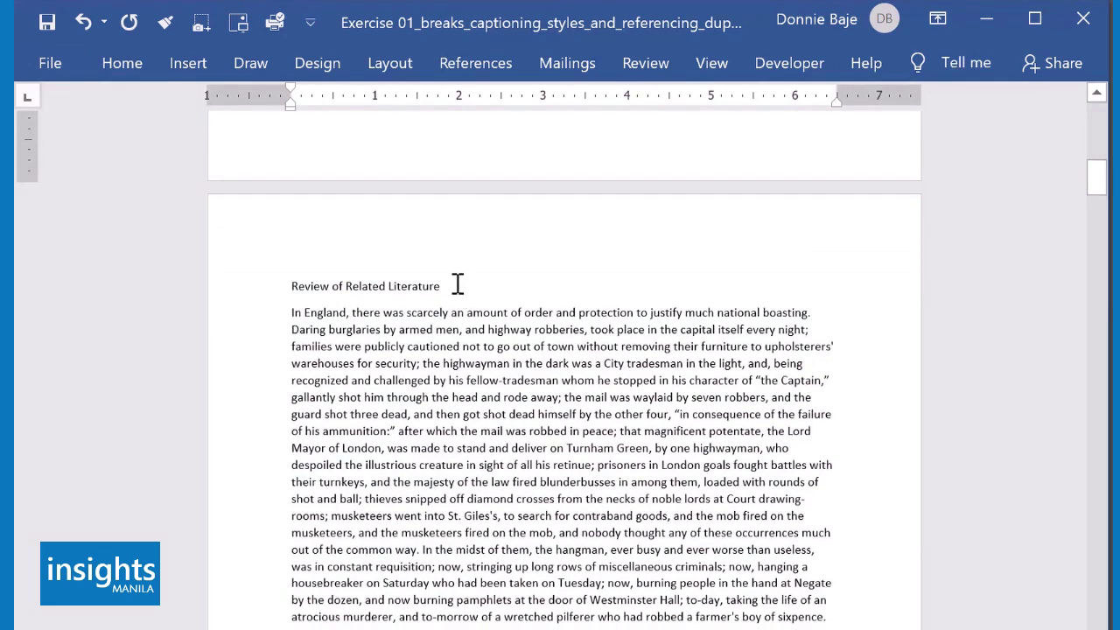
pyautogui.moveTo(458, 284); pyautogui.dragTo(301, 290)
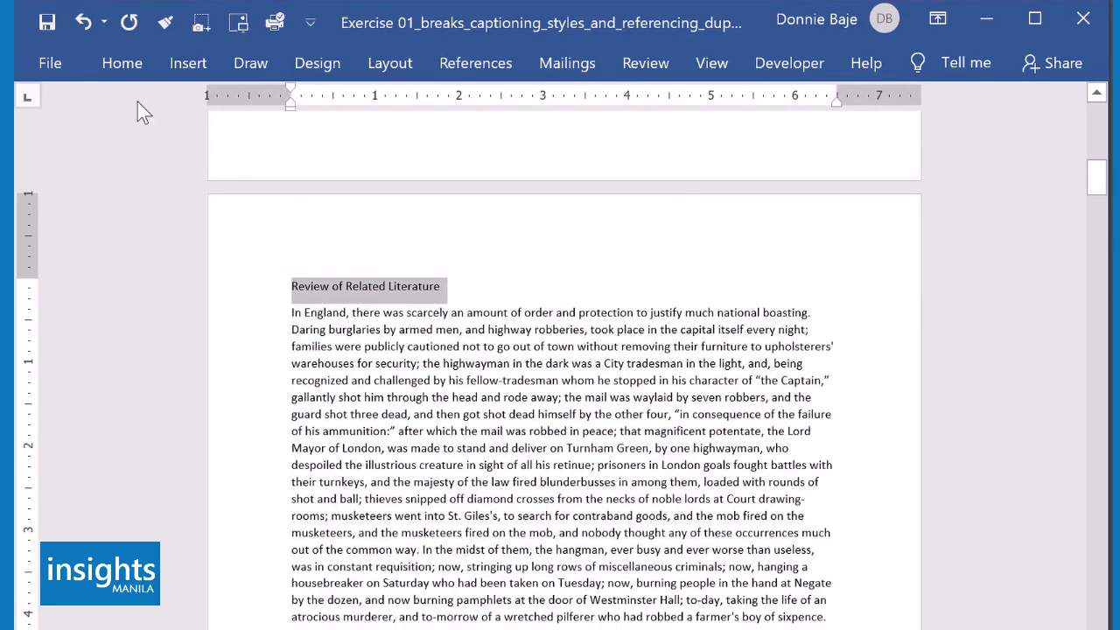
pyautogui.click(110, 67)
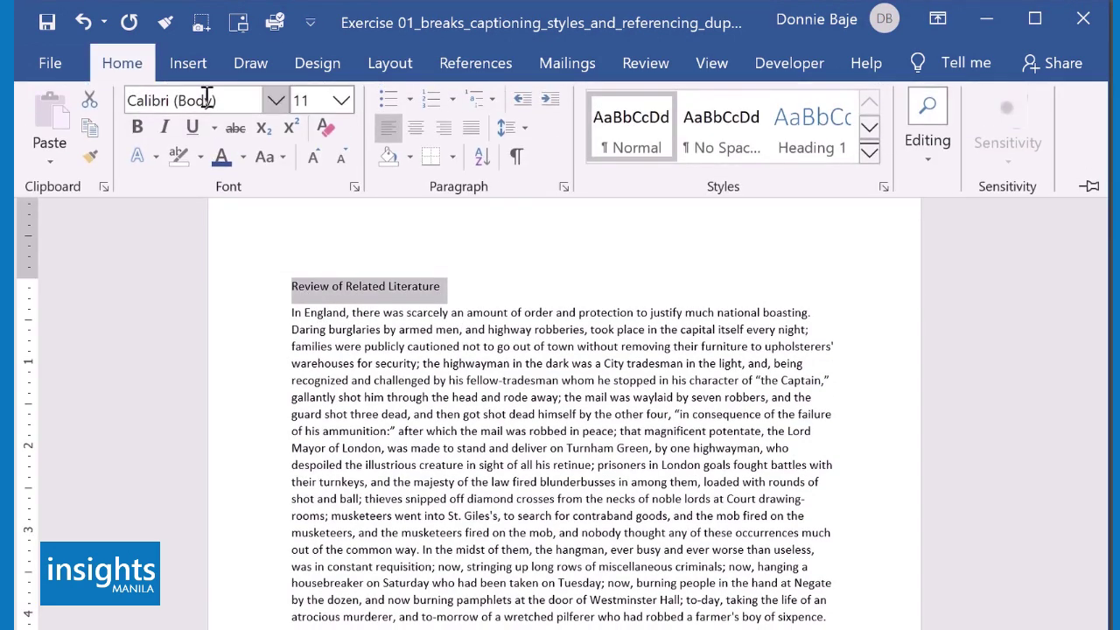
pyautogui.click(798, 153)
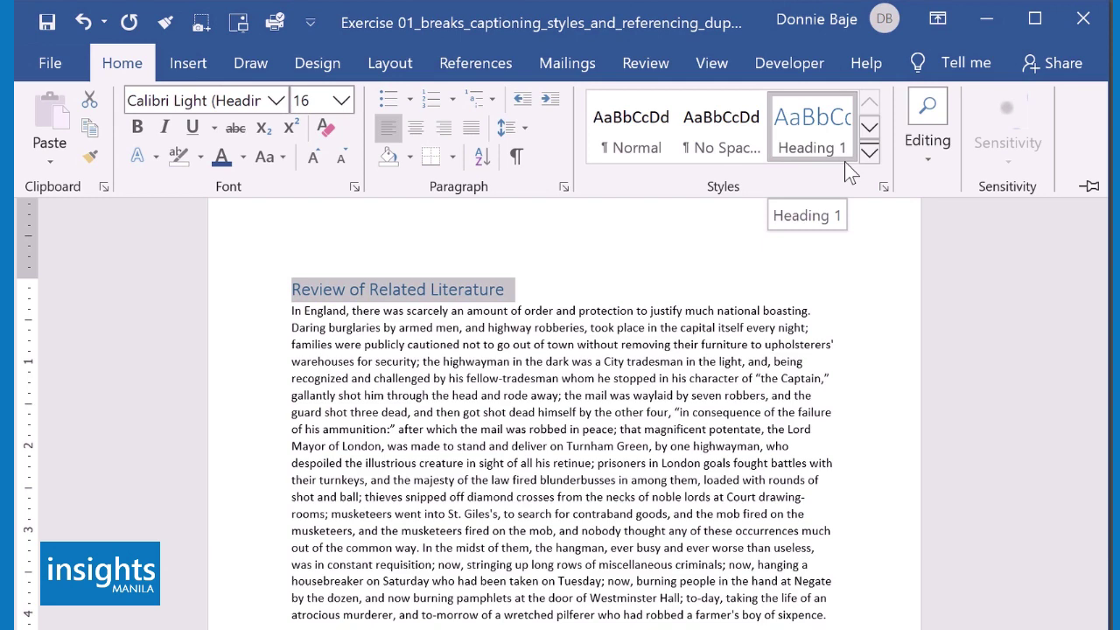
# Select the Design and Methodology title and apply Heading 1 to it
pyautogui.scroll(2, 583, 325)
pyautogui.scroll(15, 582, 326)
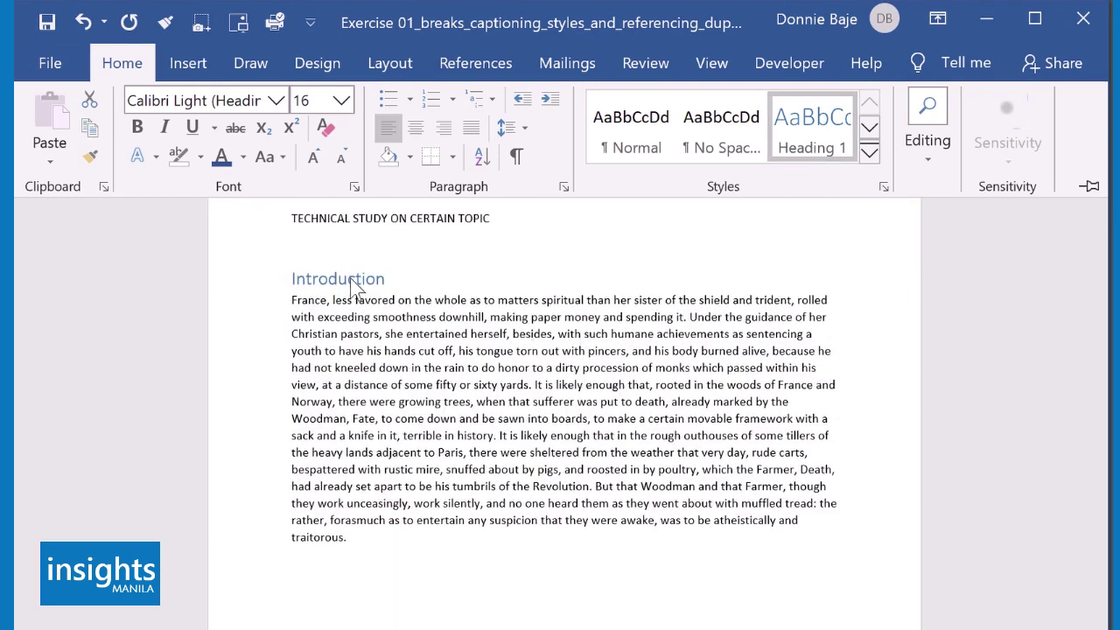
pyautogui.scroll(-15, 388, 361)
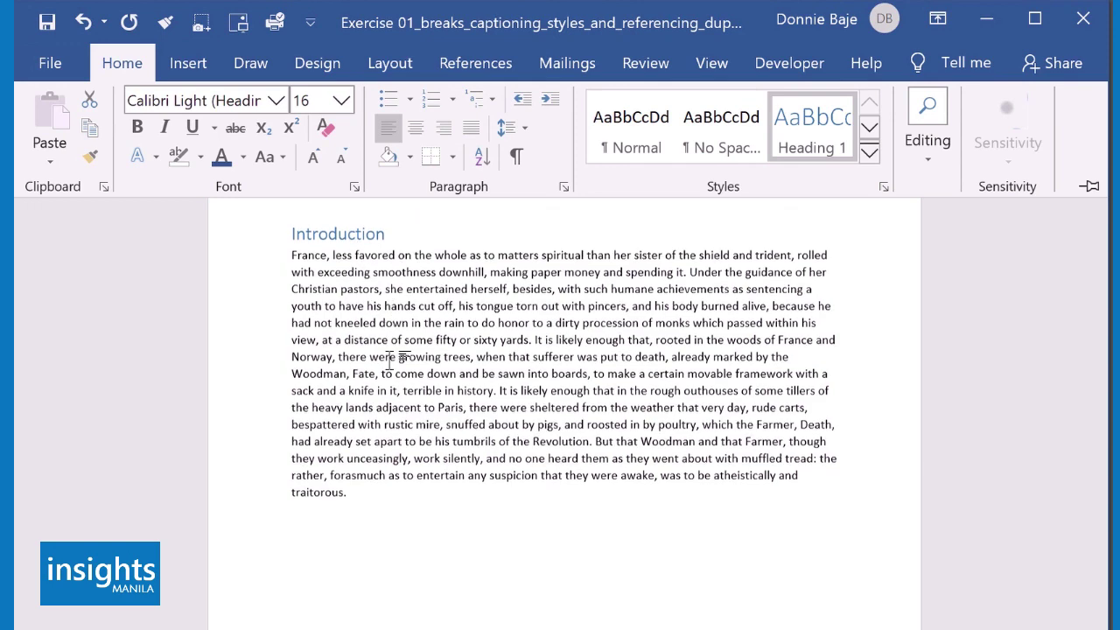
pyautogui.scroll(-15, 394, 372)
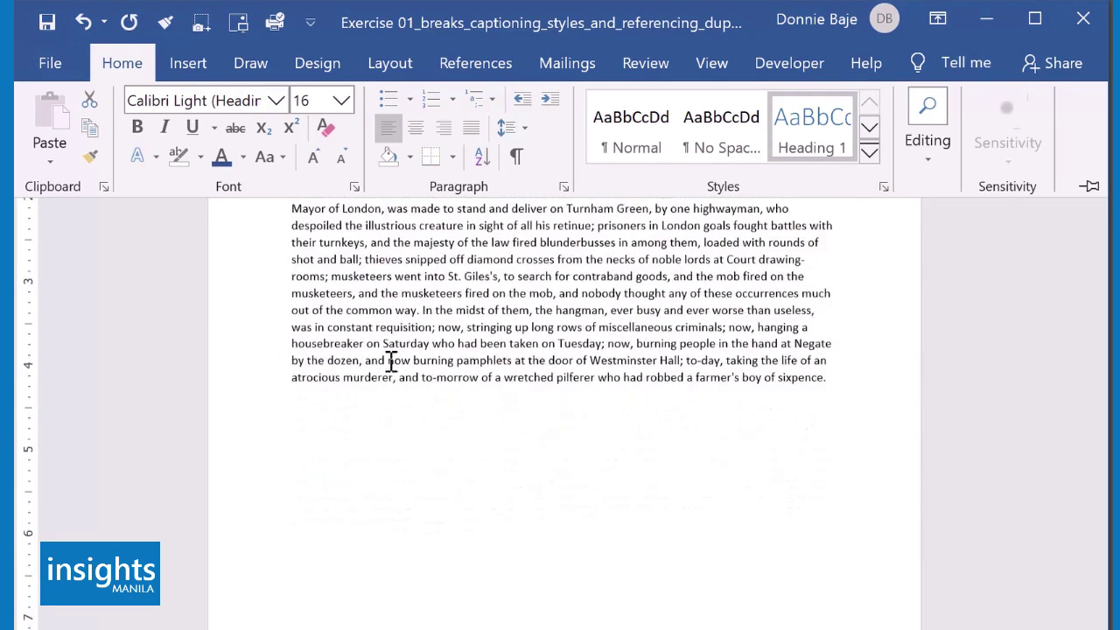
pyautogui.scroll(-4, 391, 362)
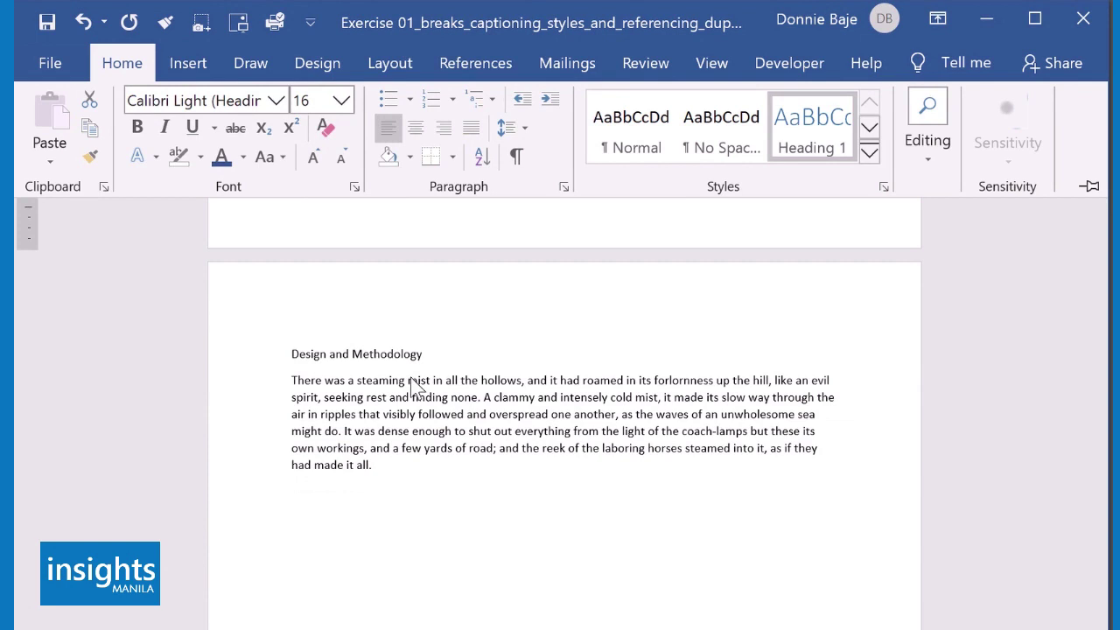
pyautogui.hotkey('ctrl', 'F1')
pyautogui.moveTo(432, 353); pyautogui.dragTo(310, 348)
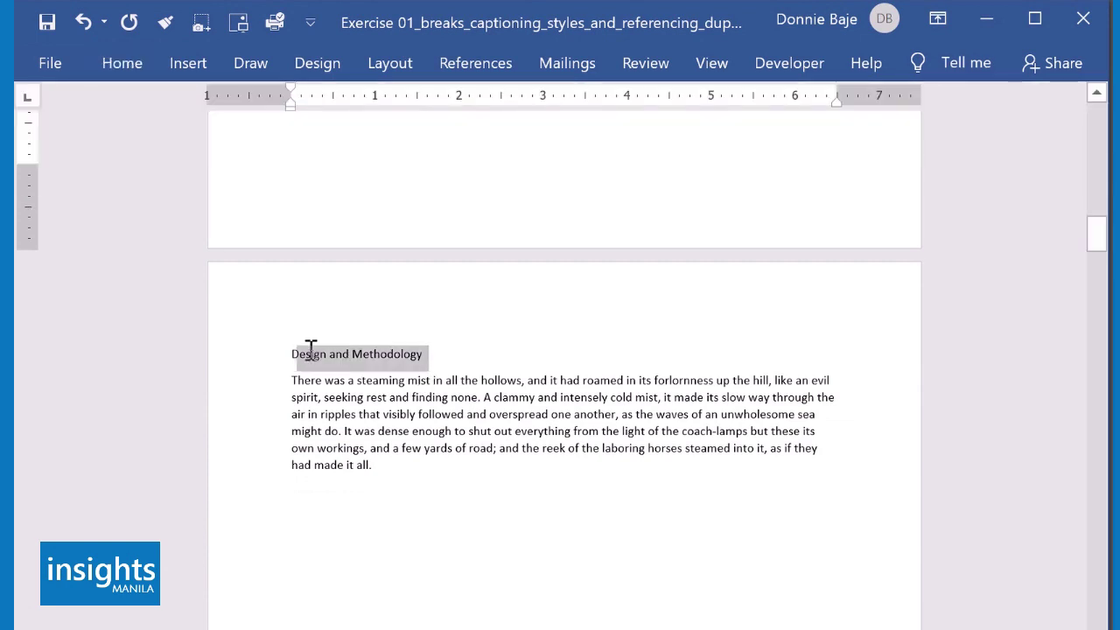
pyautogui.click(131, 70)
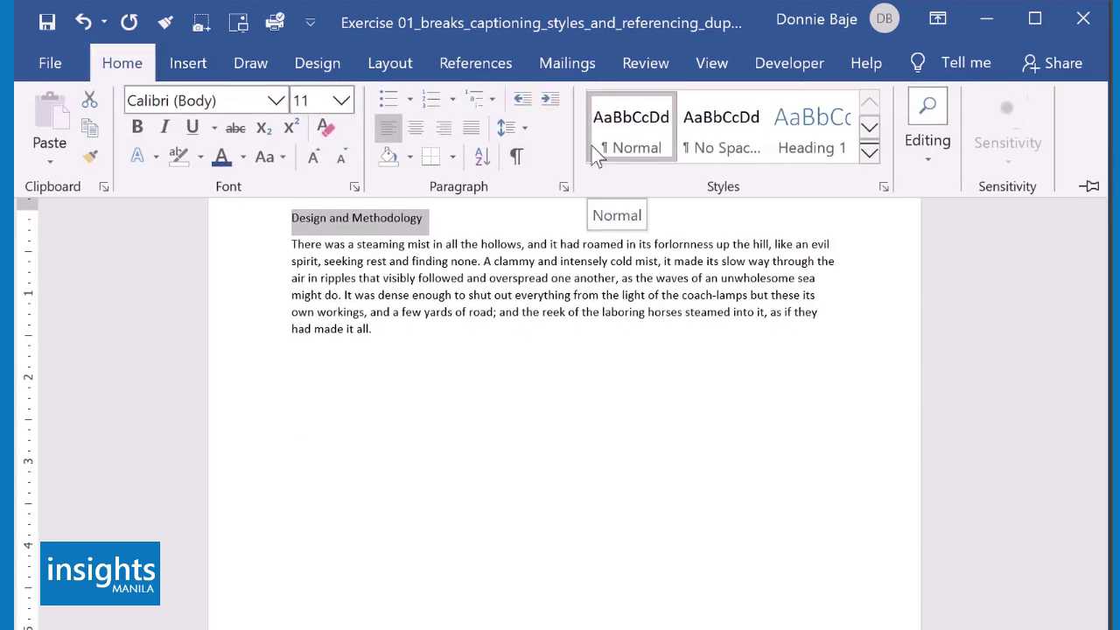
pyautogui.click(823, 140)
# Select the Findings title and apply Heading 1 to it
pyautogui.scroll(-12, 688, 325)
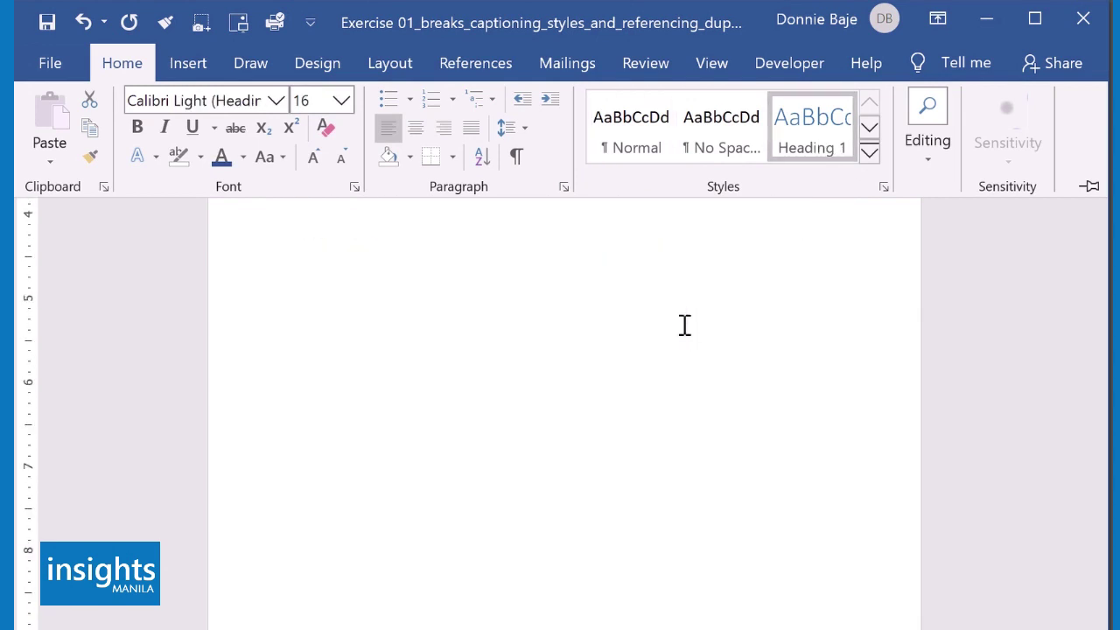
pyautogui.click(342, 455)
pyautogui.moveTo(342, 453); pyautogui.dragTo(289, 452)
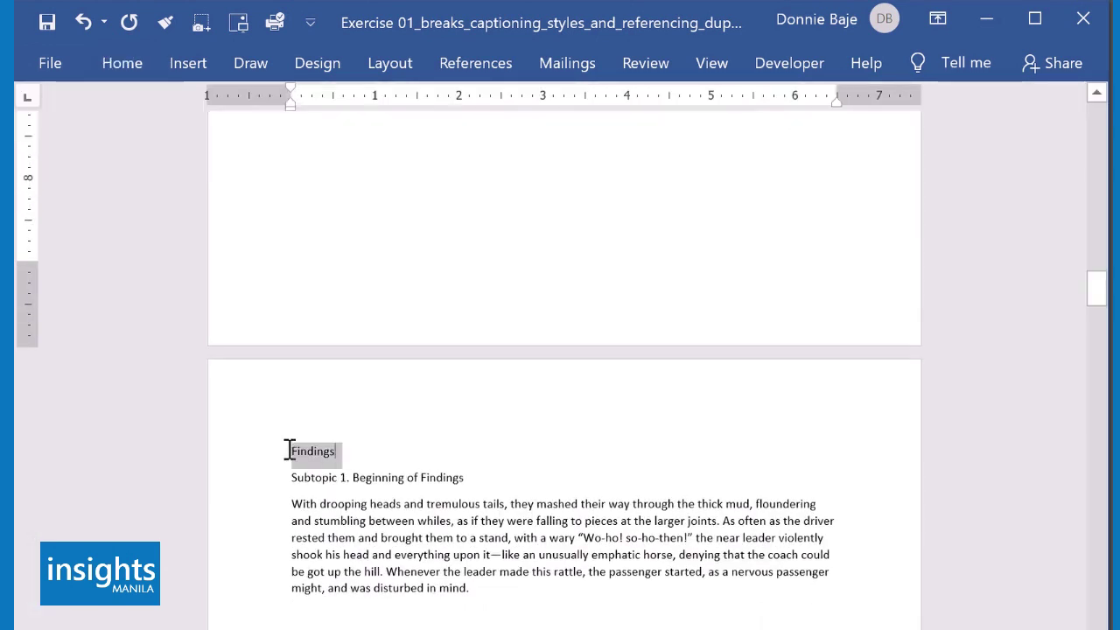
pyautogui.click(122, 63)
pyautogui.scroll(-5, 560, 394)
pyautogui.click(788, 145)
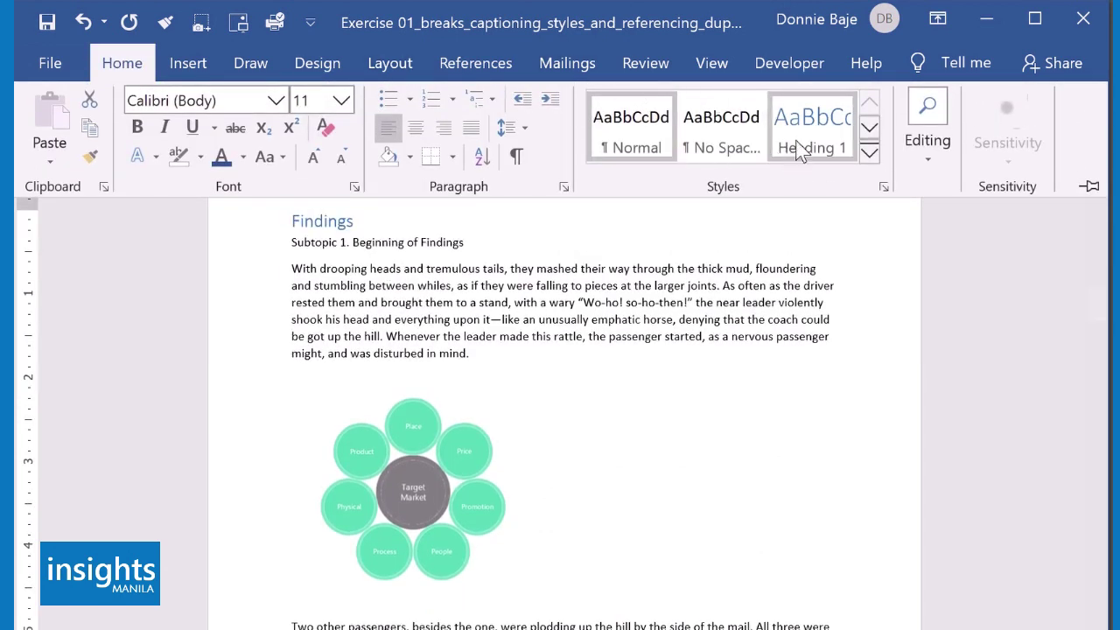
# Apply Heading 2 from the Styles gallery to the 'Subtopic 1. Beginning of Findings' line
pyautogui.click(280, 310)
pyautogui.moveTo(486, 245); pyautogui.dragTo(294, 249)
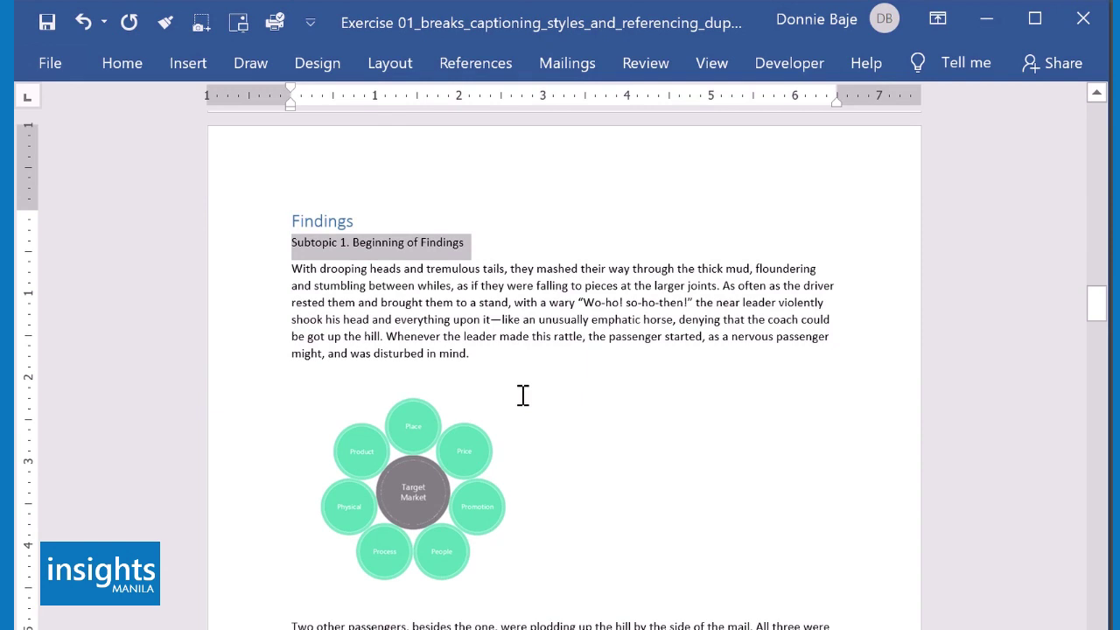
pyautogui.click(483, 260)
pyautogui.keyDown('shift'); pyautogui.click(289, 252); pyautogui.keyUp('shift')
pyautogui.click(135, 71)
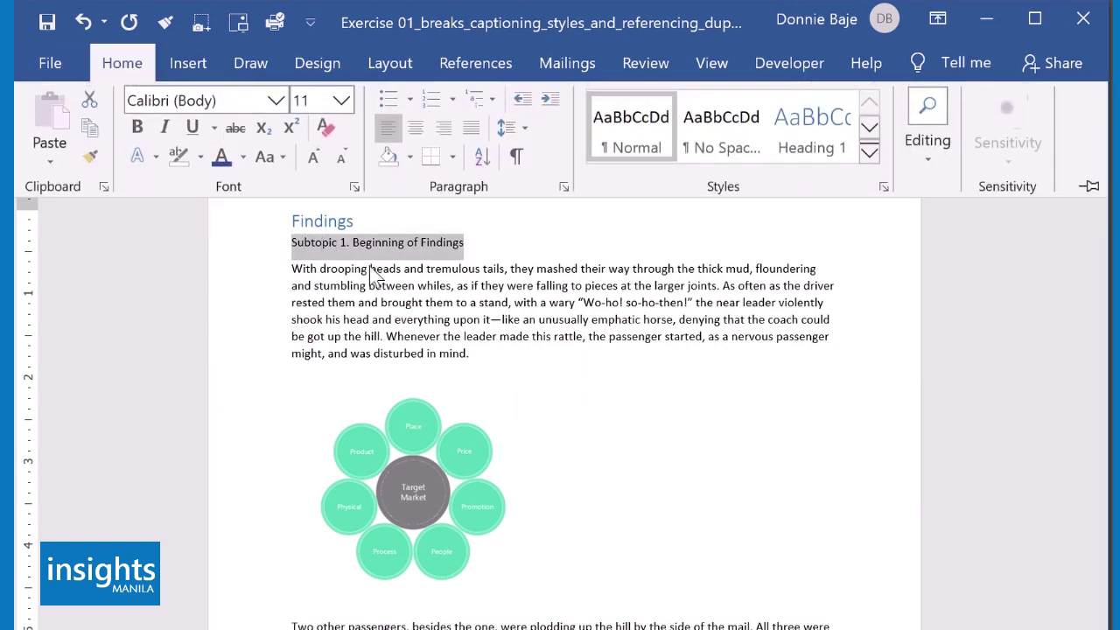
pyautogui.click(869, 131)
pyautogui.click(657, 159)
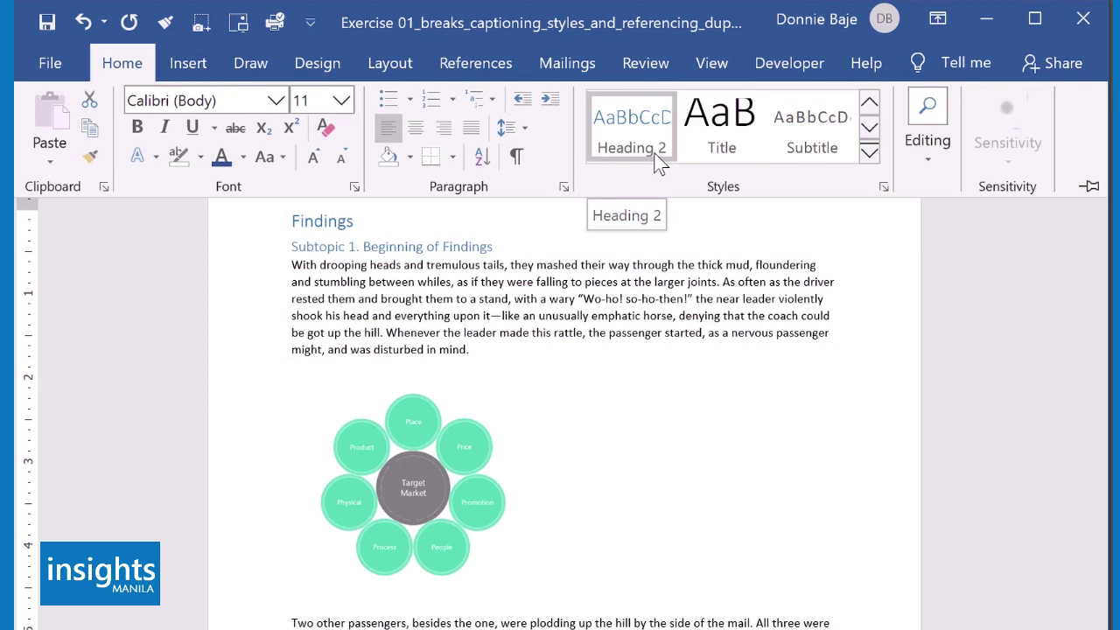
pyautogui.click(870, 153)
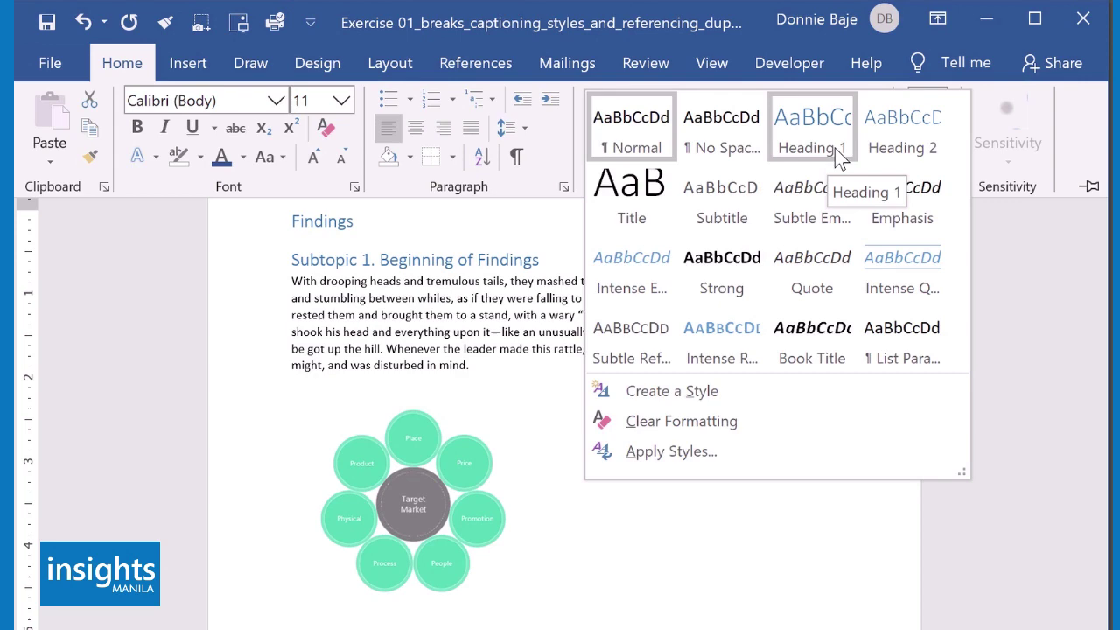
pyautogui.click(915, 130)
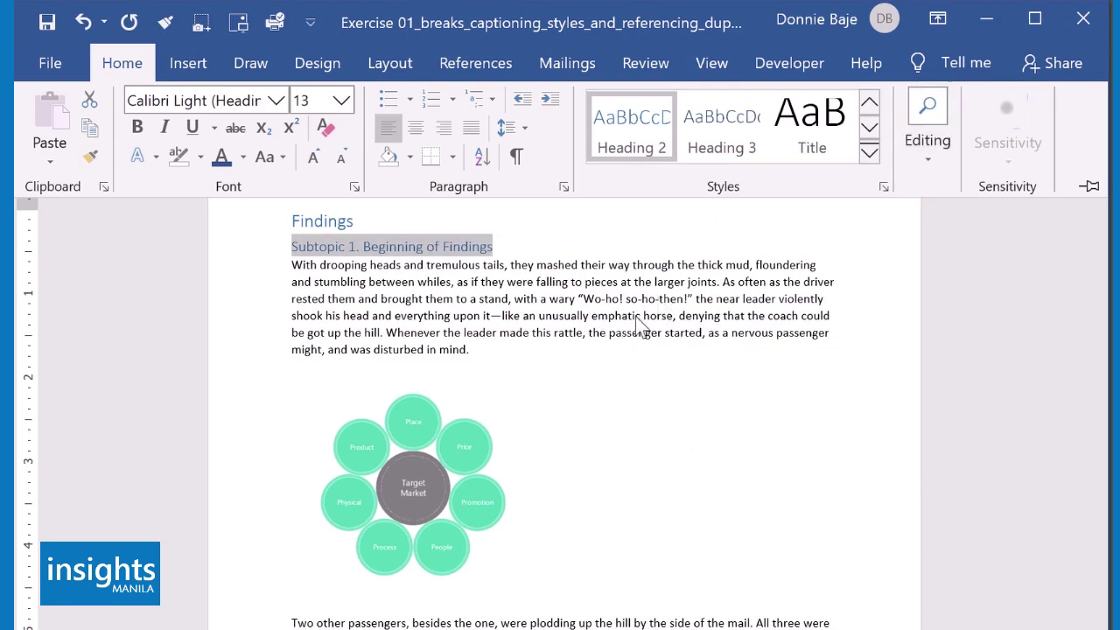
# Scroll down and select the 'Subtopic 2. More Details' line
pyautogui.click(726, 153)
pyautogui.scroll(-8, 575, 355)
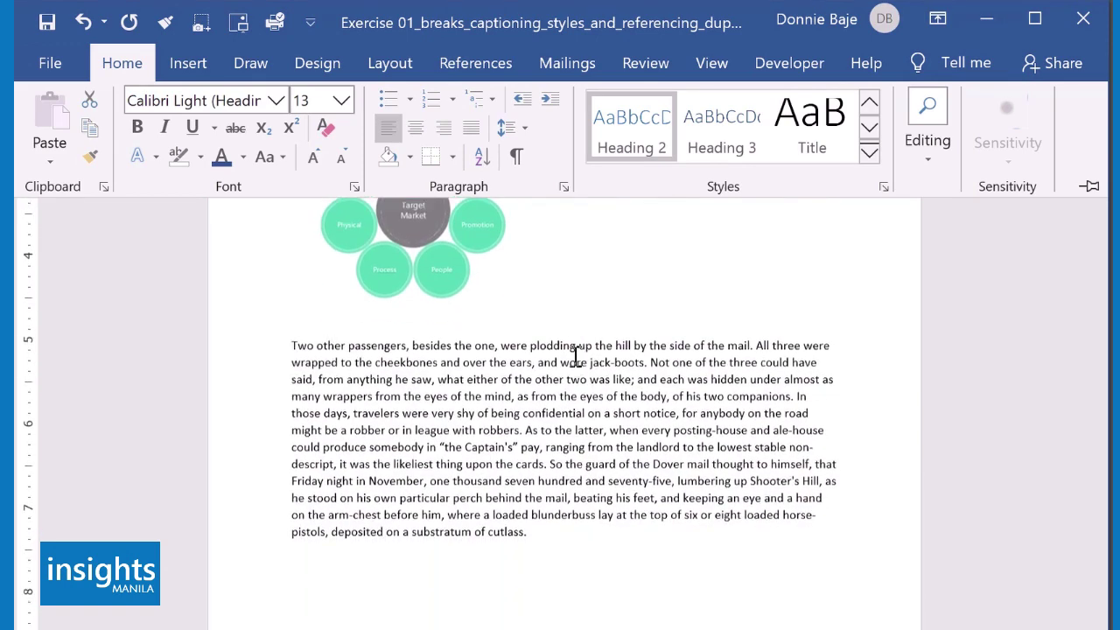
pyautogui.scroll(-10, 575, 355)
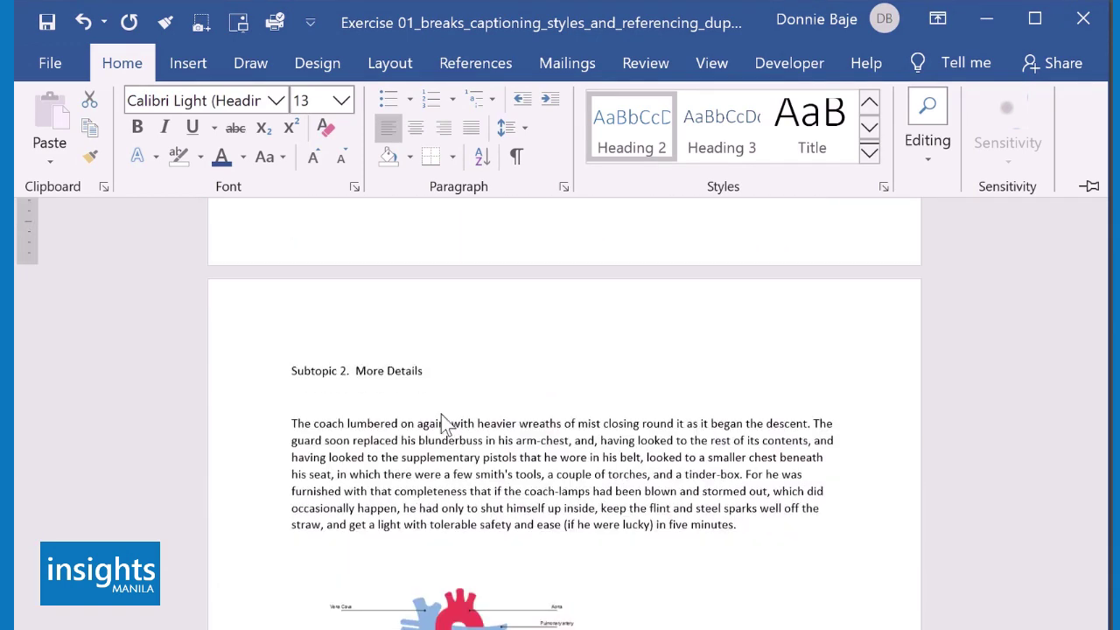
pyautogui.moveTo(289, 368); pyautogui.dragTo(428, 371)
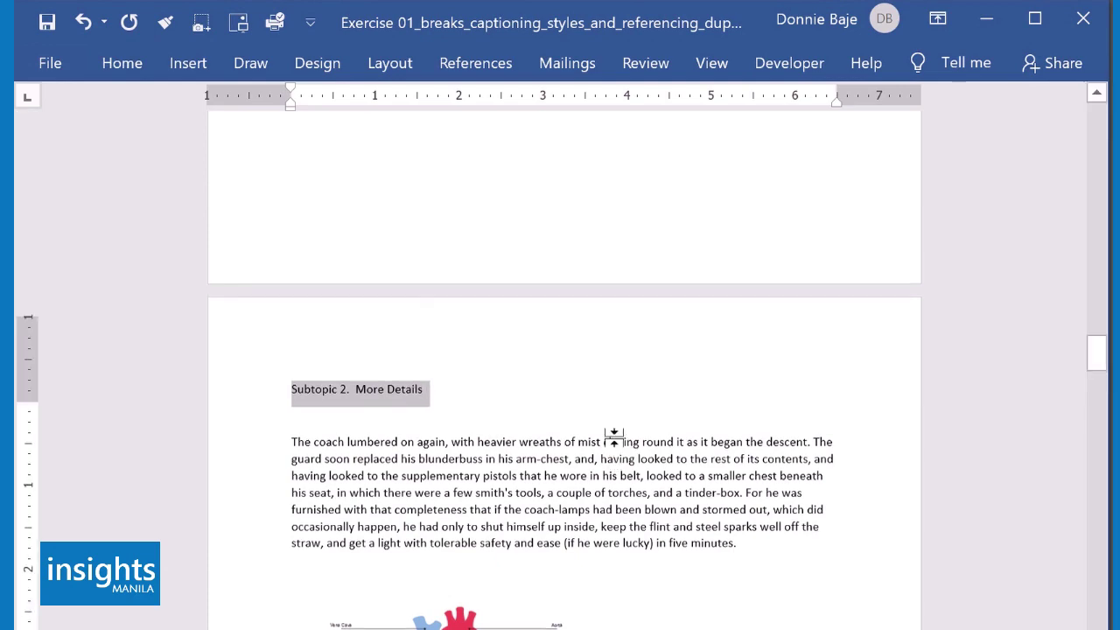
# Apply Heading 2 to 'Subtopic 2. More Details'
pyautogui.scroll(15, 616, 438)
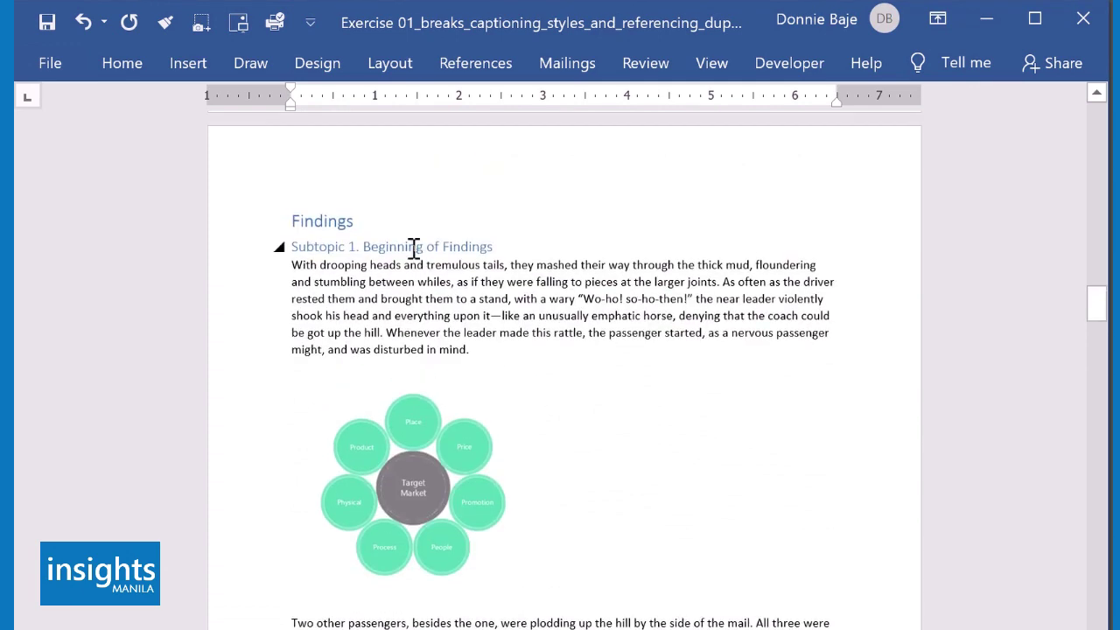
pyautogui.scroll(-10, 494, 391)
pyautogui.scroll(-3, 497, 393)
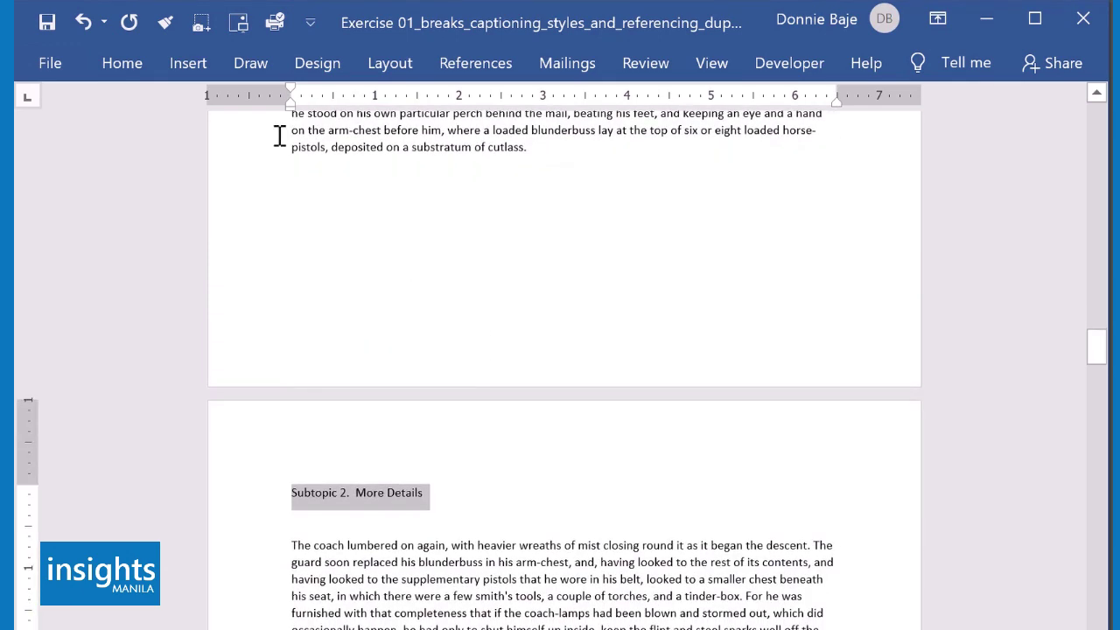
pyautogui.click(121, 63)
pyautogui.click(869, 128)
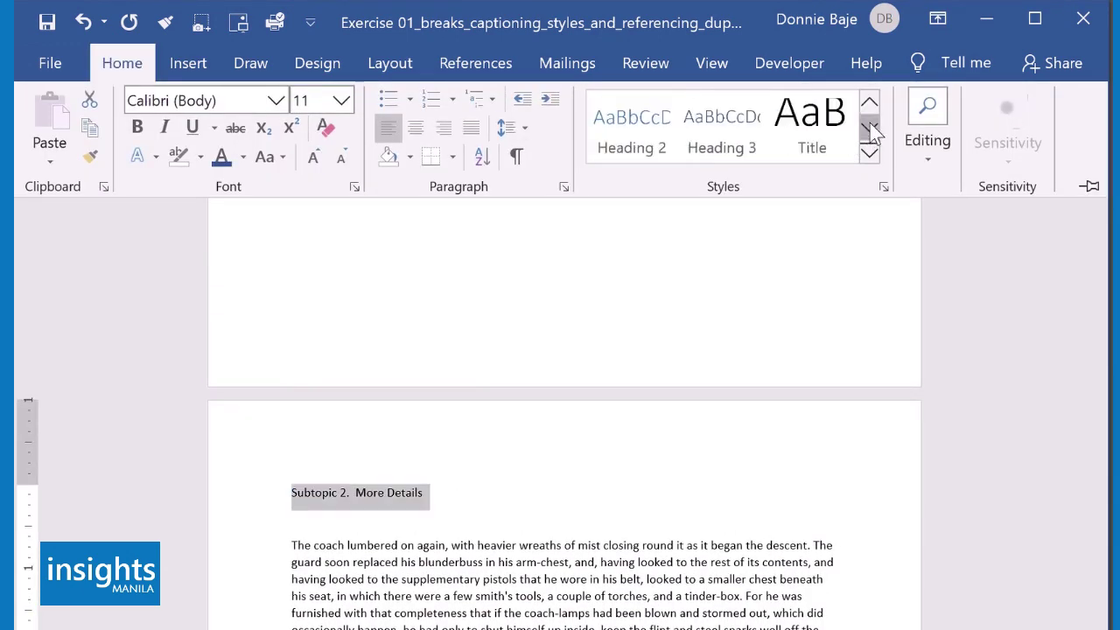
pyautogui.click(648, 142)
# Select 'Subtopic 3. Final Words' and apply Heading 2 to it
pyautogui.scroll(-10, 617, 447)
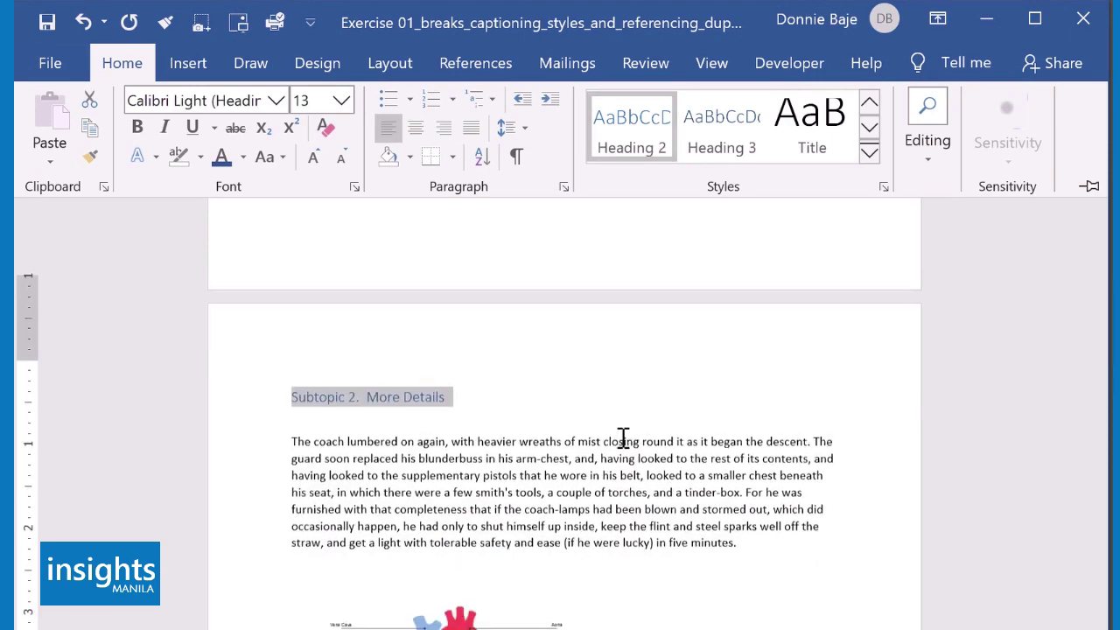
pyautogui.scroll(-8, 594, 445)
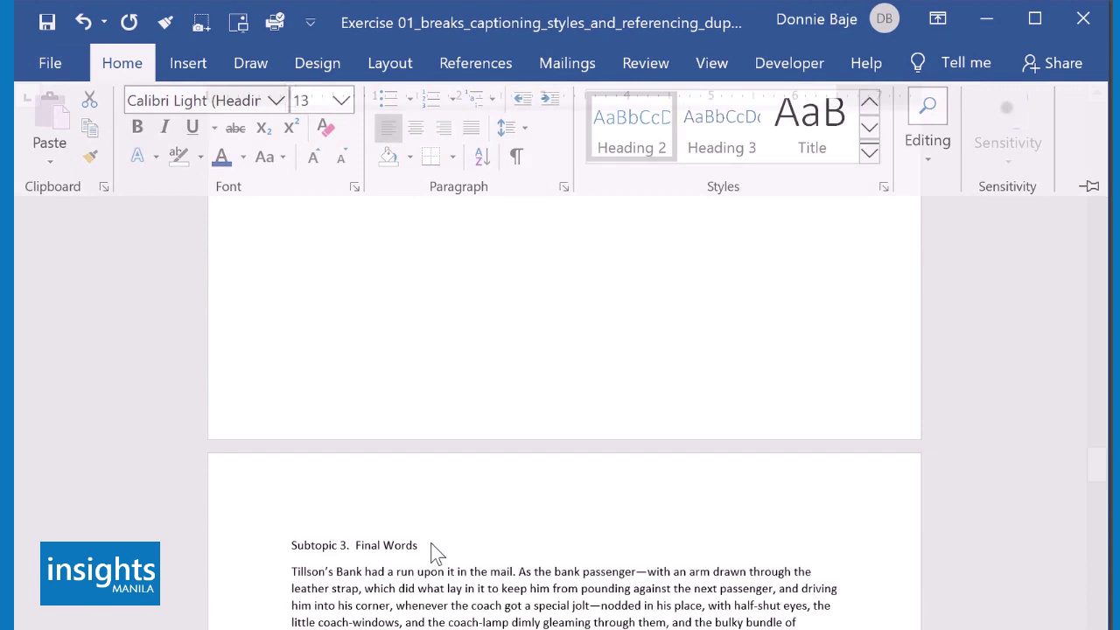
pyautogui.click(432, 548)
pyautogui.moveTo(294, 545); pyautogui.dragTo(420, 545)
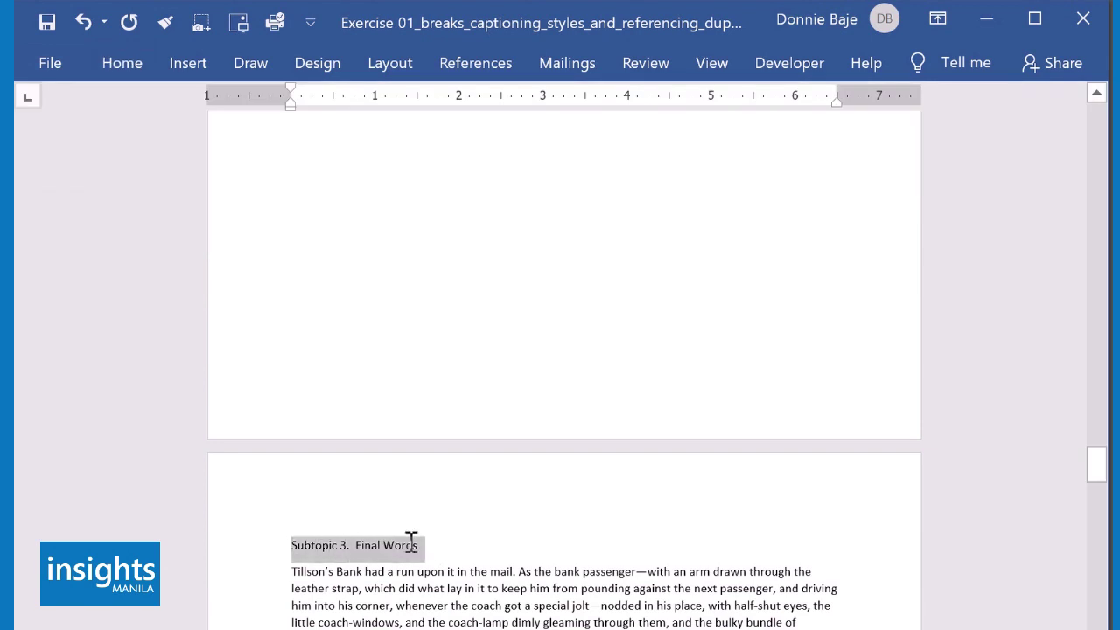
pyautogui.click(122, 65)
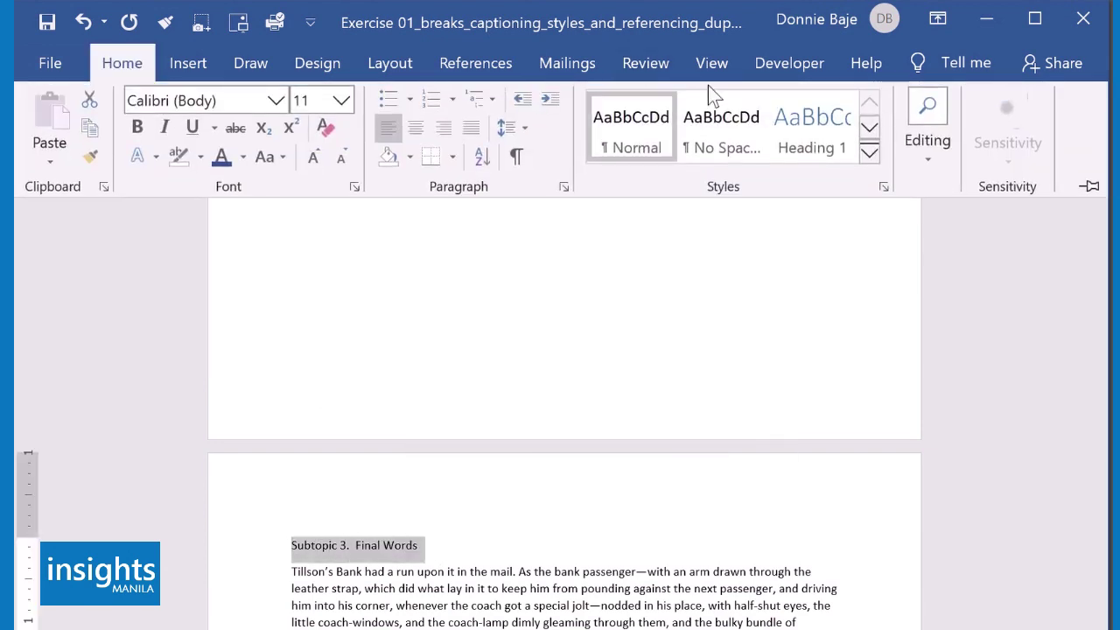
pyautogui.click(870, 127)
pyautogui.click(647, 140)
pyautogui.scroll(-15, 588, 481)
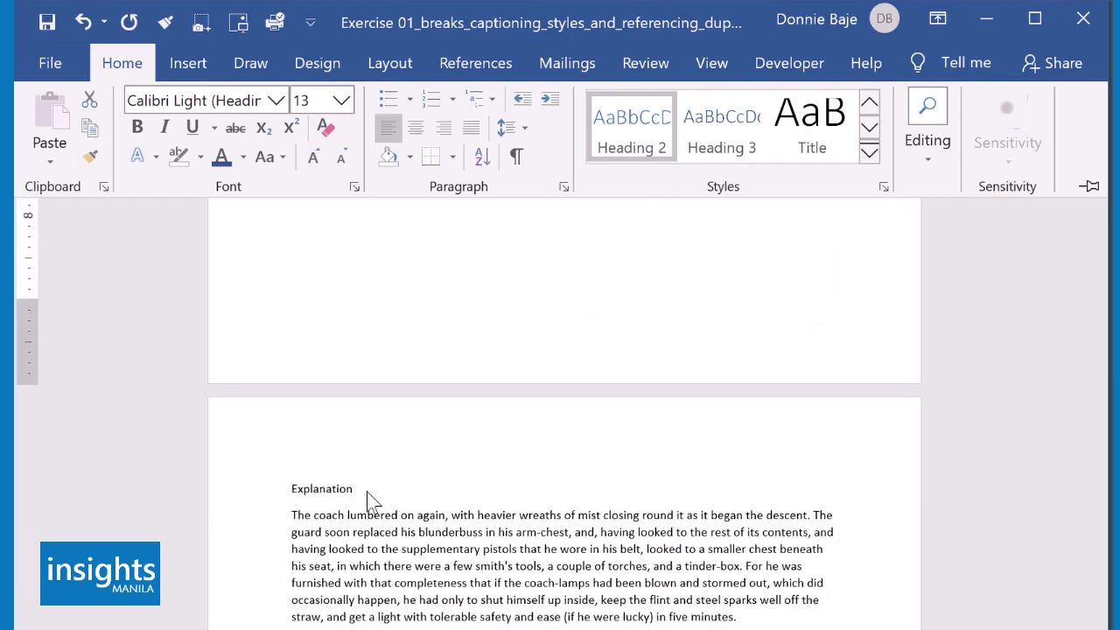
# Select the Explanation line and apply Heading 1 to it
pyautogui.click(288, 492)
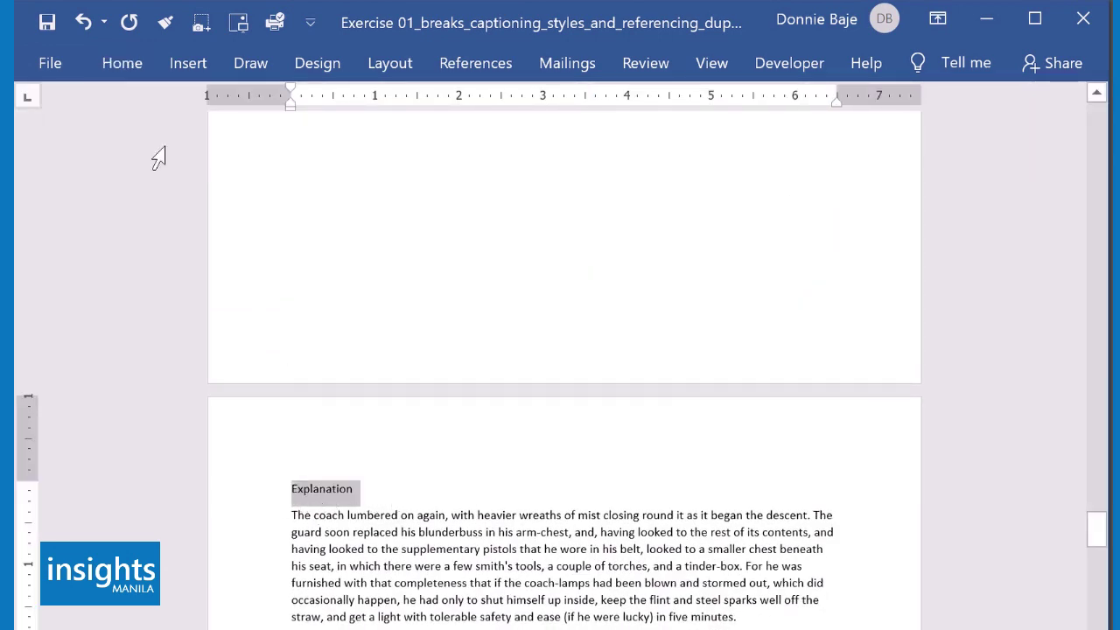
pyautogui.click(137, 70)
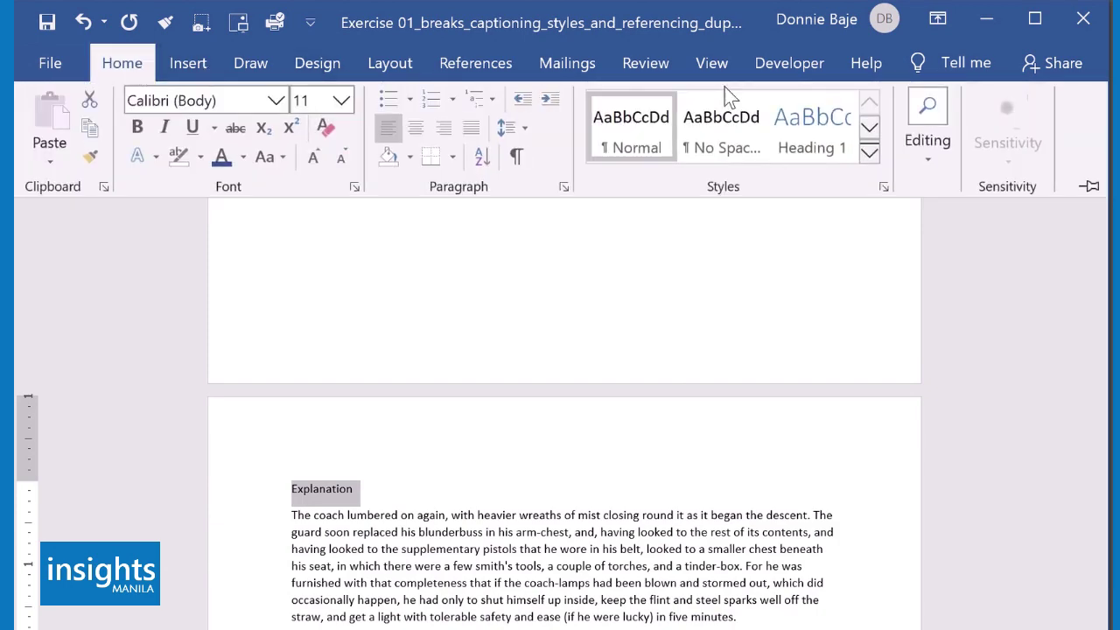
pyautogui.click(841, 136)
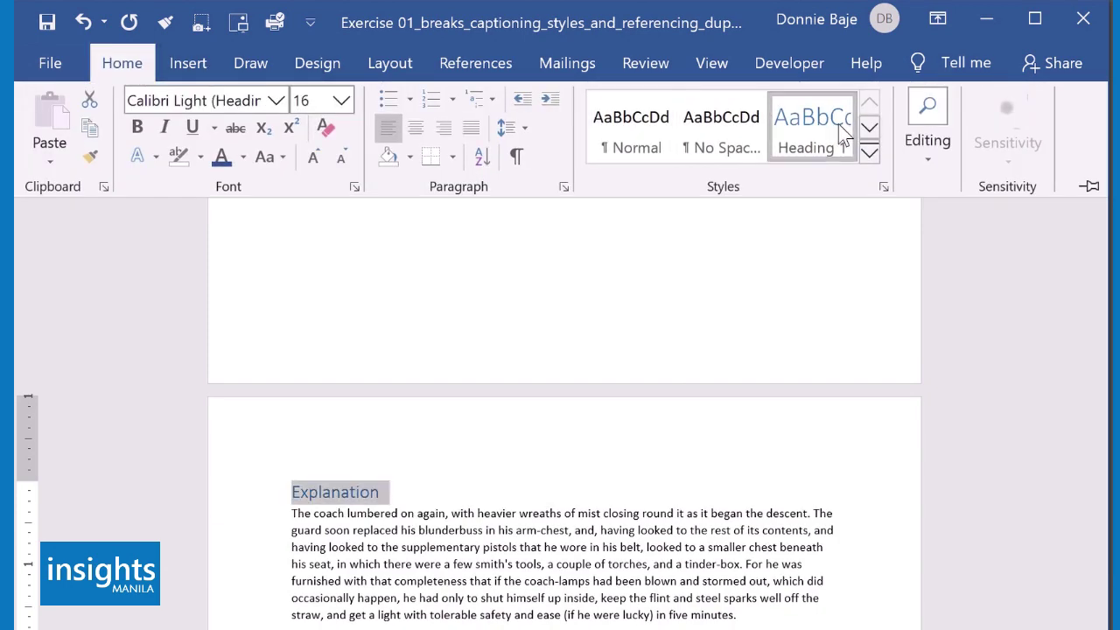
pyautogui.scroll(-3, 413, 578)
pyautogui.scroll(-15, 413, 577)
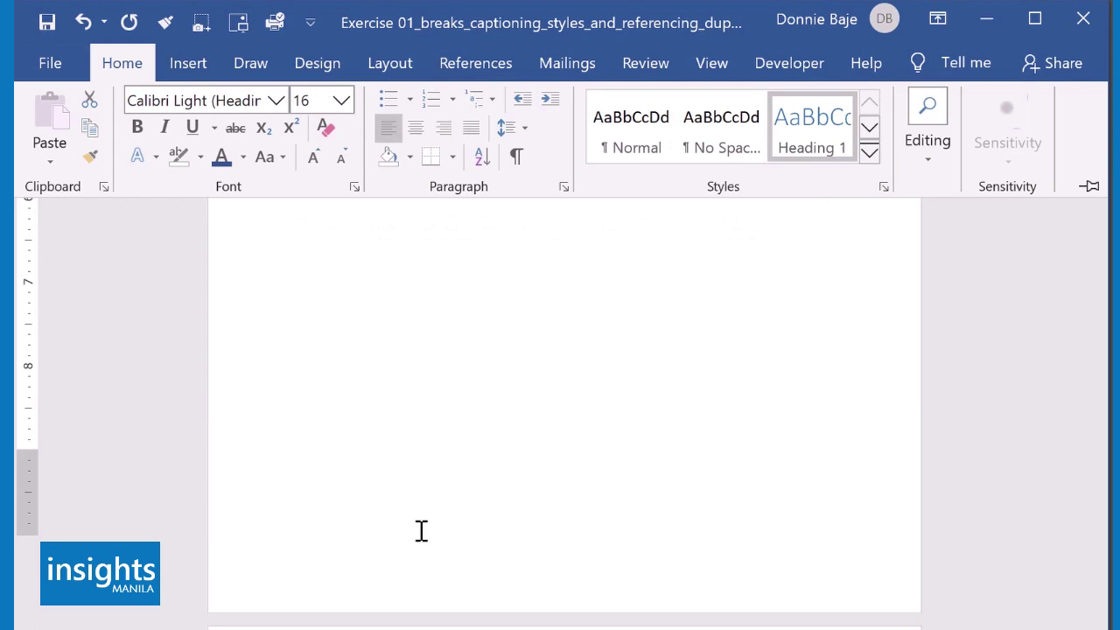
# Select the Conclusion line, apply Heading 1, and move it to the top of a new page
pyautogui.click(342, 521)
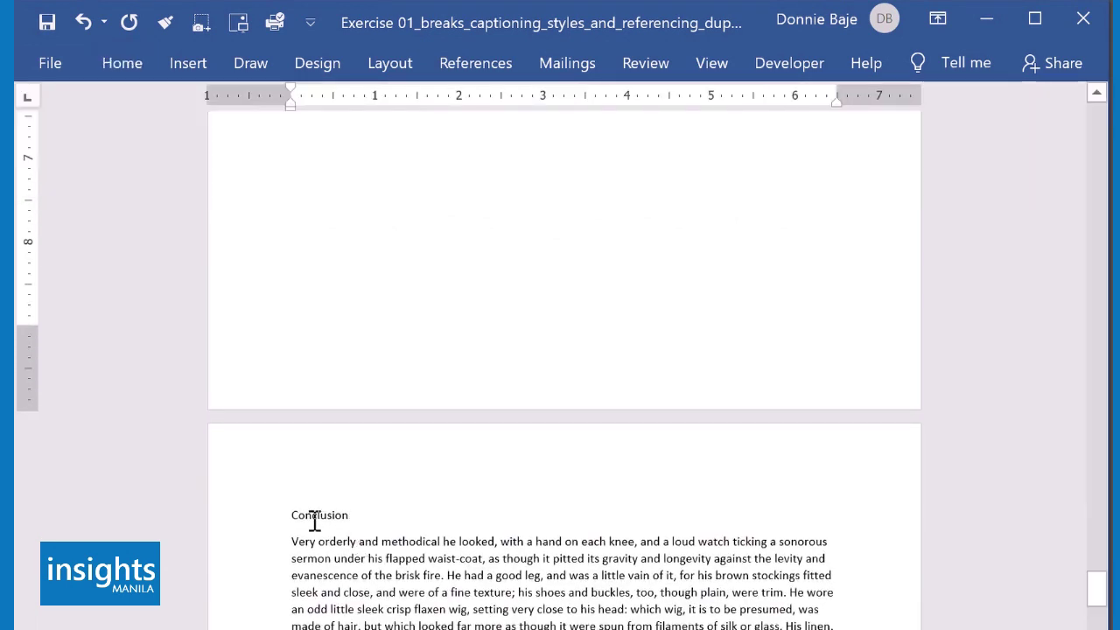
pyautogui.tripleClick(314, 519)
pyautogui.click(122, 64)
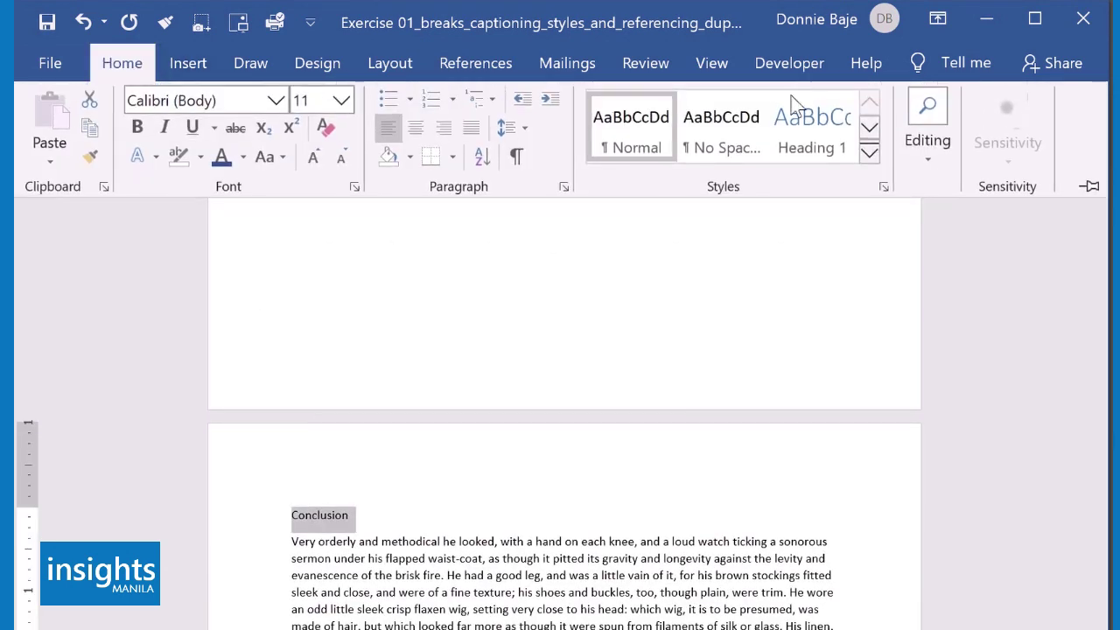
pyautogui.click(812, 132)
pyautogui.scroll(-13, 618, 460)
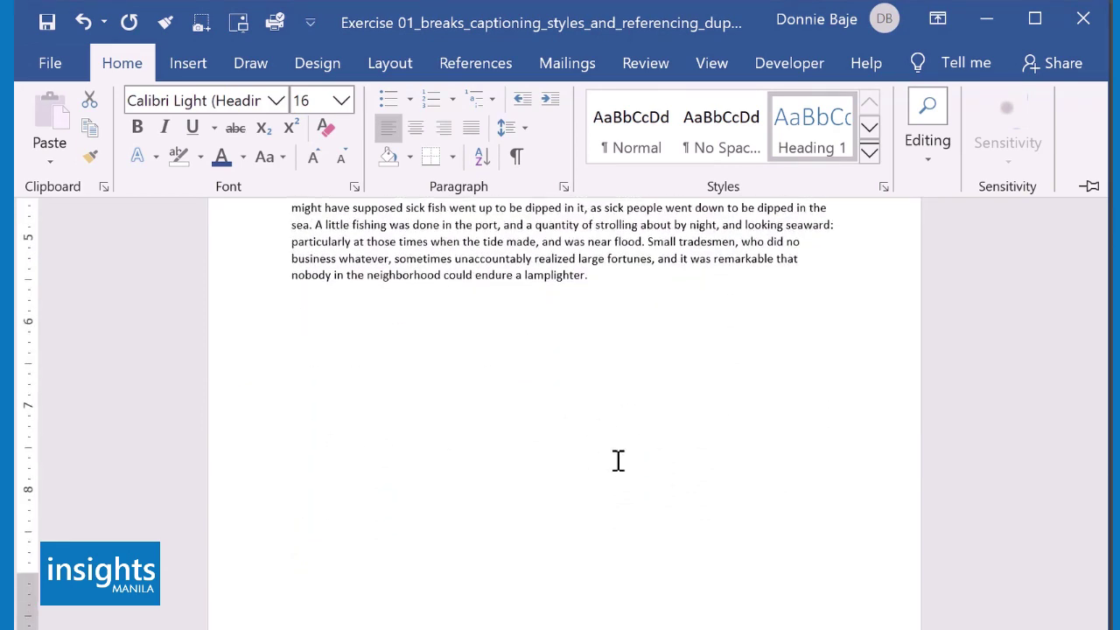
pyautogui.hotkey('ctrl', 'Return')
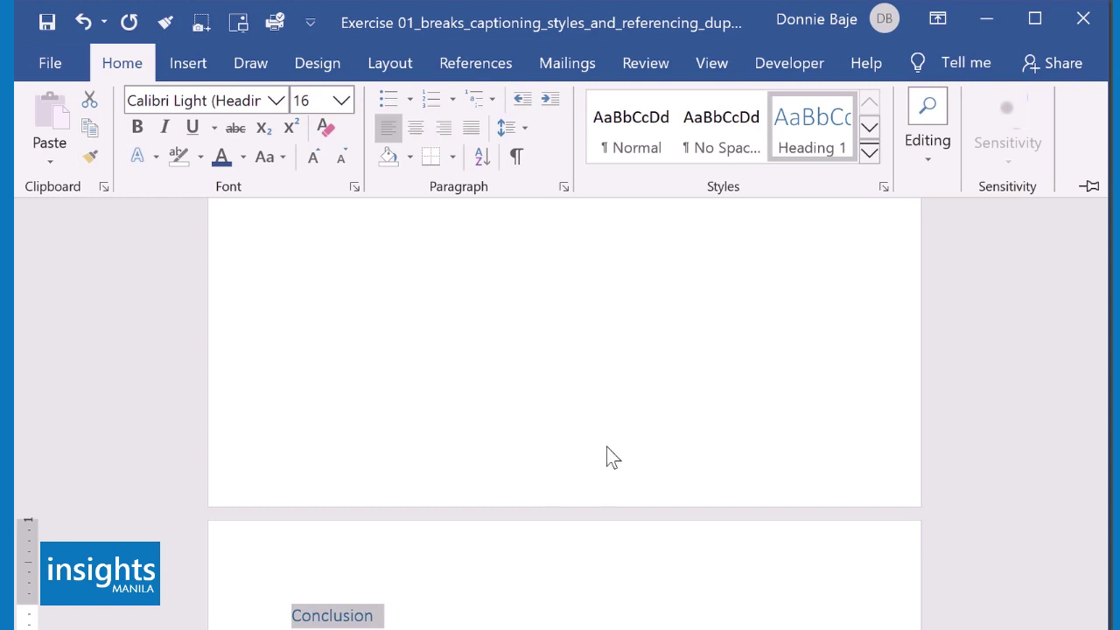
pyautogui.hotkey('ctrl', 'F1')
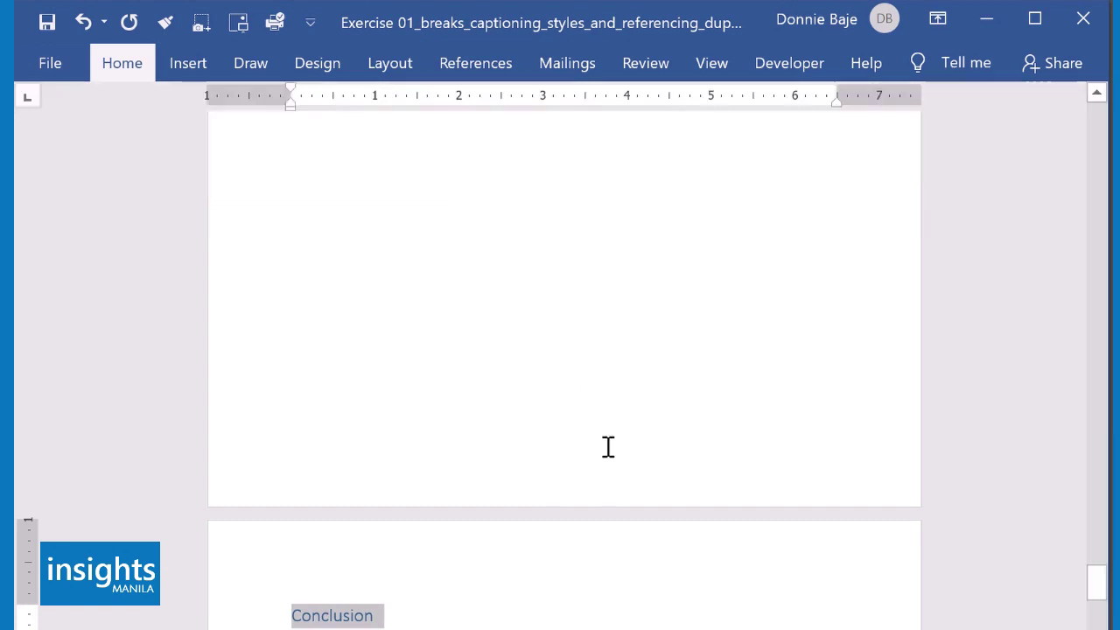
# Scroll back up to the first page showing the title and Introduction heading
pyautogui.scroll(15, 612, 448)
pyautogui.scroll(10, 614, 449)
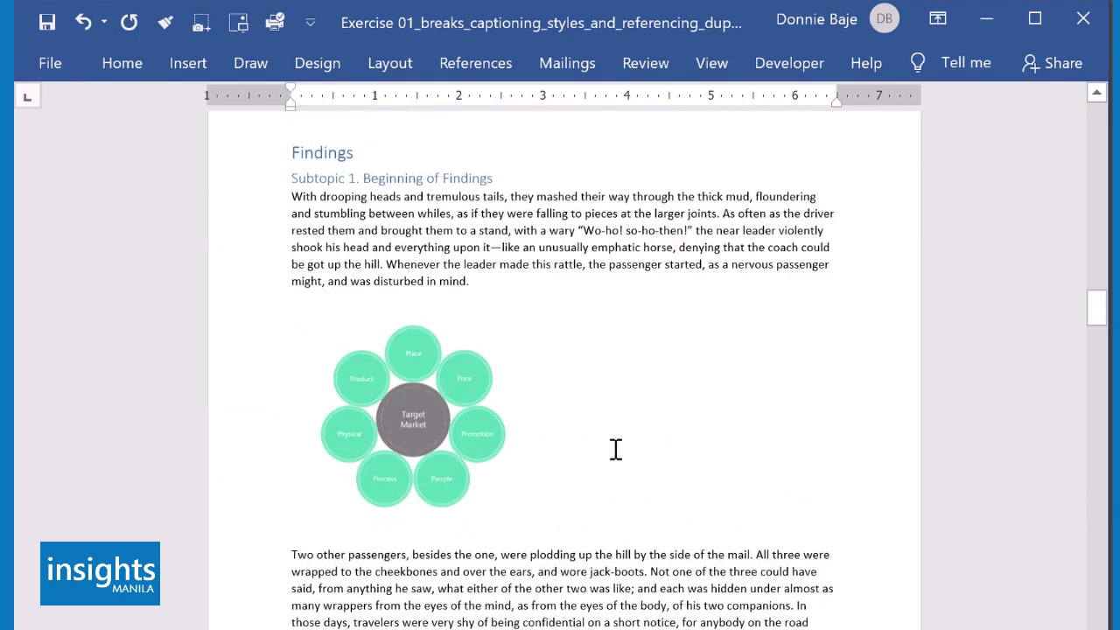
pyautogui.scroll(6, 616, 468)
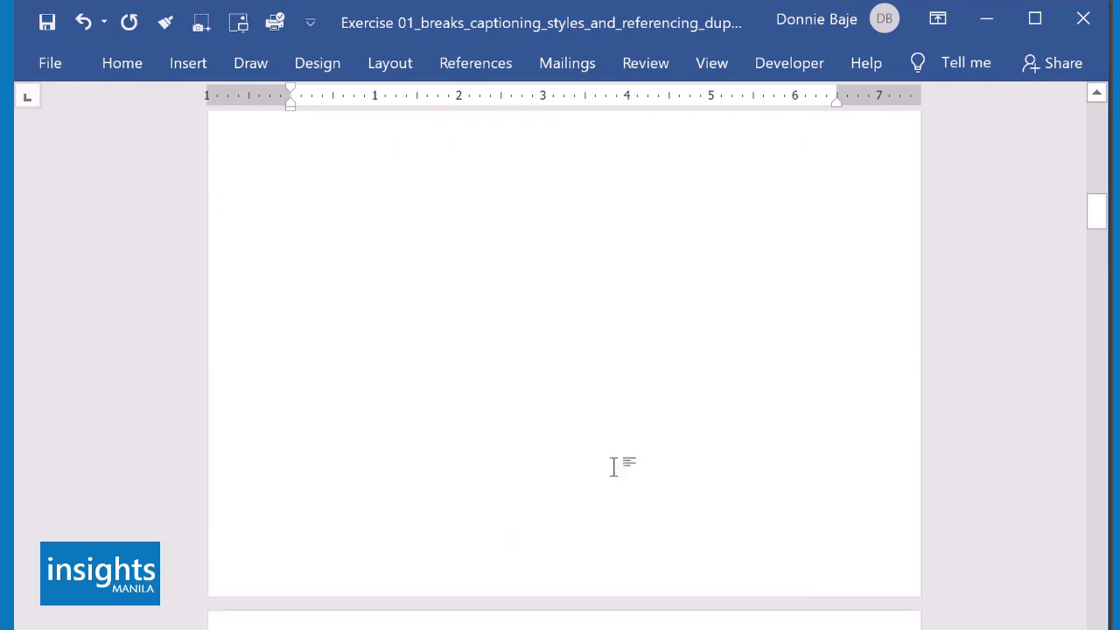
pyautogui.scroll(6, 615, 467)
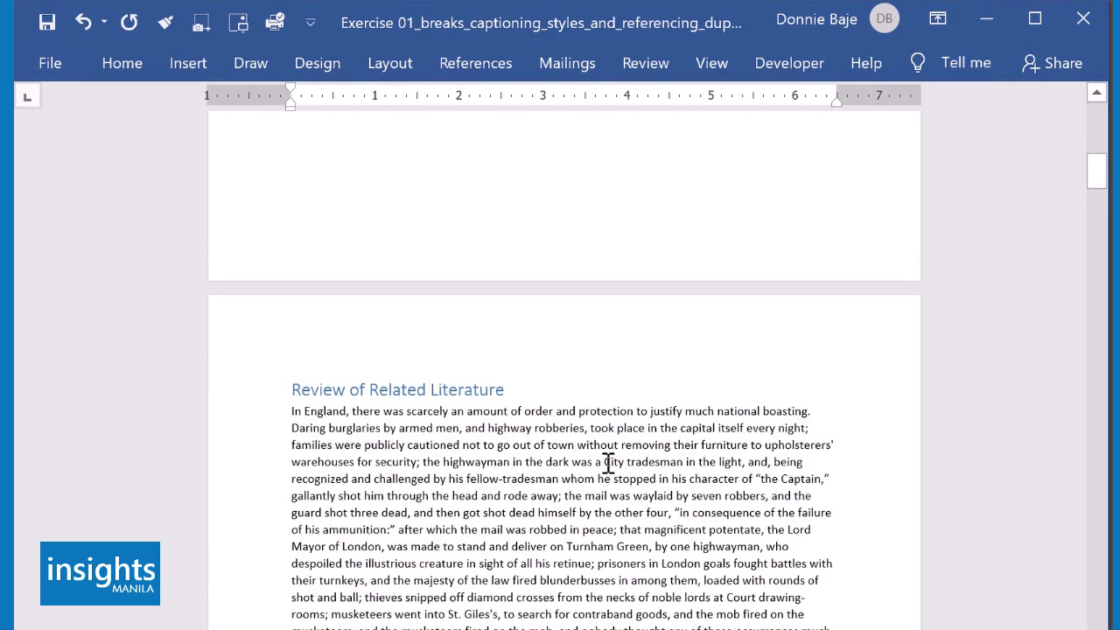
pyautogui.scroll(10, 609, 463)
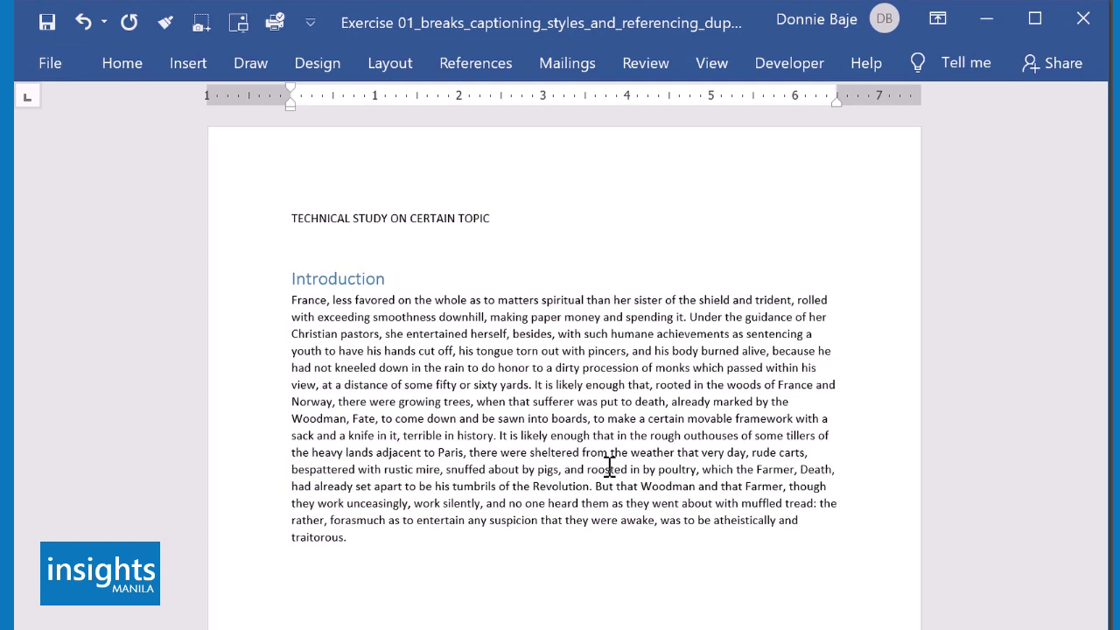
# Modify the Heading 1 style to Arial, bold, with green font colour
pyautogui.click(106, 65)
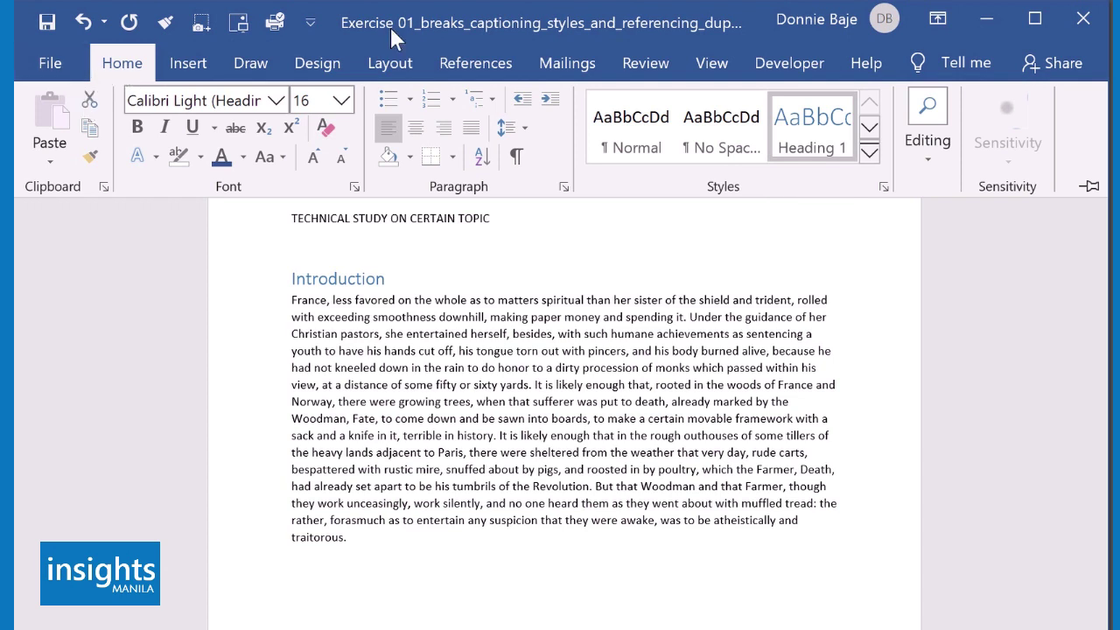
pyautogui.rightClick(798, 140)
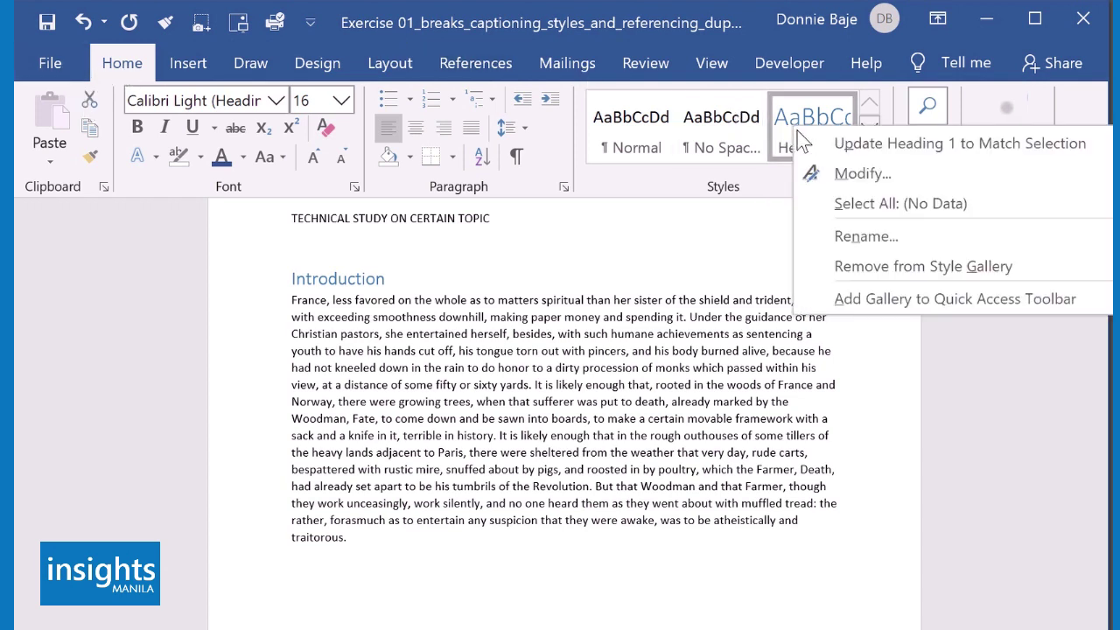
pyautogui.click(846, 174)
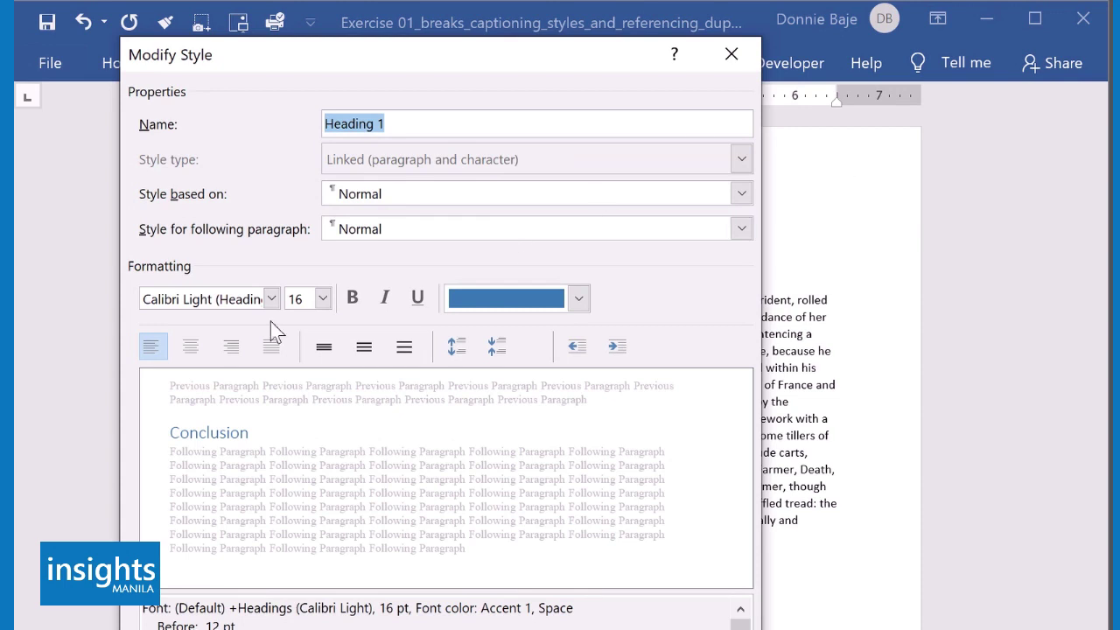
pyautogui.click(271, 299)
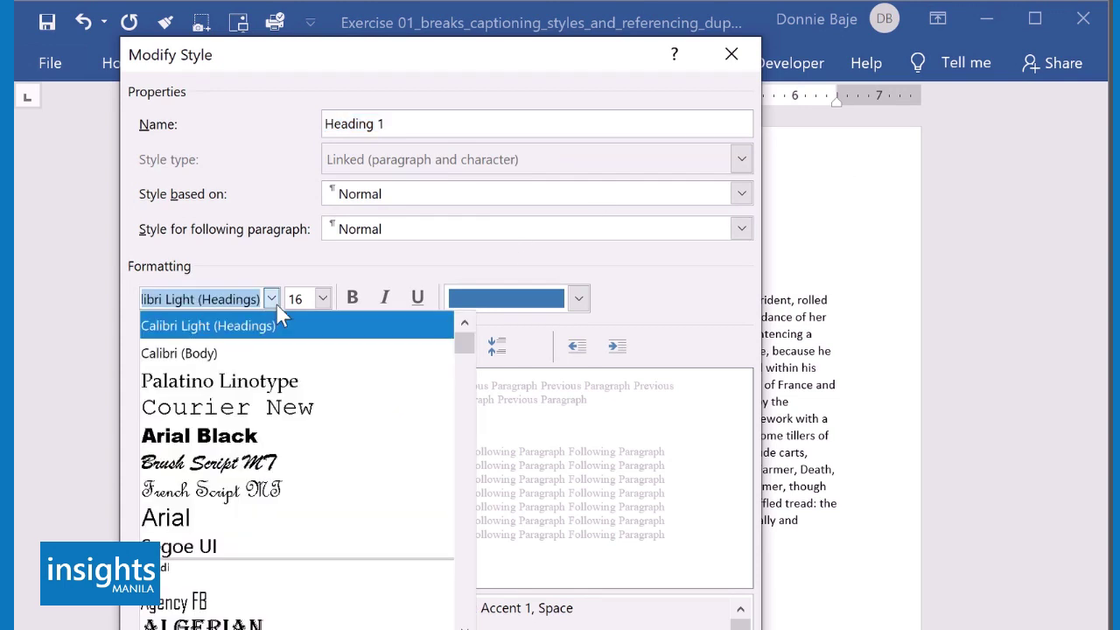
pyautogui.click(274, 534)
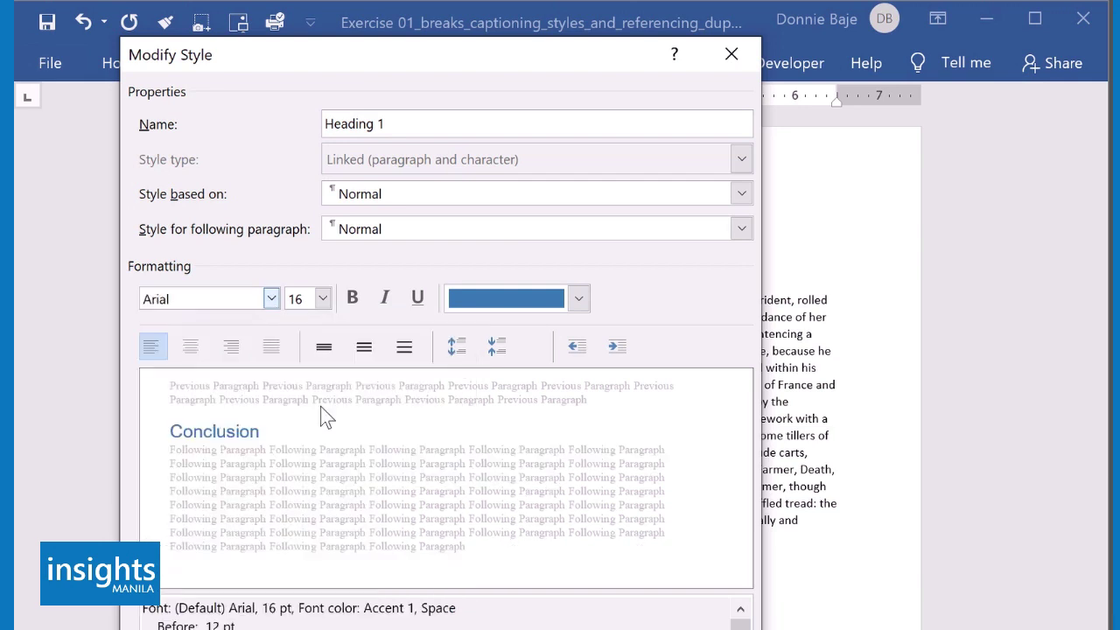
pyautogui.click(353, 298)
pyautogui.click(579, 298)
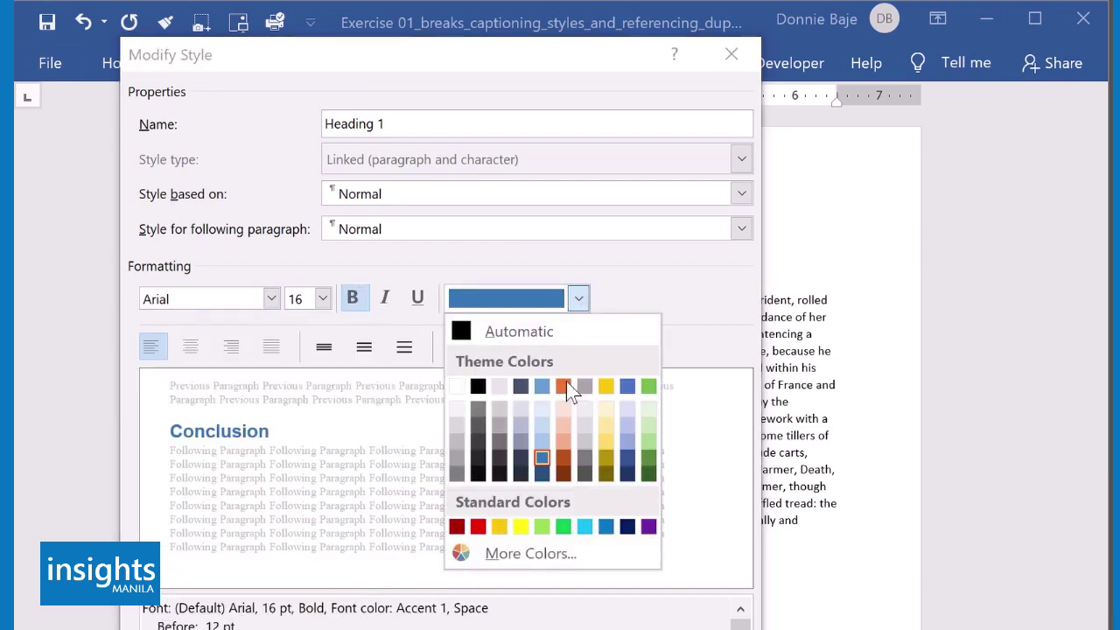
pyautogui.click(564, 526)
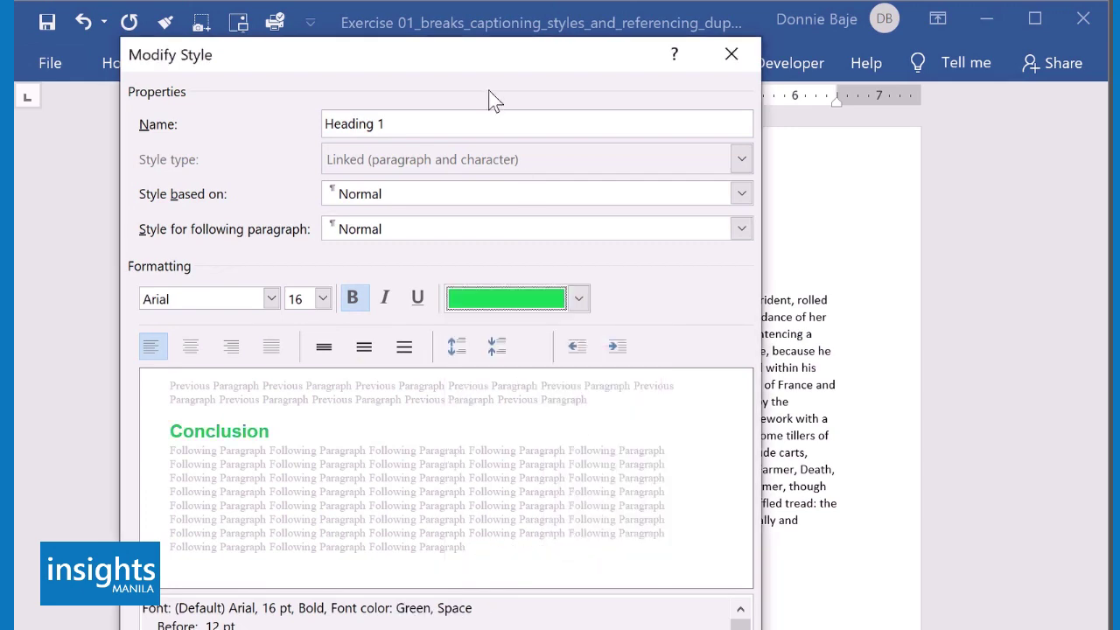
pyautogui.moveTo(477, 64); pyautogui.dragTo(484, 25)
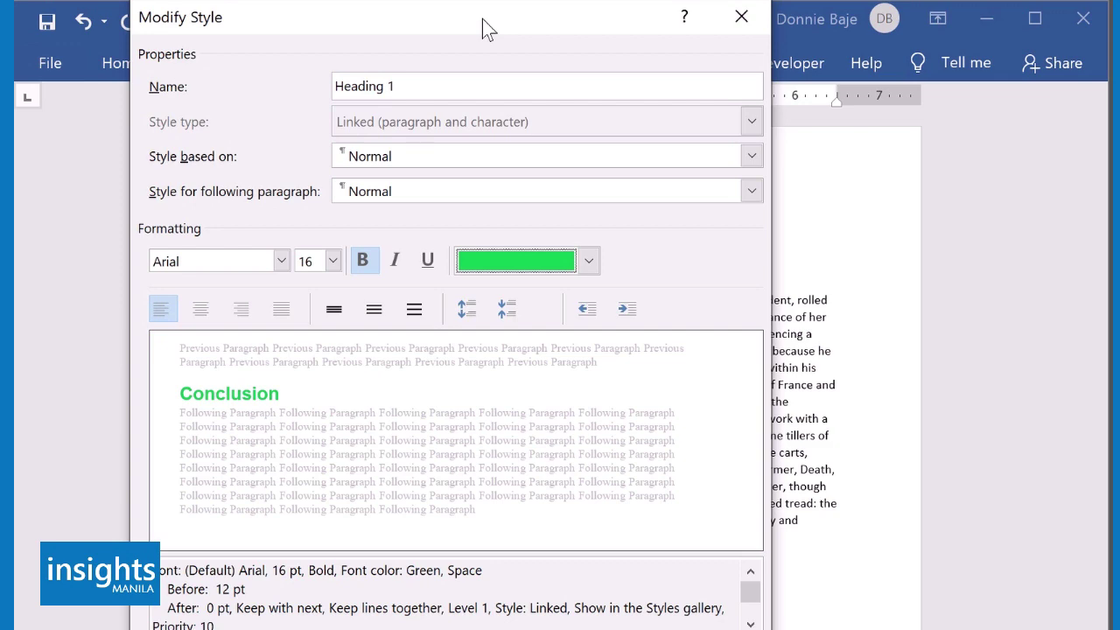
pyautogui.moveTo(482, 18); pyautogui.dragTo(468, 0)
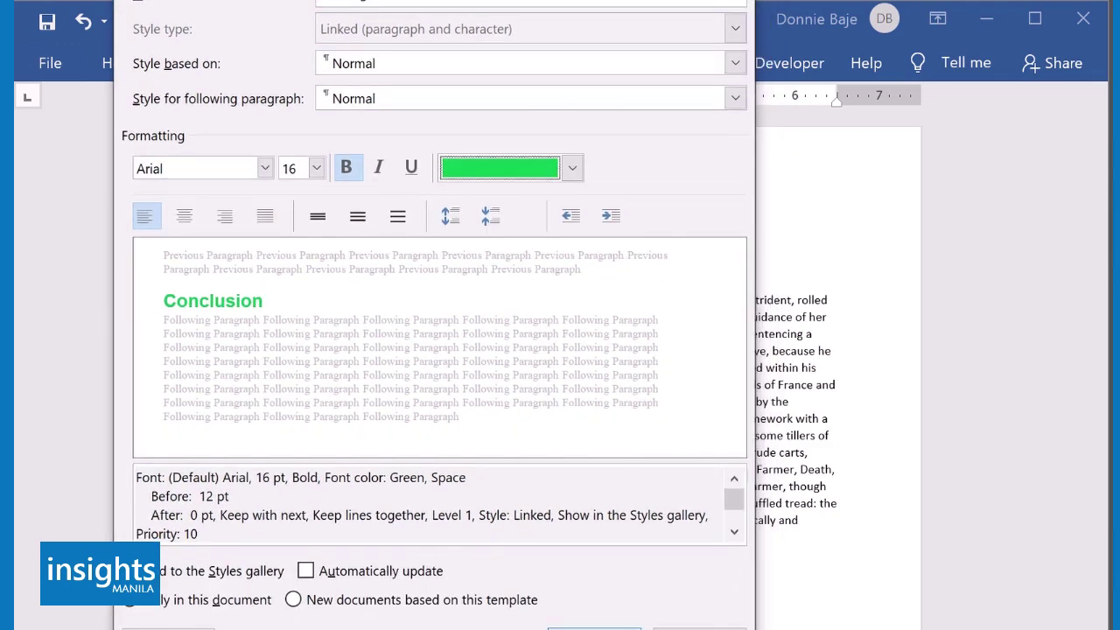
pyautogui.press('Escape')
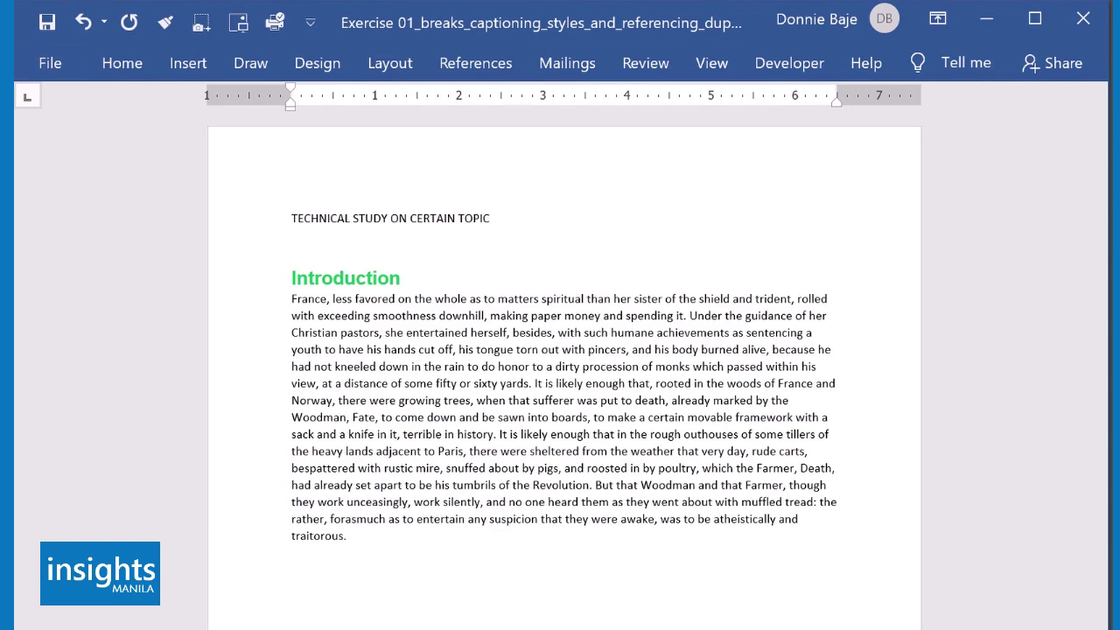
# Scroll from Introduction down to Findings, checking each green bold Arial heading
pyautogui.scroll(-10, 625, 425)
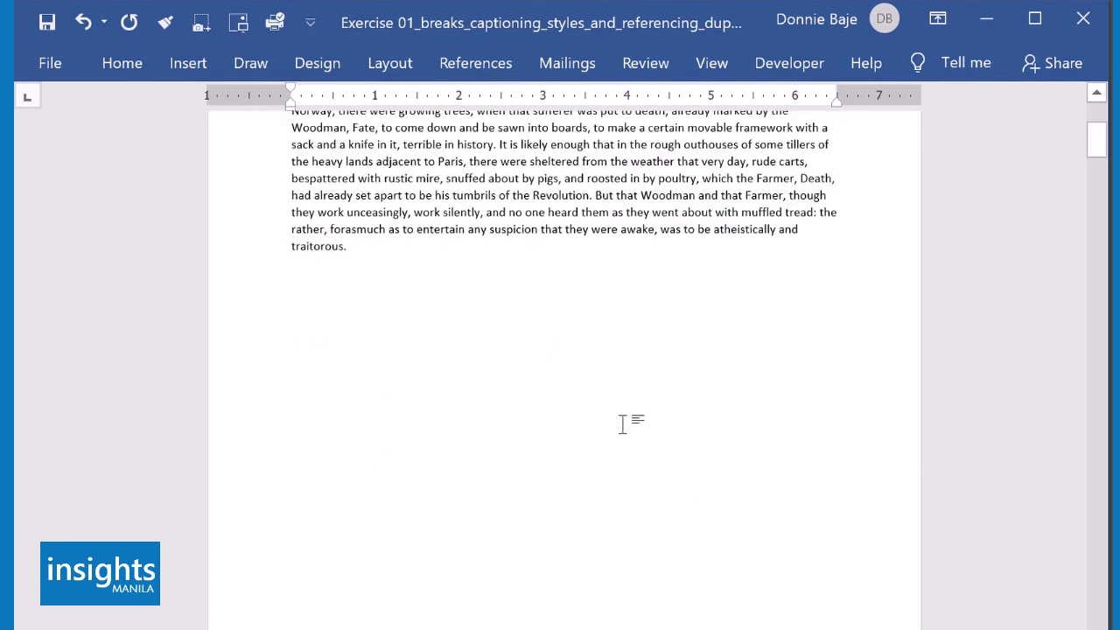
pyautogui.scroll(-5, 623, 425)
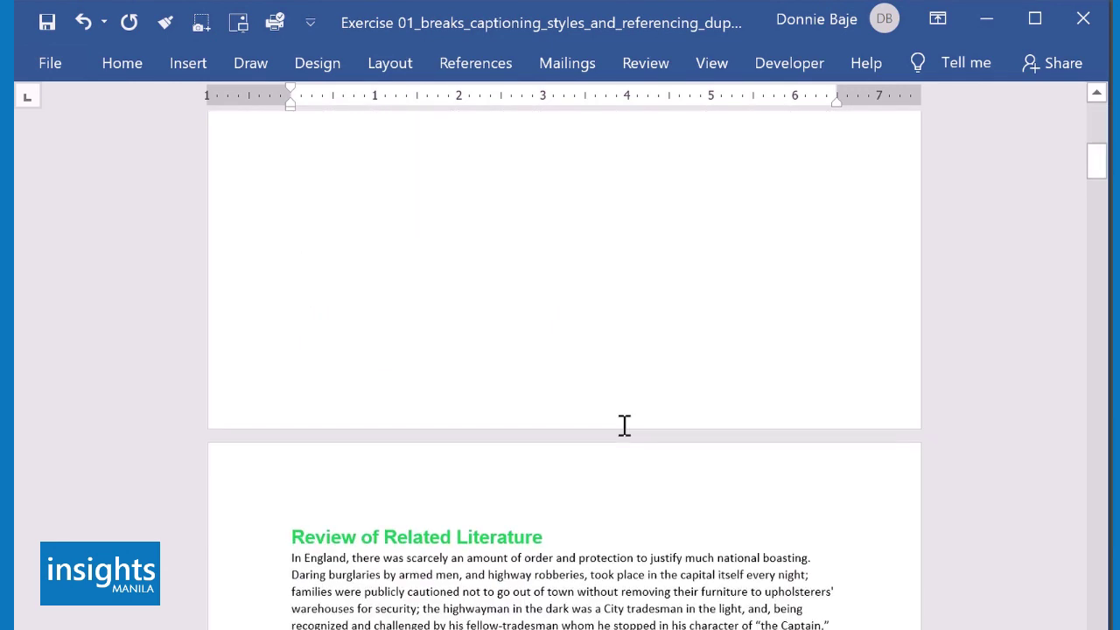
pyautogui.scroll(-5, 625, 425)
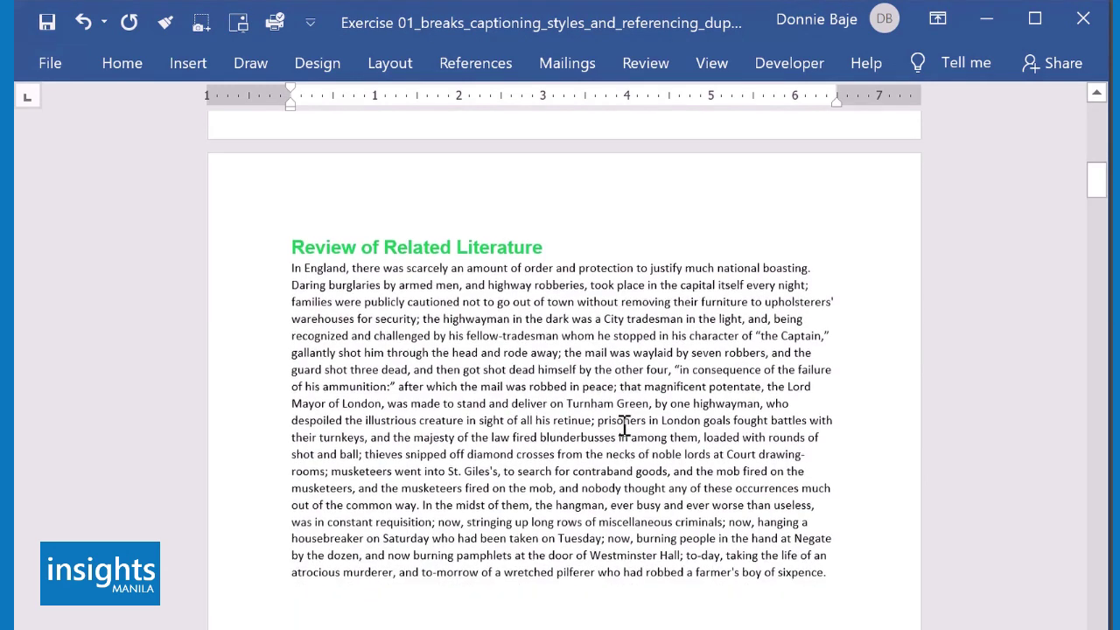
pyautogui.scroll(-5, 625, 425)
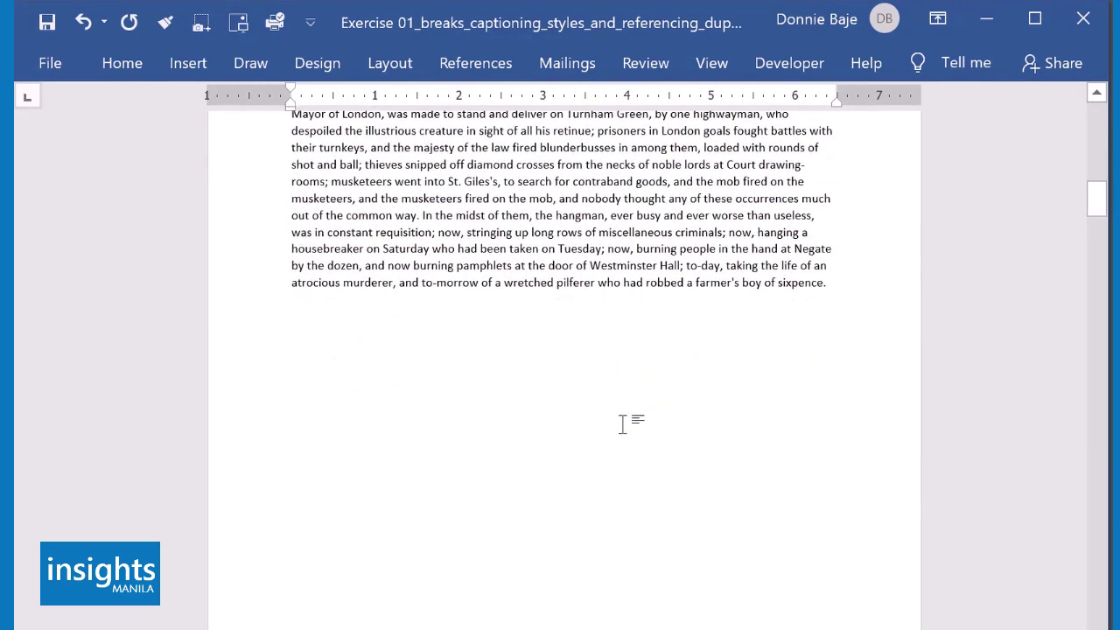
pyautogui.scroll(-8, 623, 424)
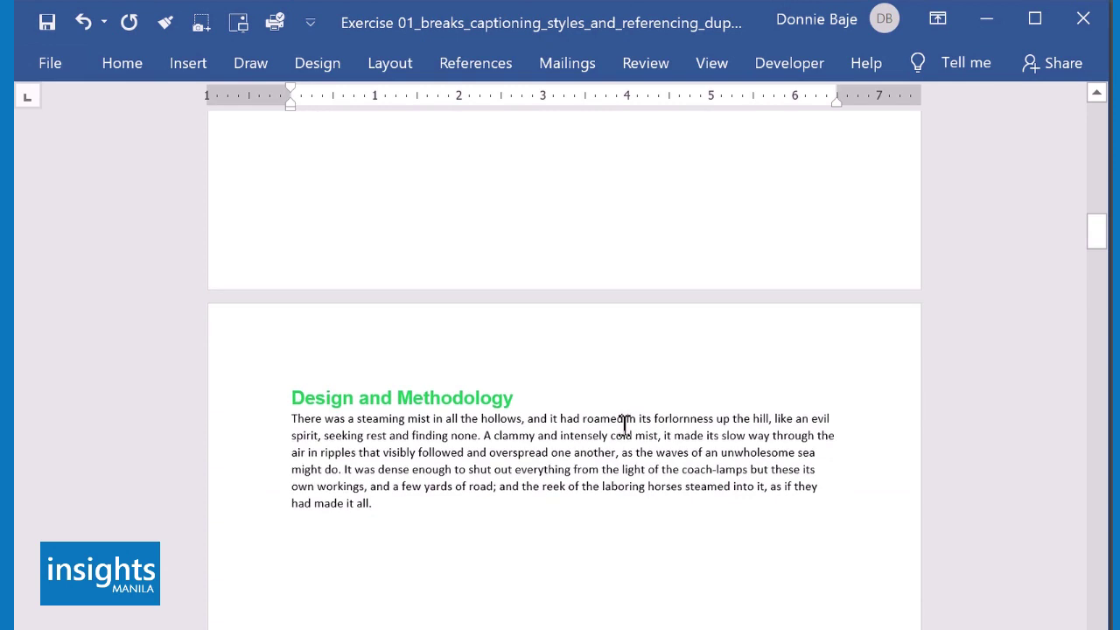
pyautogui.scroll(-17, 625, 426)
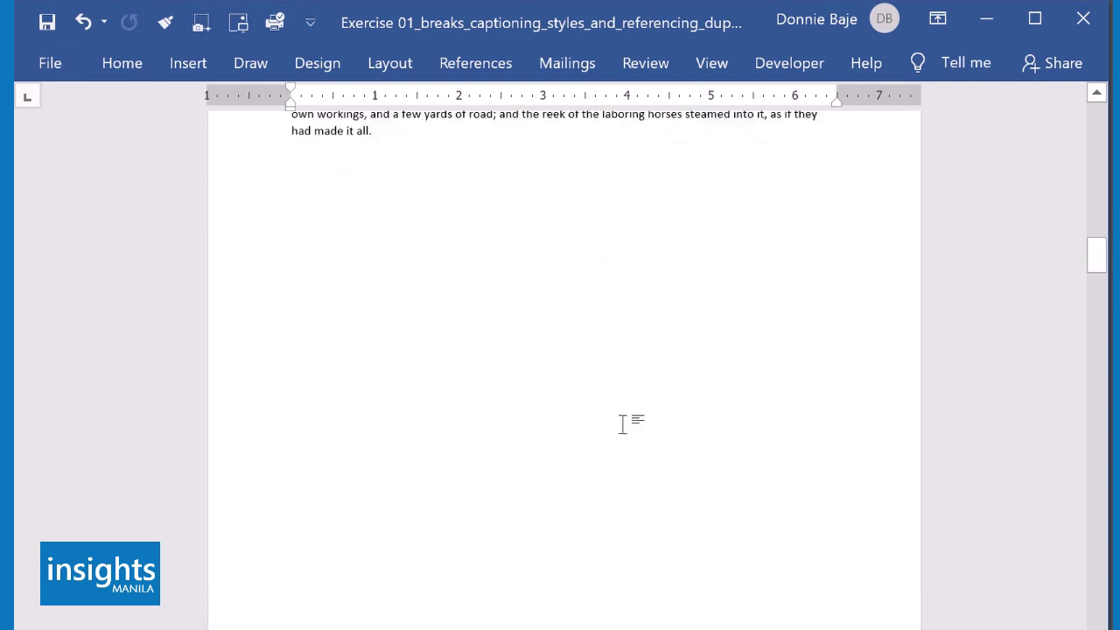
pyautogui.scroll(-4, 625, 425)
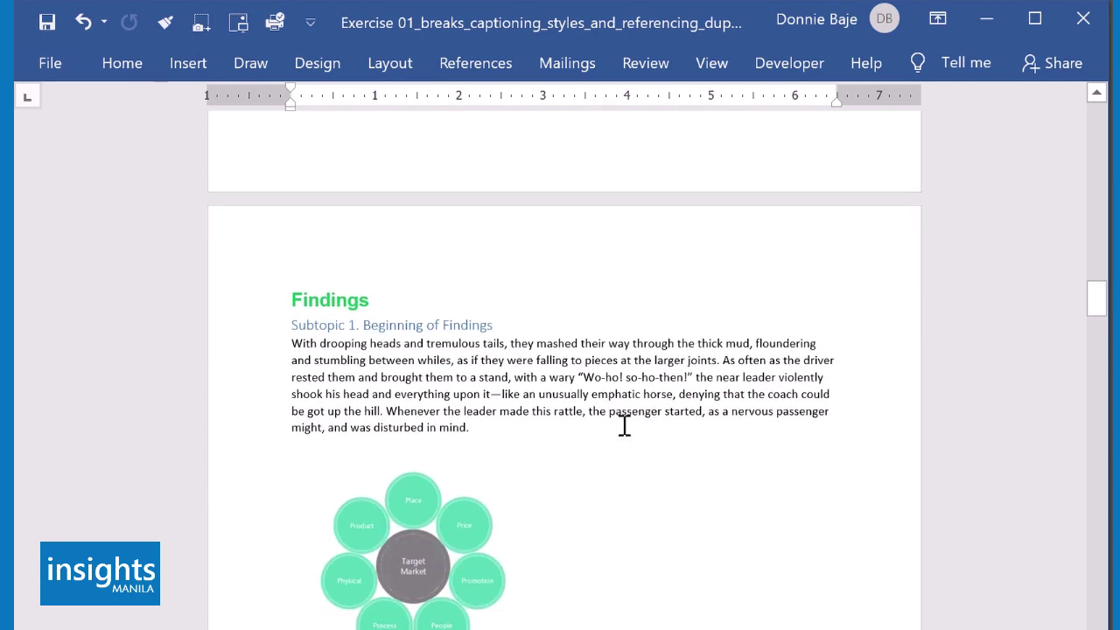
pyautogui.scroll(-1, 625, 425)
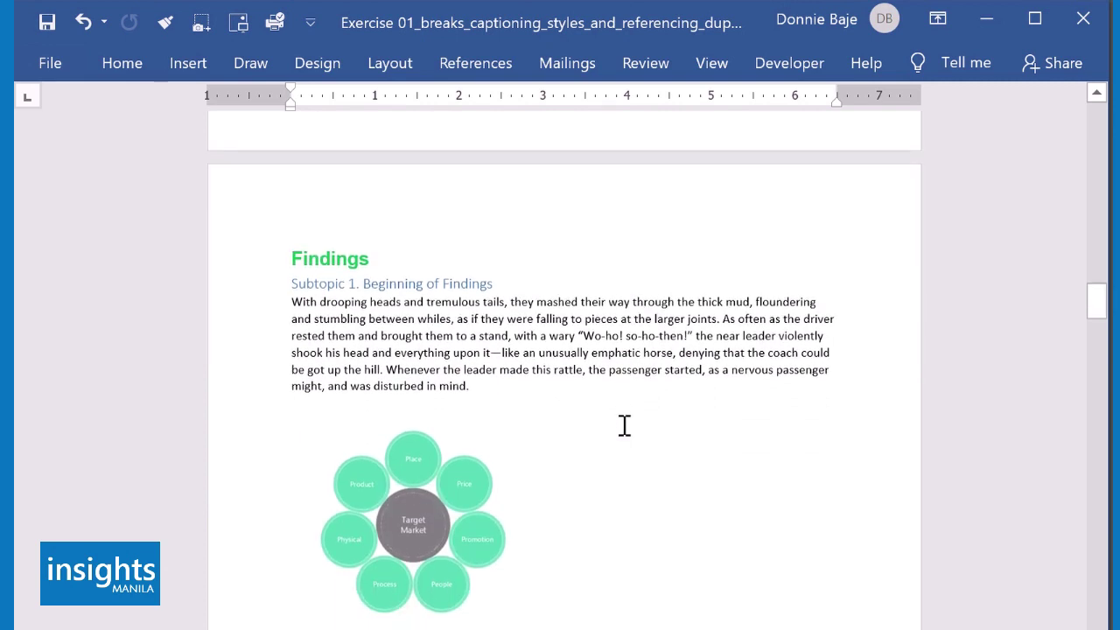
# Modify the Heading 1 font colour to Accent 2, Darker 25% dark orange
pyautogui.click(117, 59)
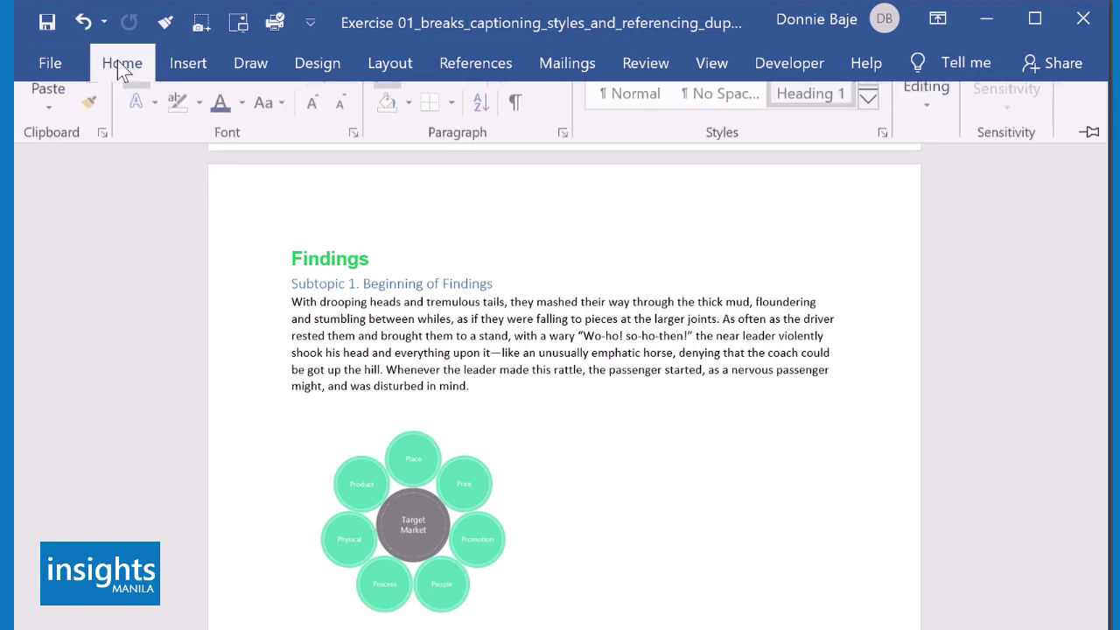
pyautogui.rightClick(819, 114)
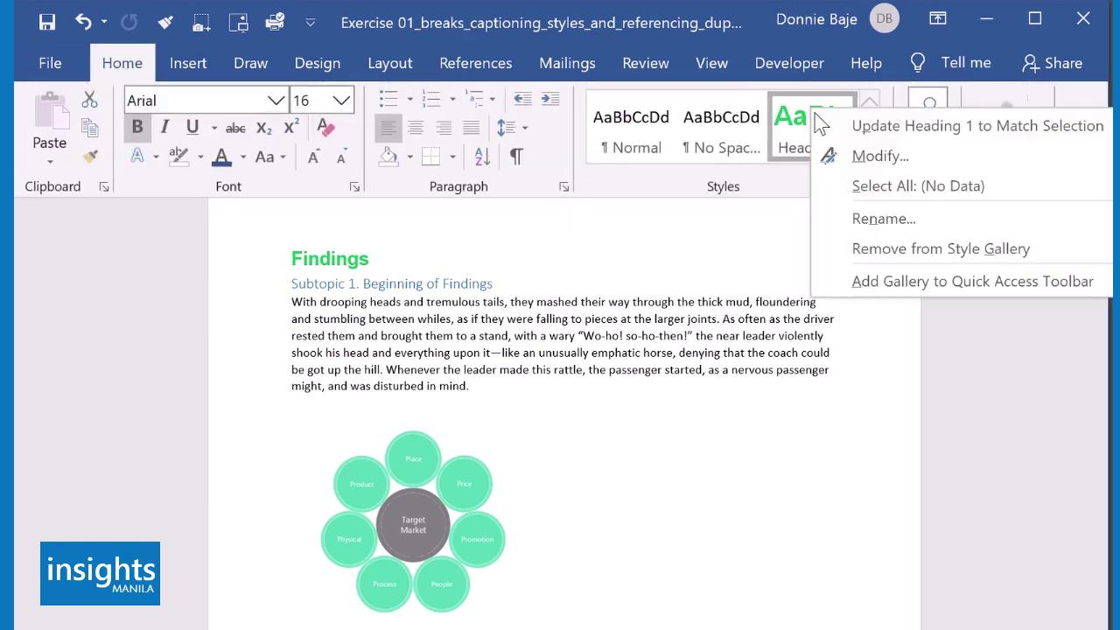
pyautogui.click(876, 158)
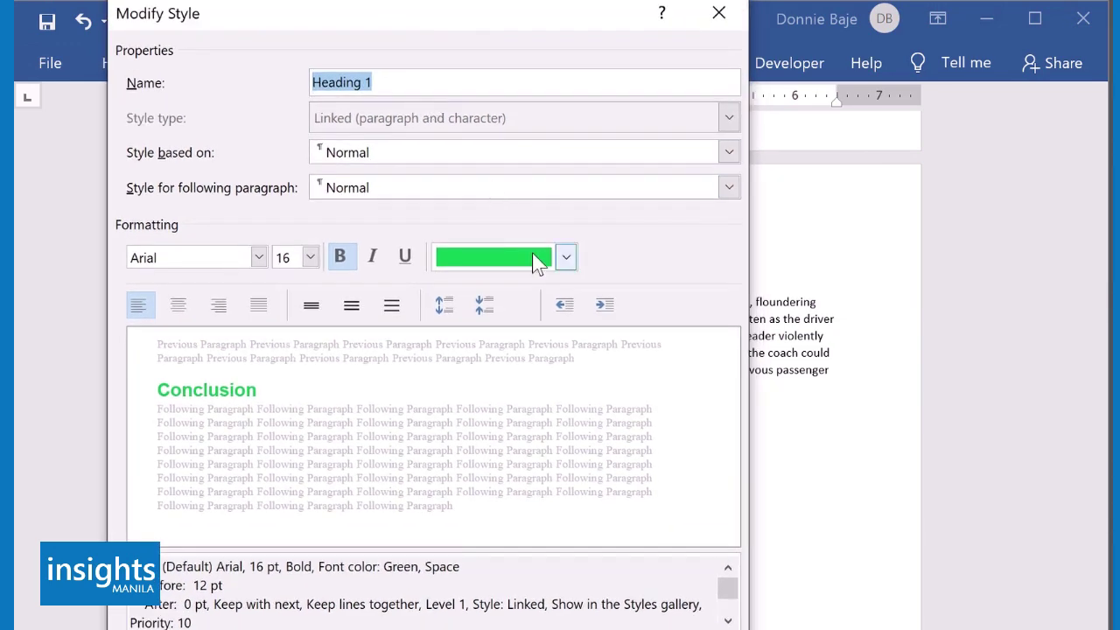
pyautogui.click(565, 255)
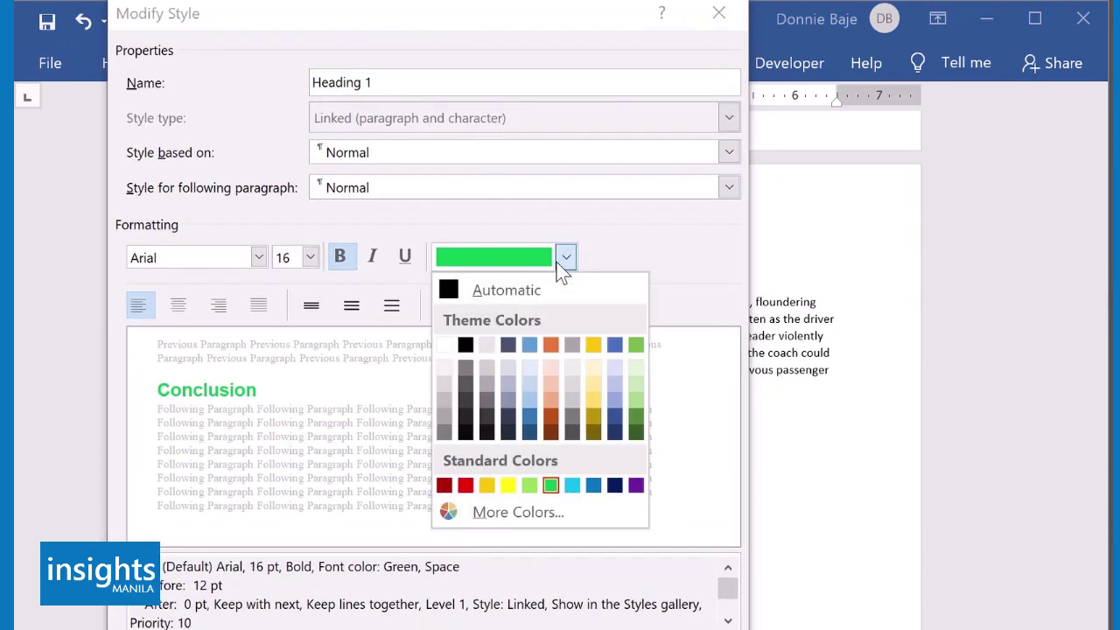
pyautogui.click(550, 420)
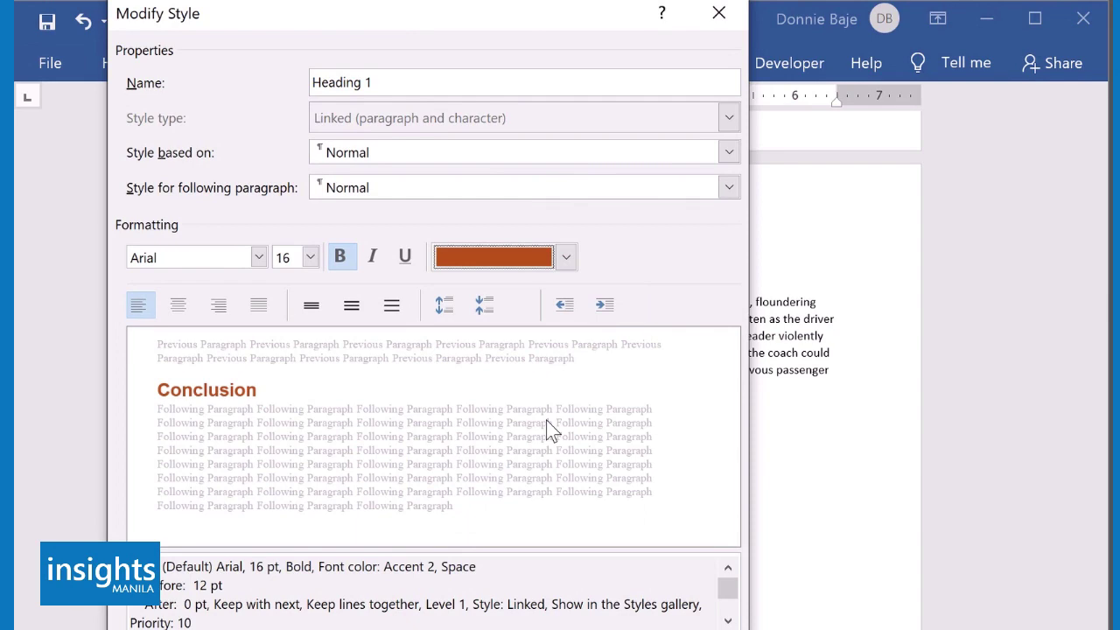
pyautogui.moveTo(516, 35); pyautogui.dragTo(518, 0)
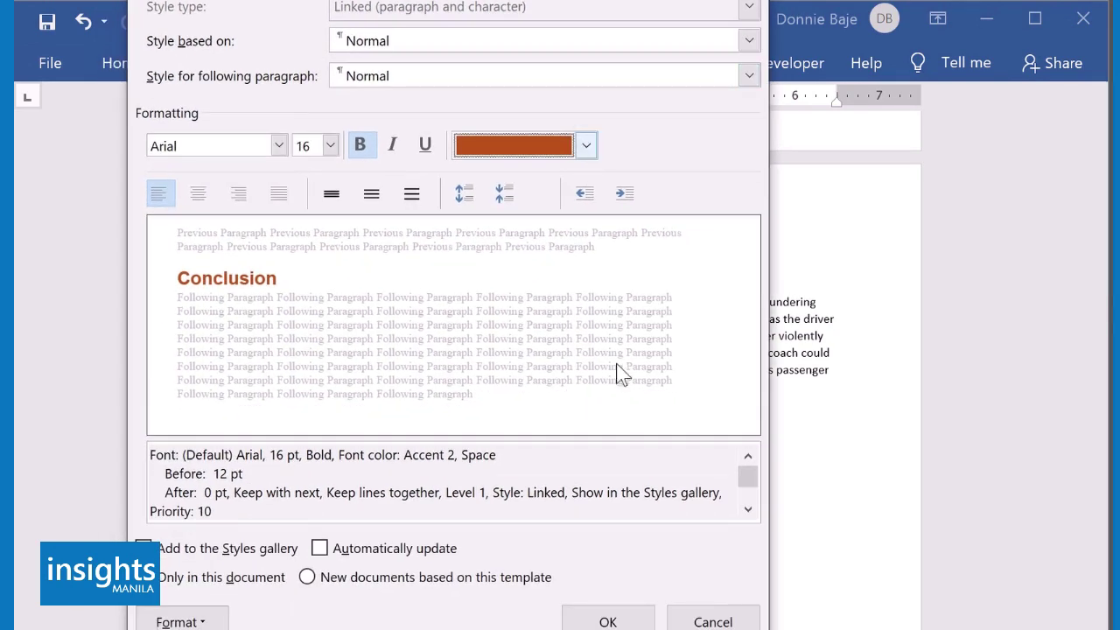
pyautogui.click(608, 616)
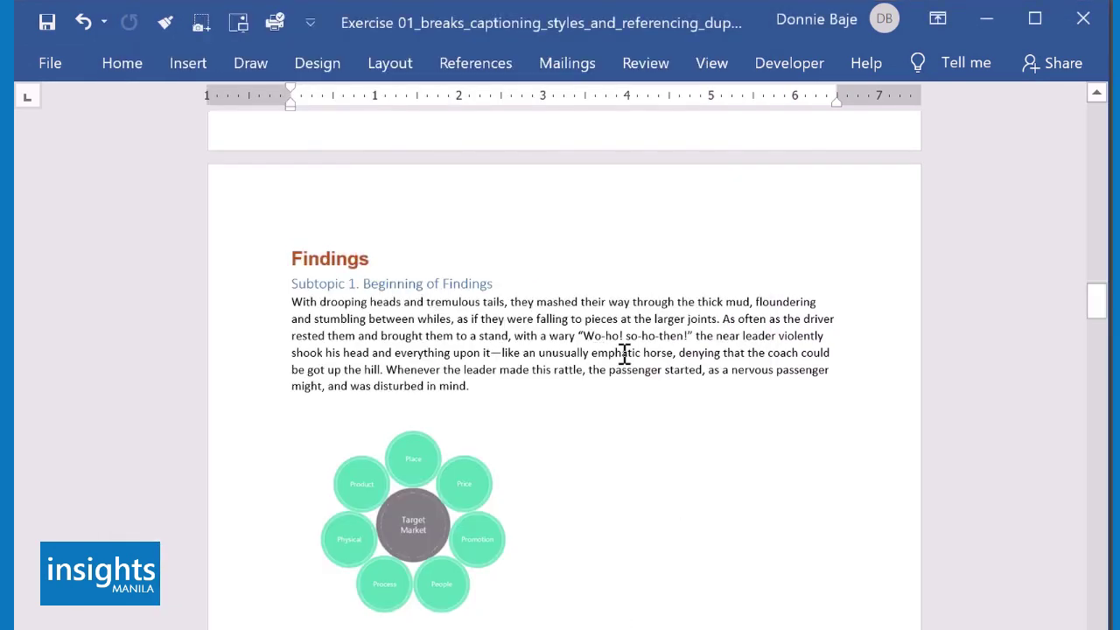
pyautogui.scroll(-20, 632, 357)
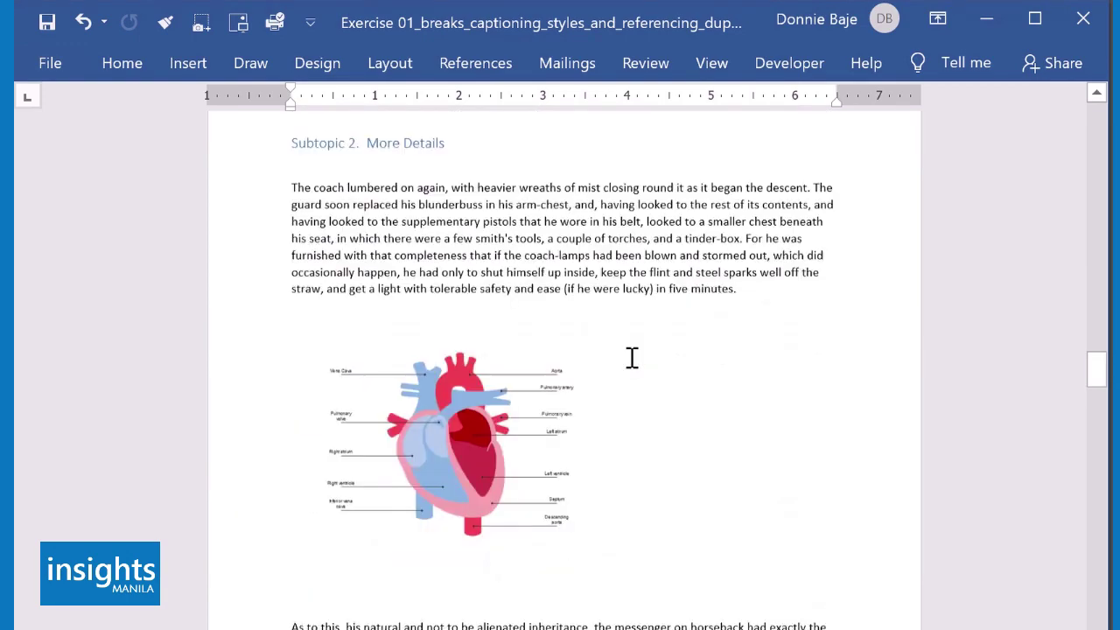
pyautogui.scroll(-8, 632, 357)
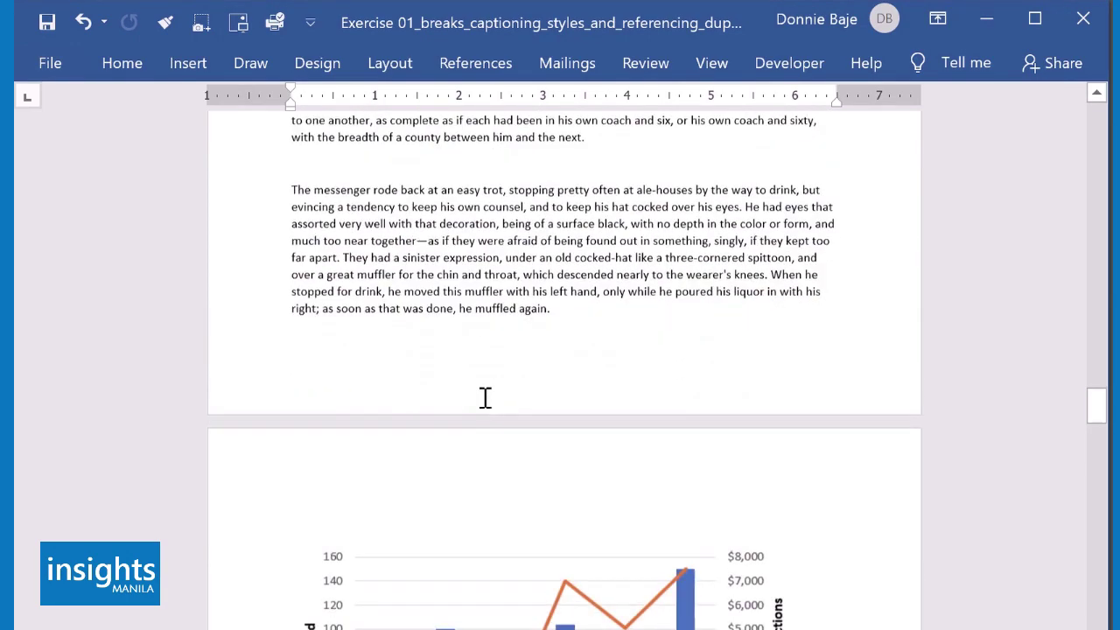
pyautogui.scroll(-15, 486, 398)
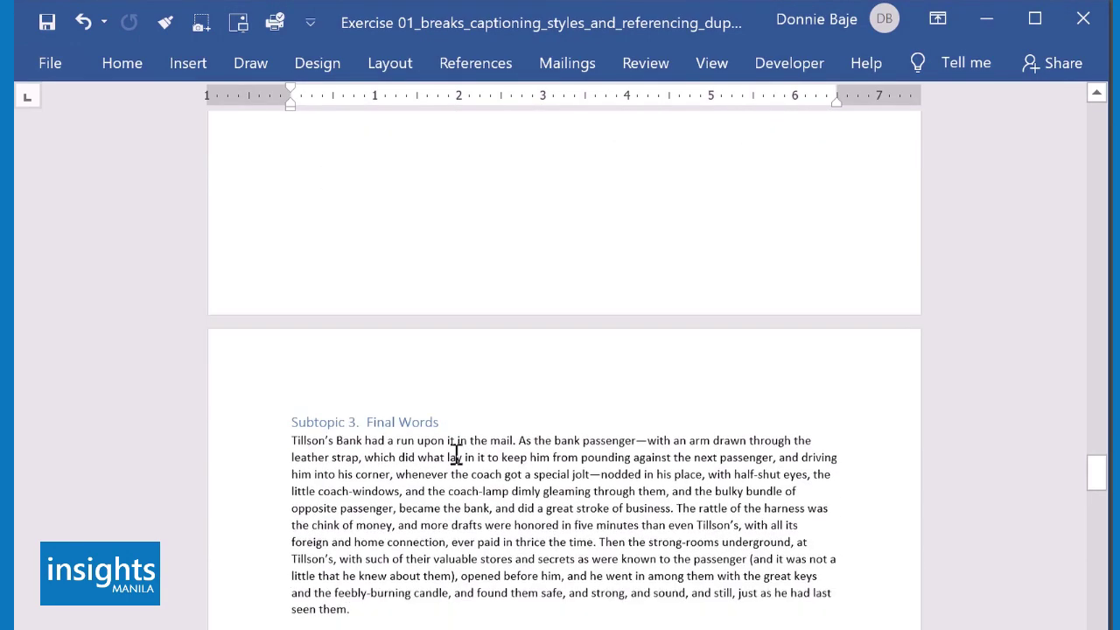
pyautogui.scroll(-2, 458, 451)
pyautogui.scroll(-8, 465, 437)
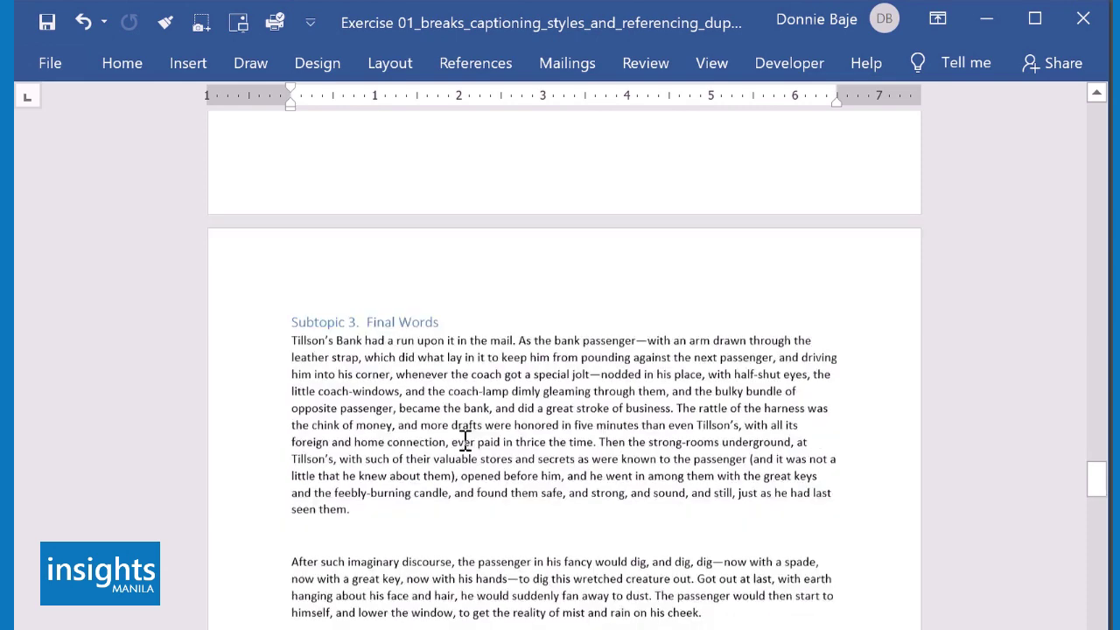
pyautogui.scroll(-14, 464, 437)
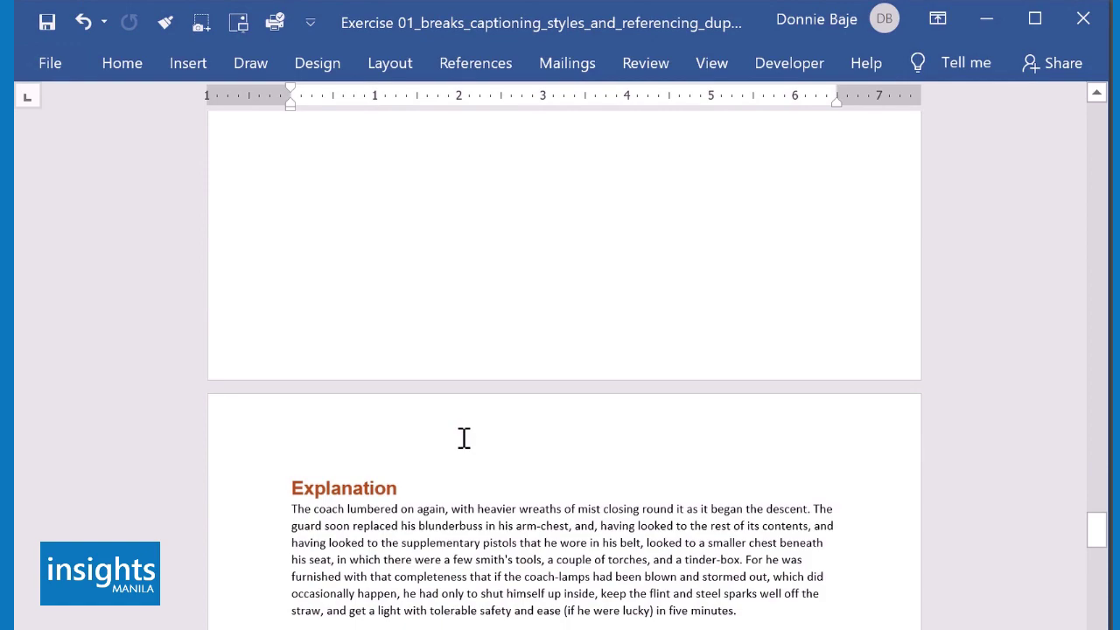
pyautogui.scroll(20, 464, 438)
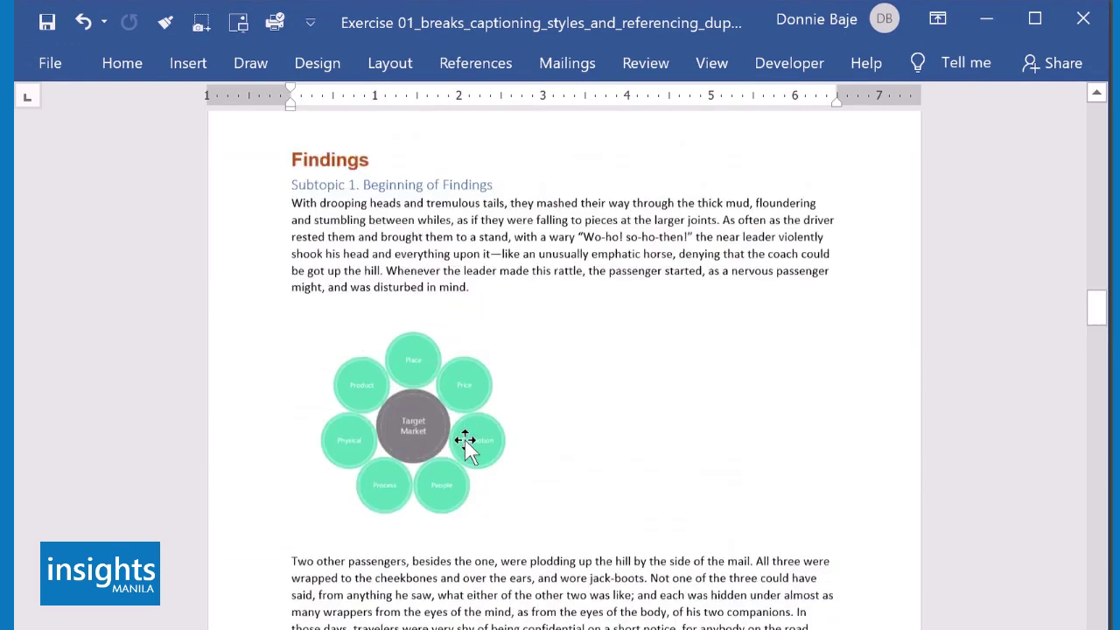
pyautogui.scroll(20, 465, 442)
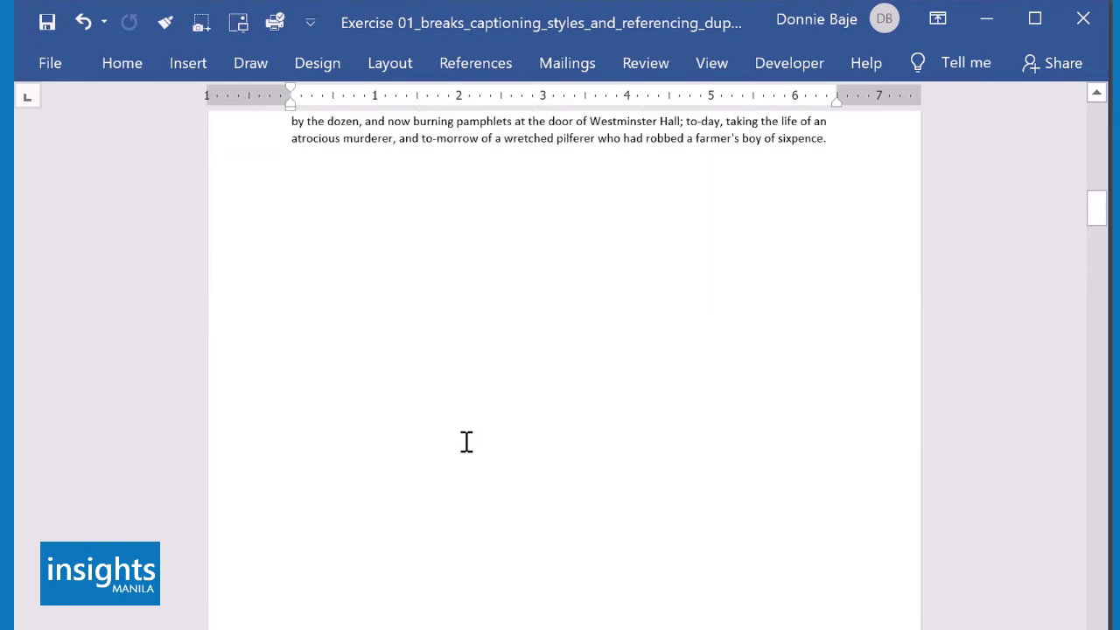
pyautogui.scroll(20, 466, 442)
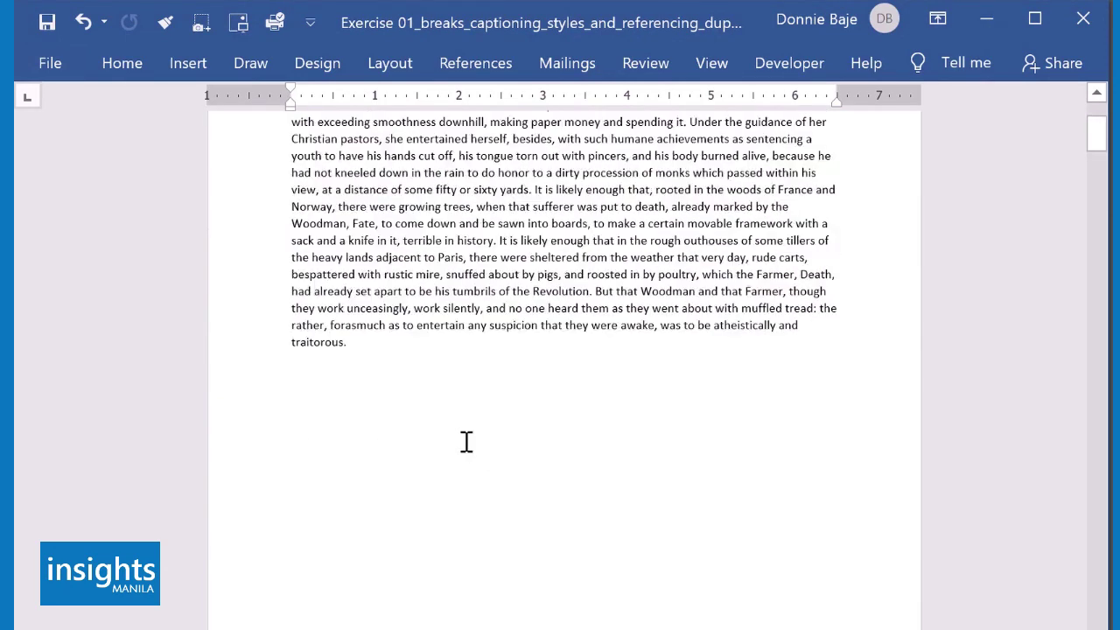
pyautogui.scroll(4, 466, 442)
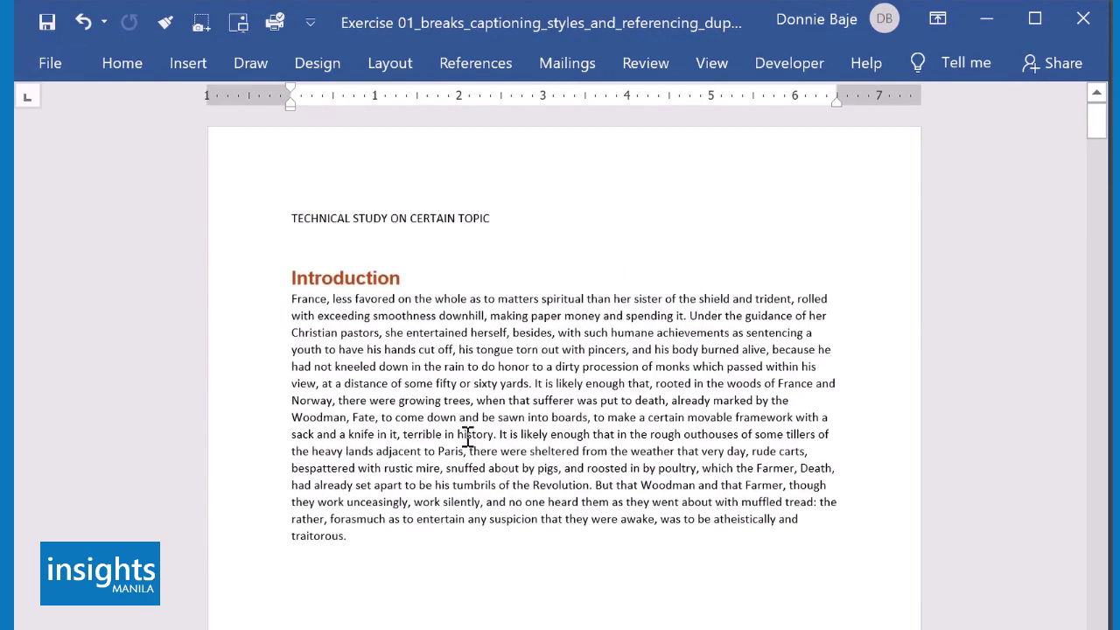
pyautogui.scroll(-20, 466, 436)
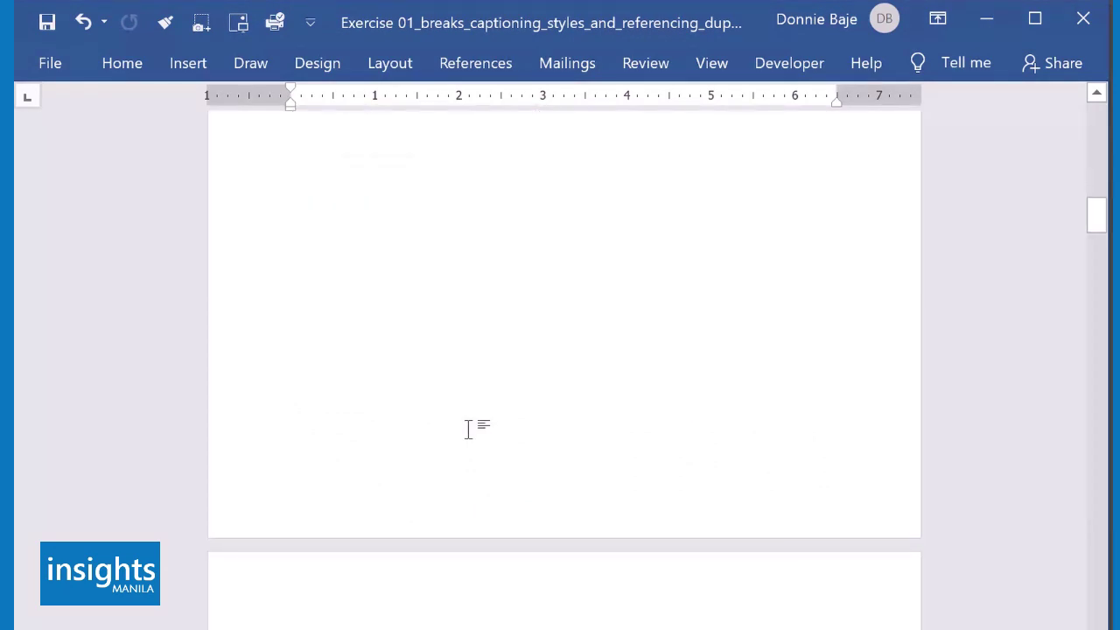
pyautogui.scroll(-20, 468, 429)
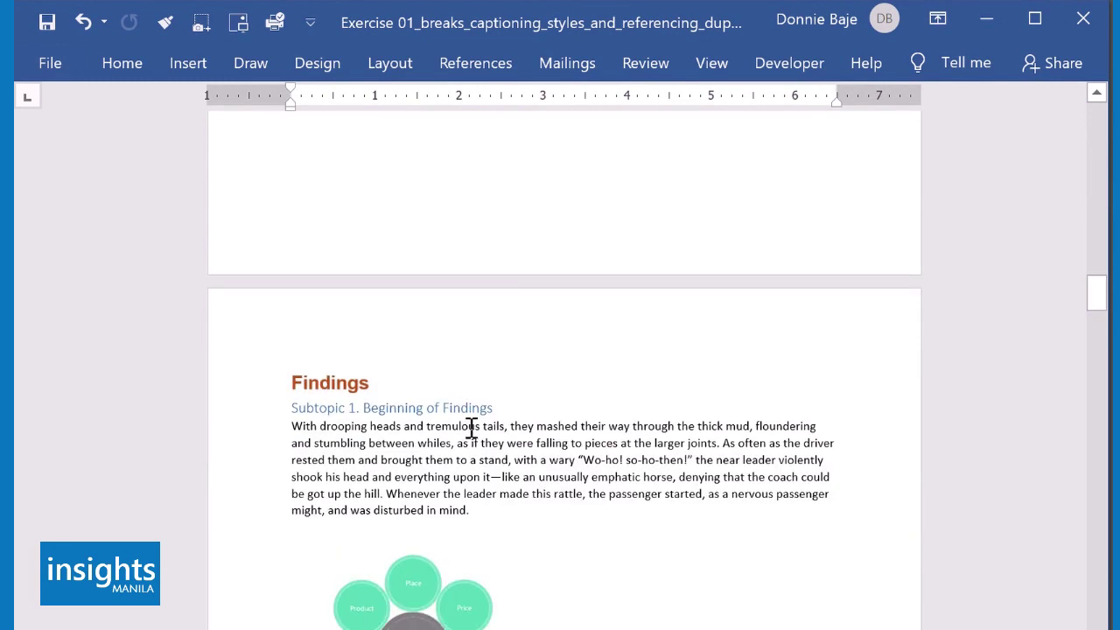
pyautogui.scroll(-2, 549, 430)
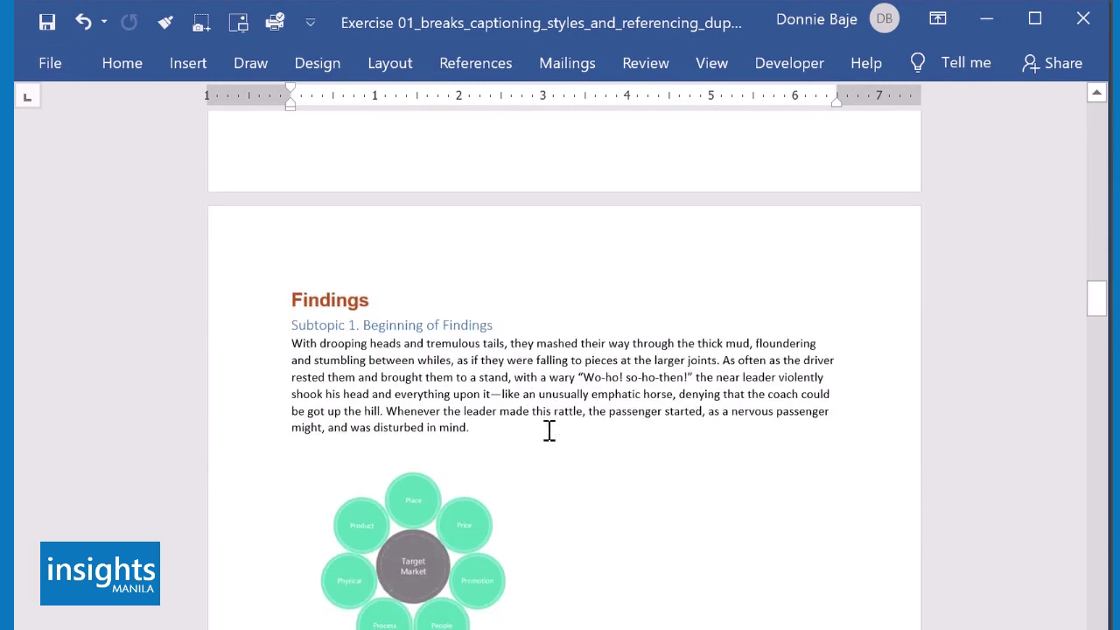
pyautogui.scroll(-1, 548, 431)
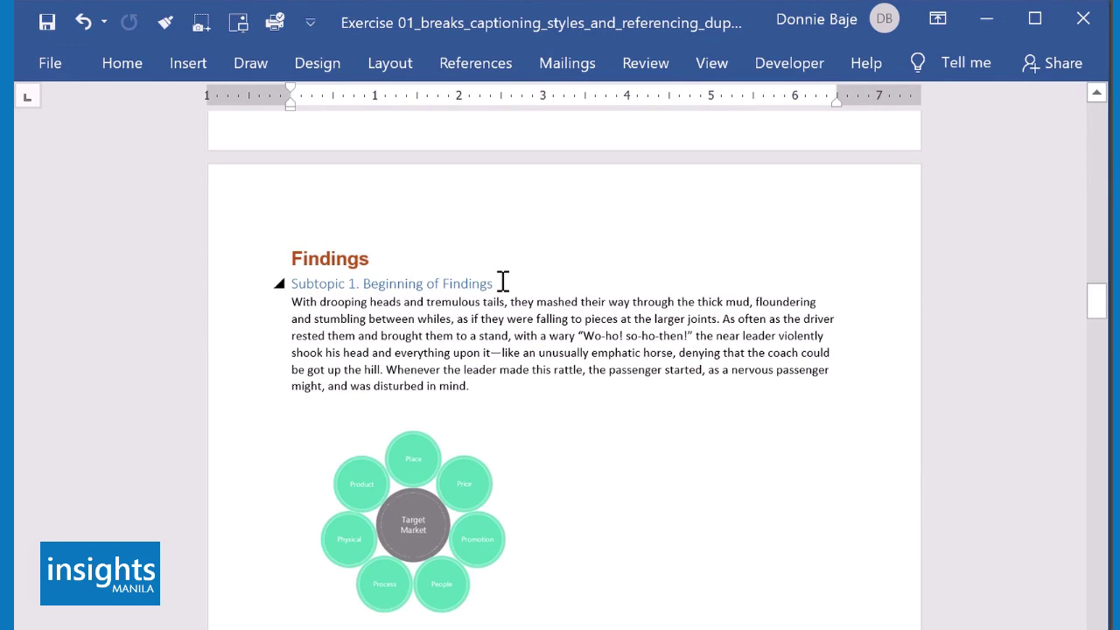
pyautogui.scroll(-17, 503, 282)
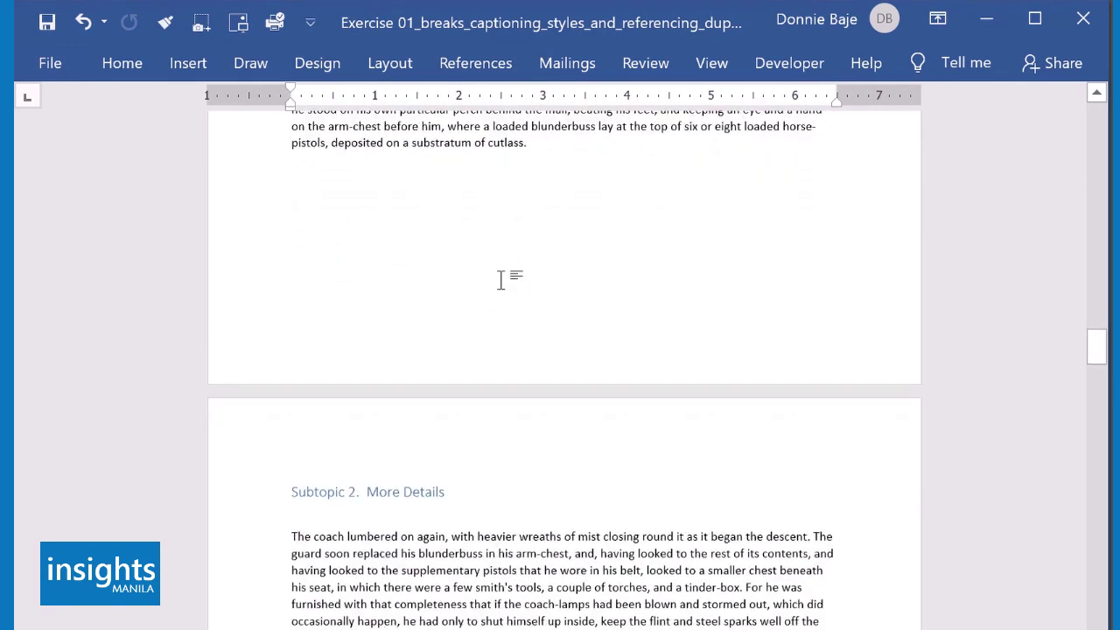
# From the Subtopic 2 heading, modify the Heading 2 style to bold Arial
pyautogui.scroll(-2, 501, 281)
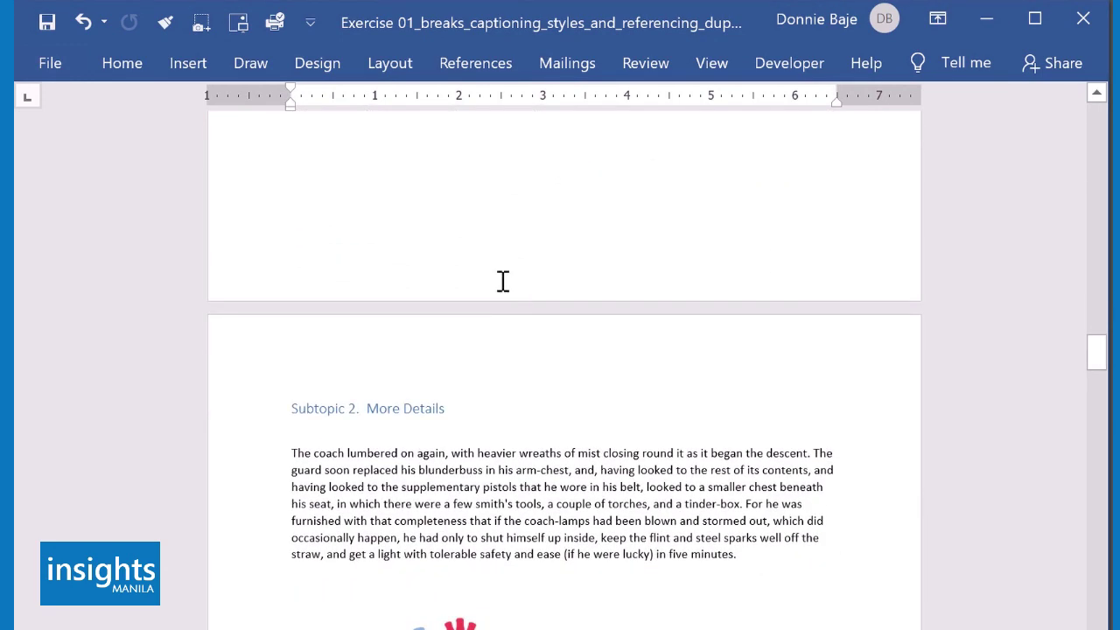
pyautogui.click(421, 408)
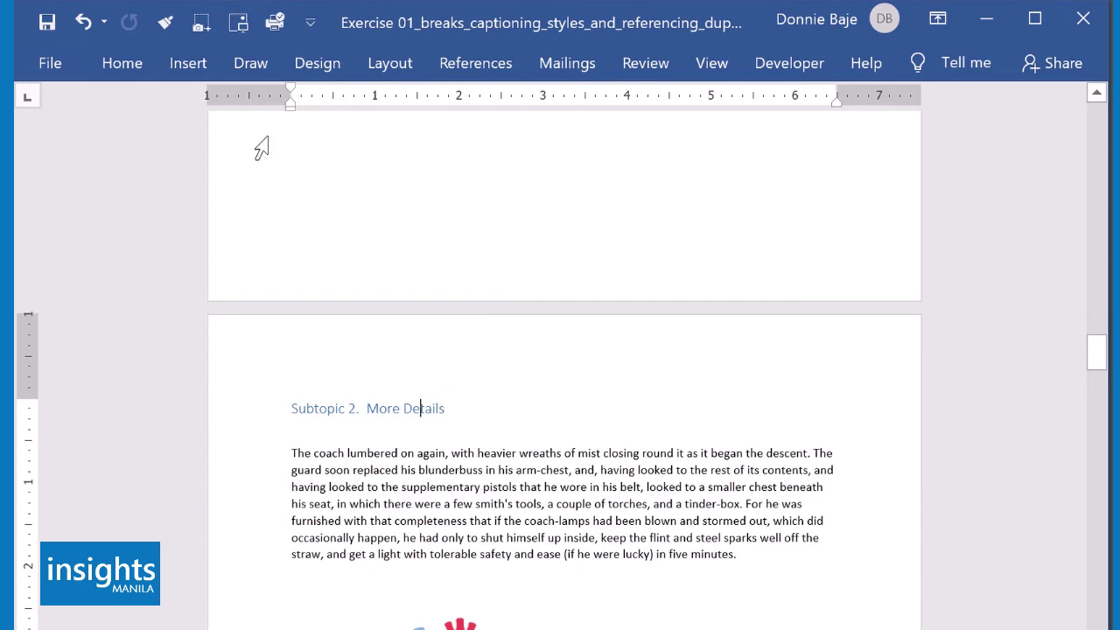
pyautogui.click(122, 67)
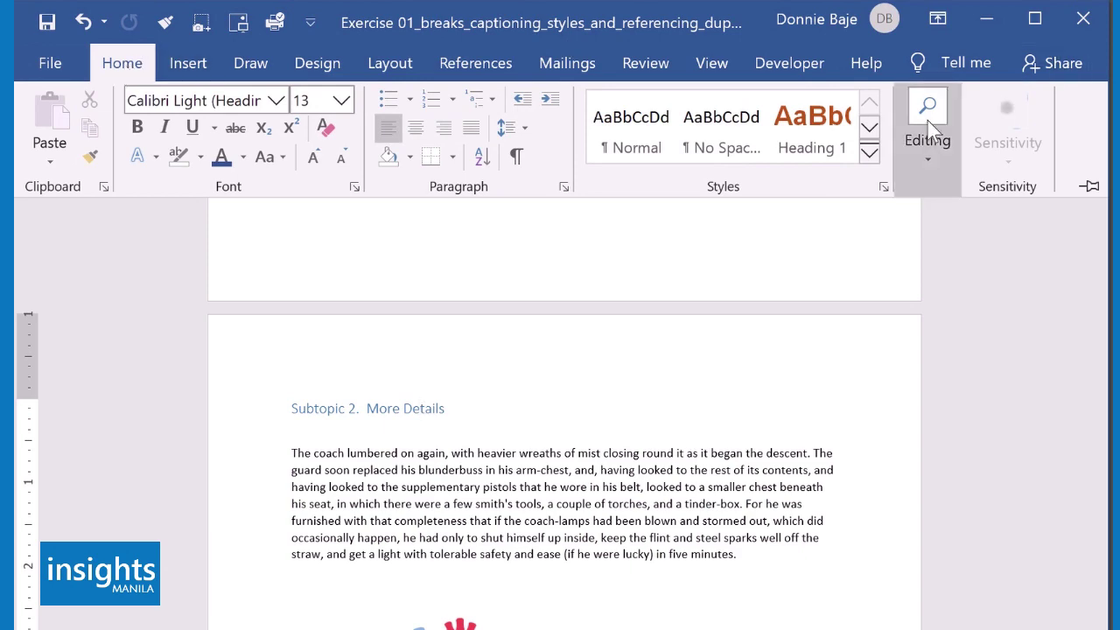
pyautogui.click(869, 128)
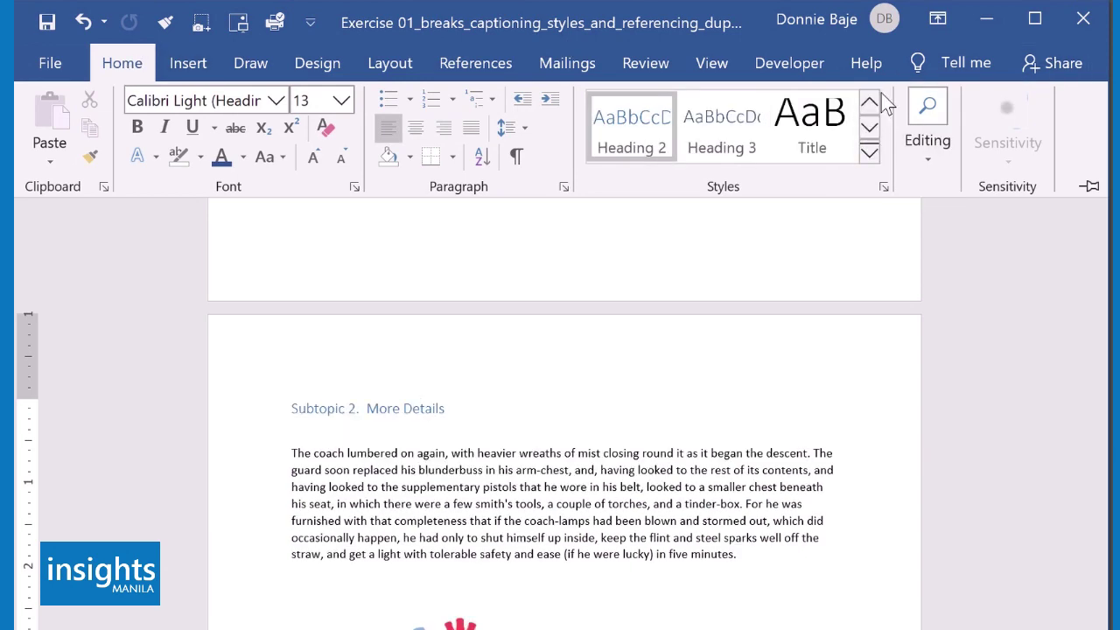
pyautogui.rightClick(656, 124)
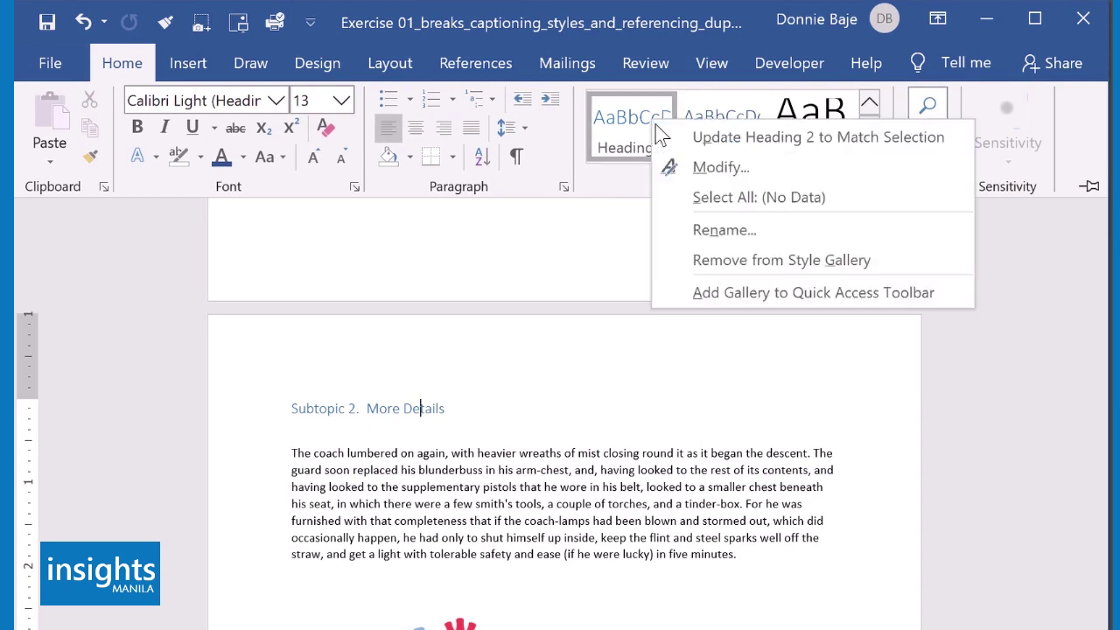
pyautogui.click(692, 169)
pyautogui.moveTo(368, 0); pyautogui.dragTo(366, 14)
pyautogui.click(280, 251)
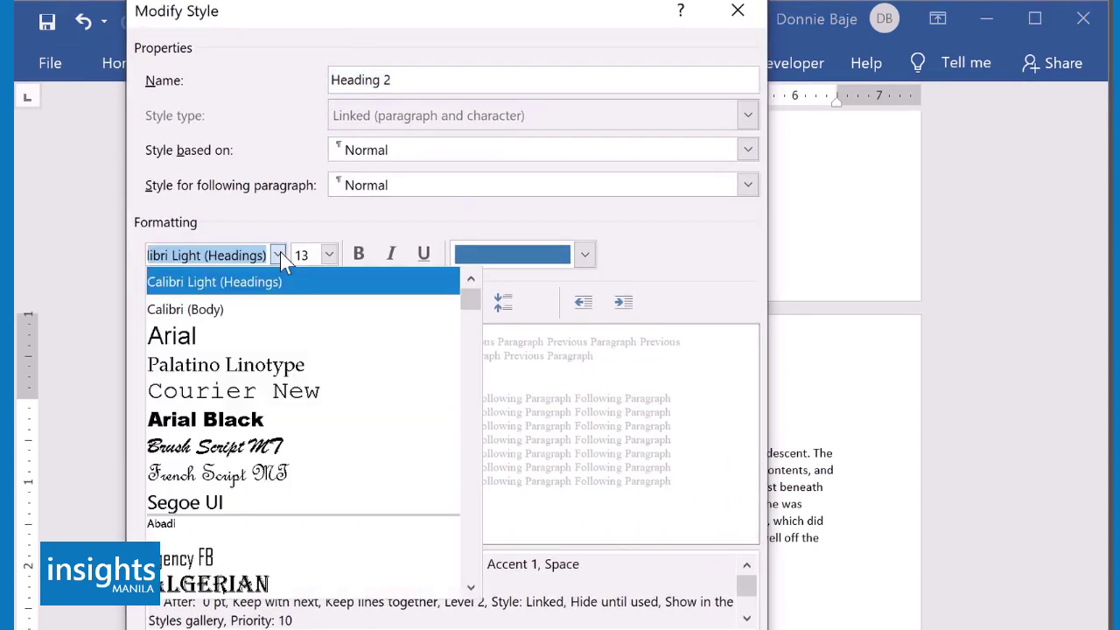
pyautogui.click(238, 347)
pyautogui.click(358, 255)
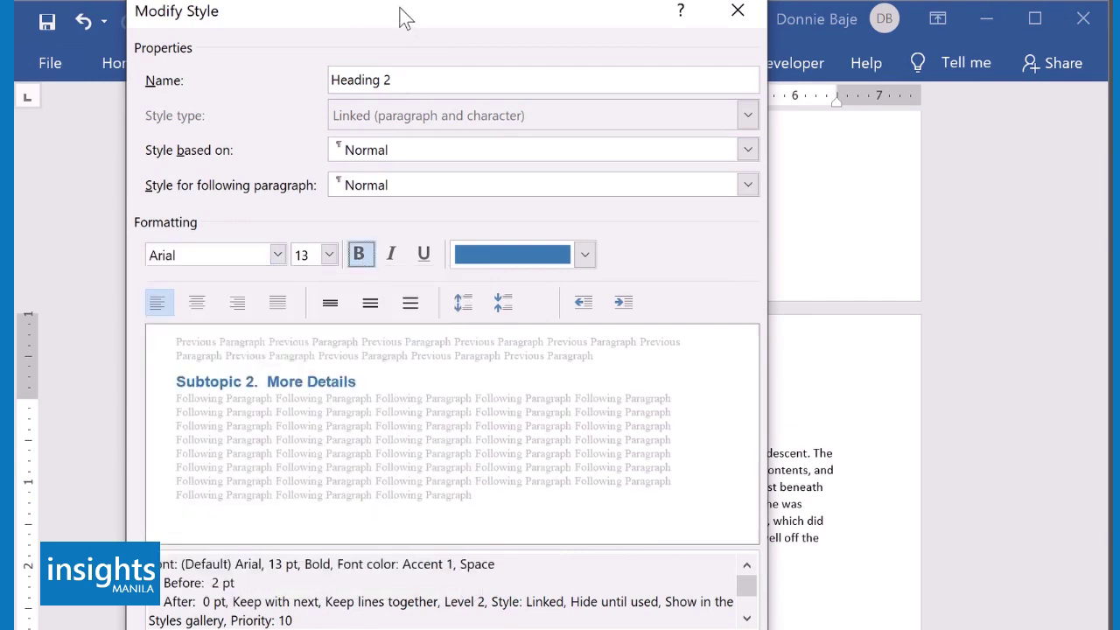
pyautogui.moveTo(404, 16); pyautogui.dragTo(403, 0)
pyautogui.click(642, 620)
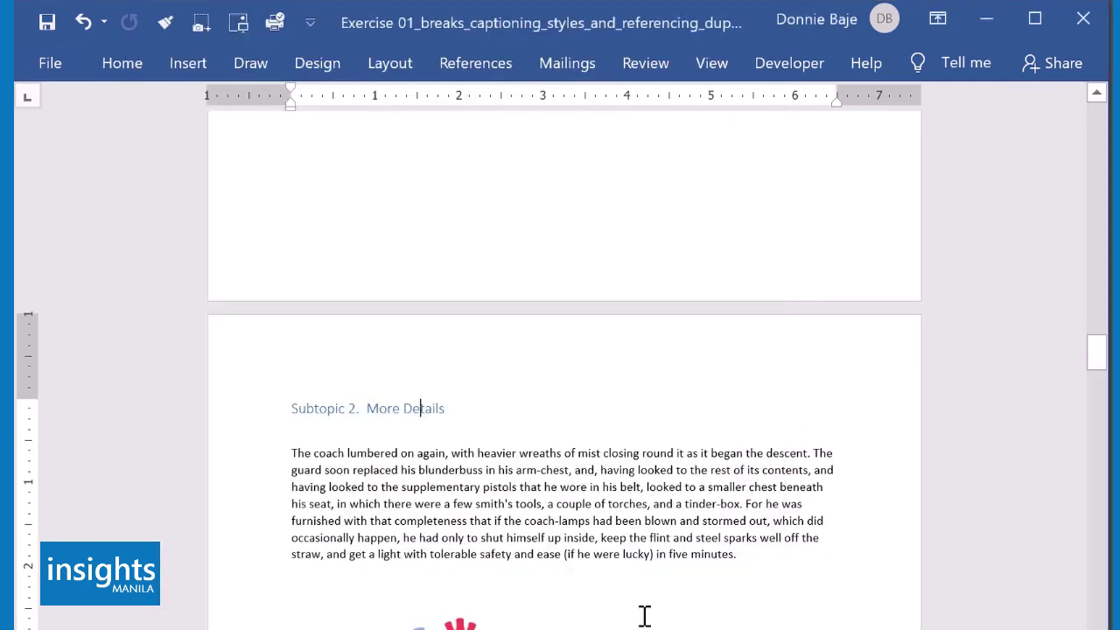
pyautogui.scroll(10, 735, 498)
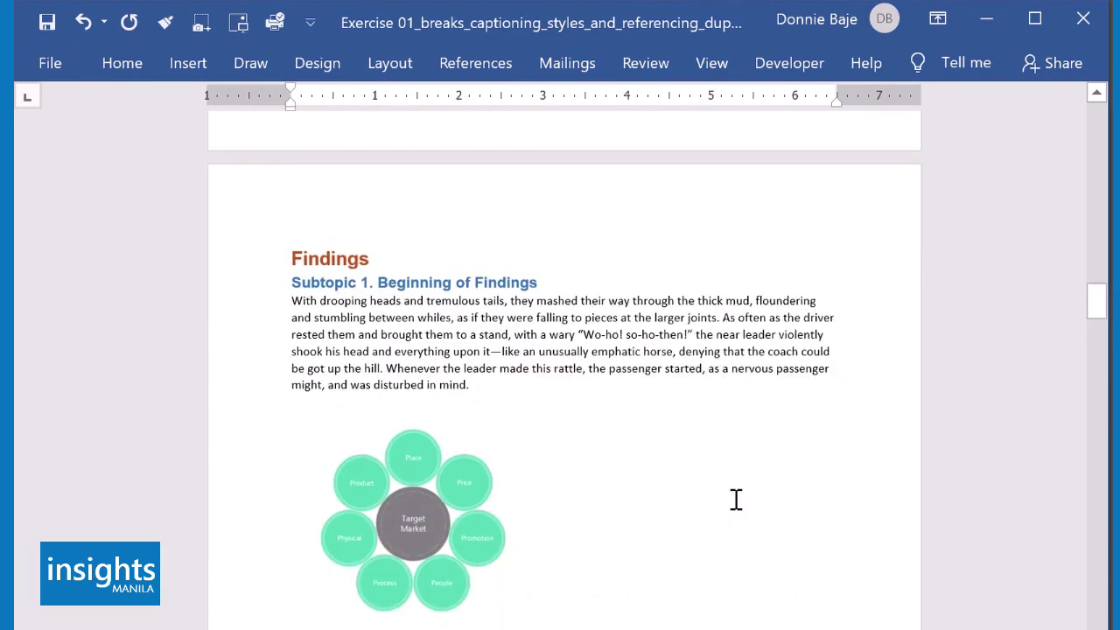
pyautogui.scroll(2, 732, 497)
pyautogui.scroll(-20, 728, 494)
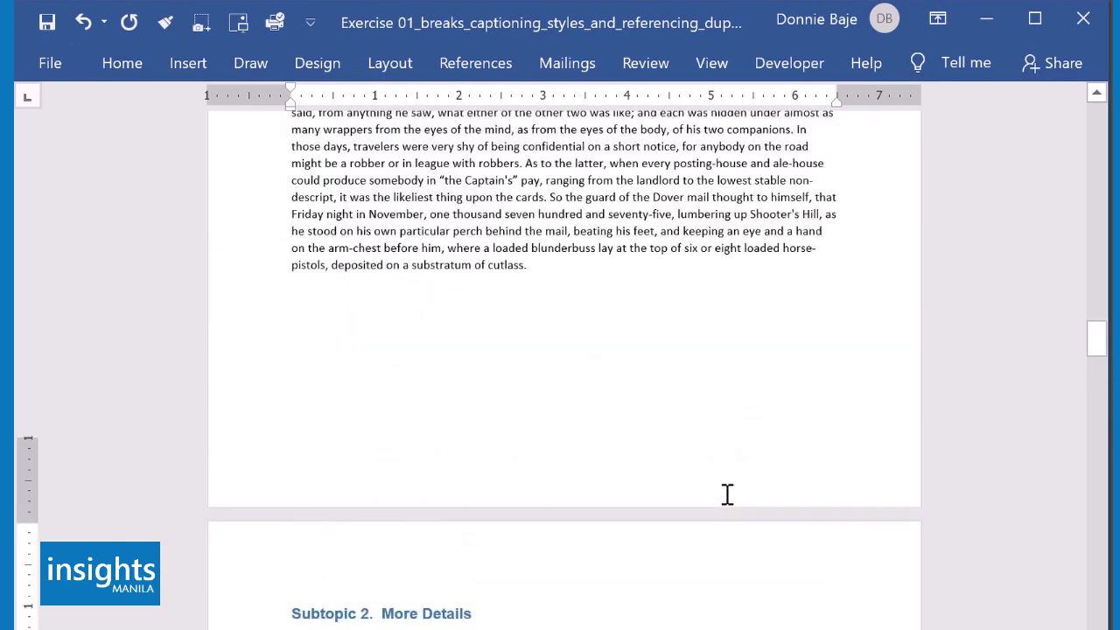
pyautogui.scroll(-15, 727, 494)
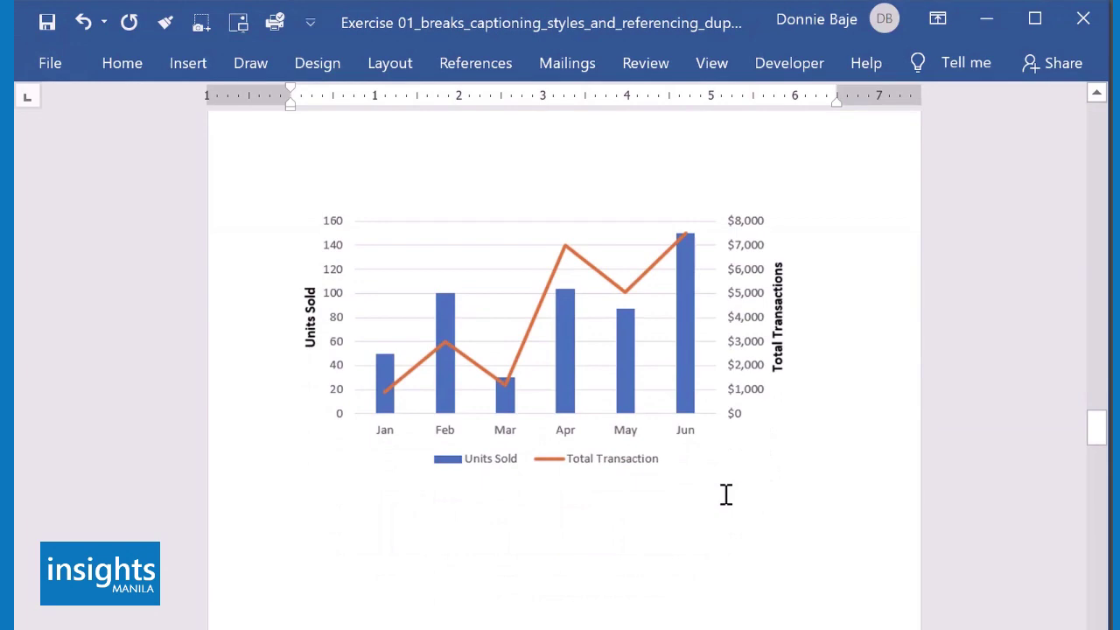
pyautogui.scroll(-15, 727, 495)
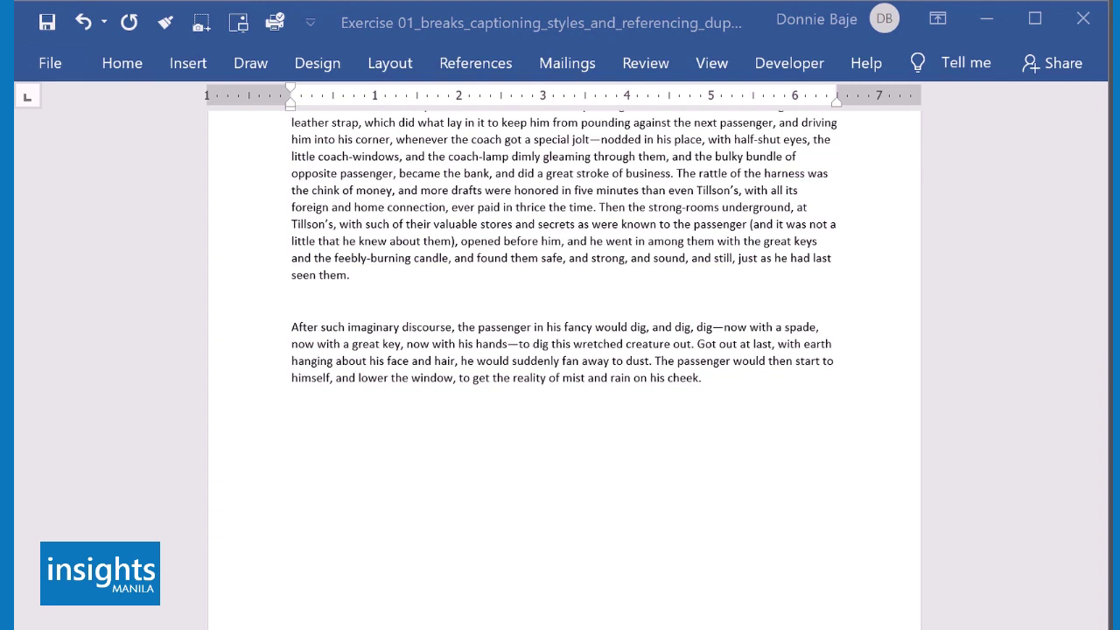
pyautogui.click(576, 191)
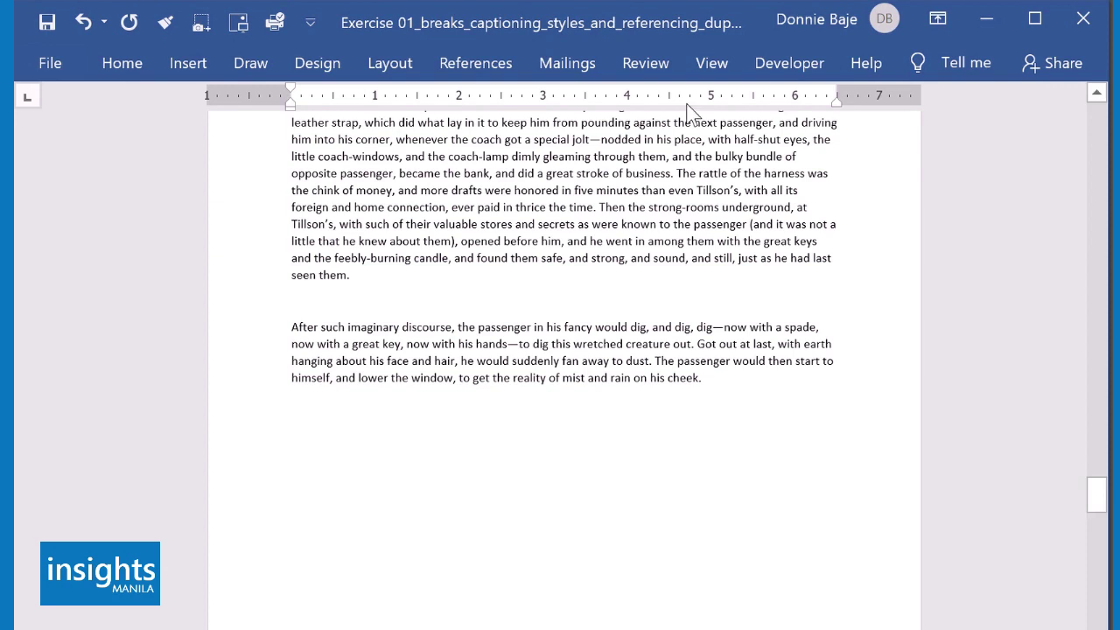
# Tick Navigation Pane under the View tab's Show options to list the headings
pyautogui.click(704, 66)
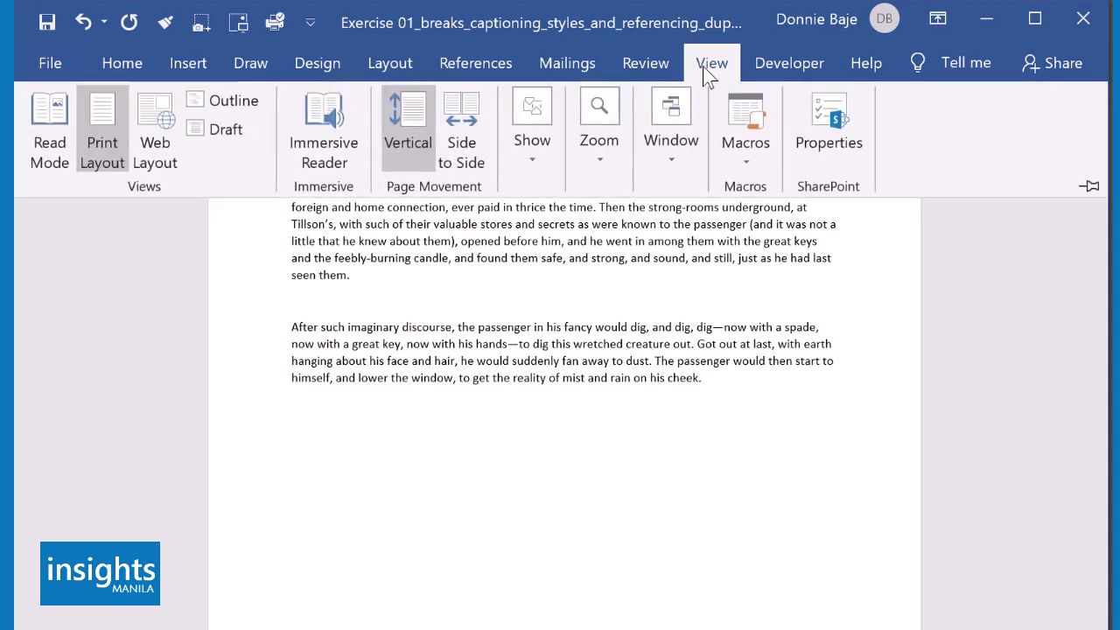
pyautogui.click(540, 171)
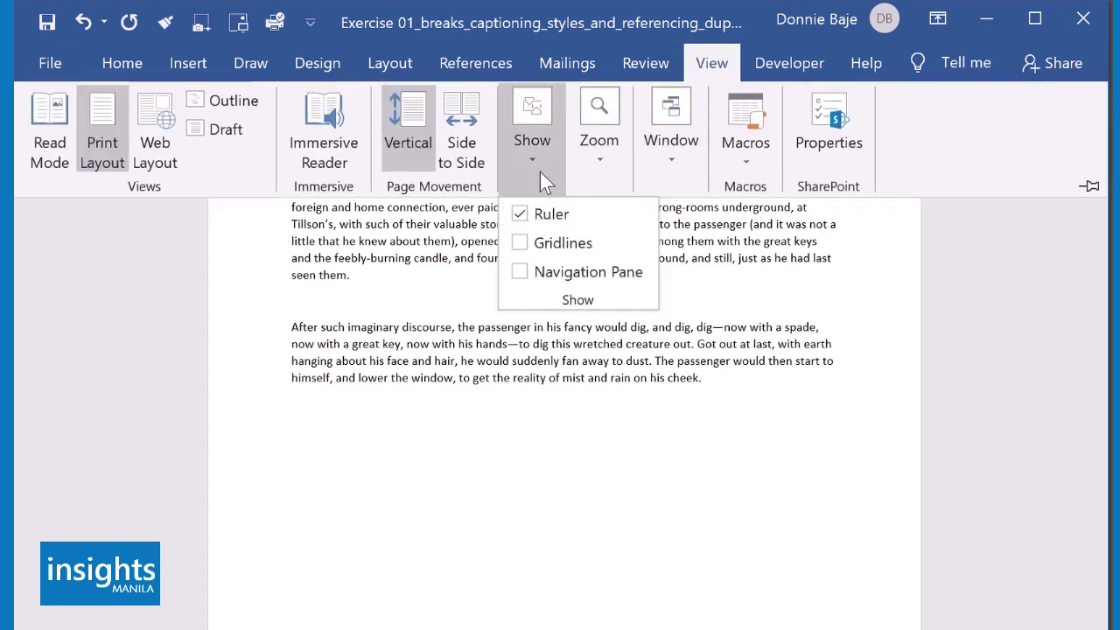
pyautogui.click(521, 272)
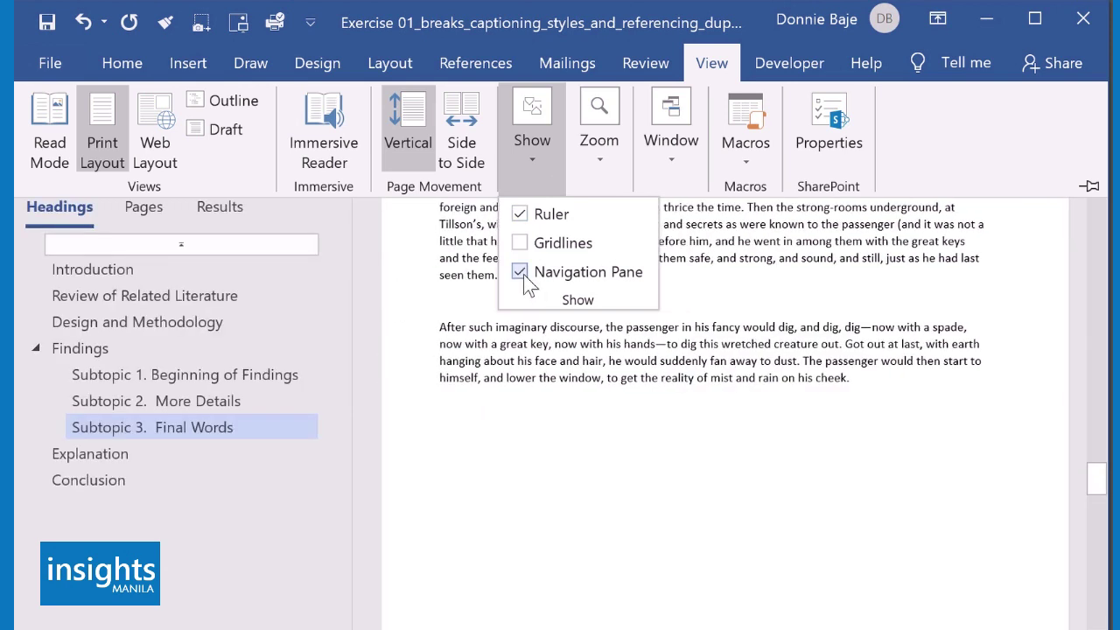
pyautogui.click(775, 335)
pyautogui.scroll(4, 791, 281)
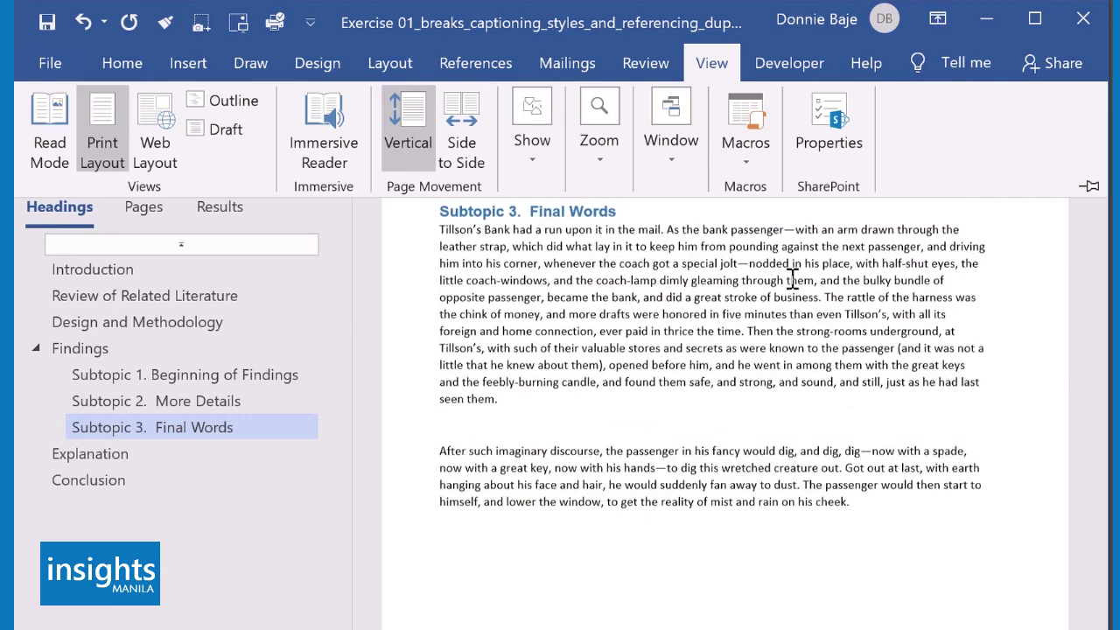
pyautogui.scroll(3, 790, 281)
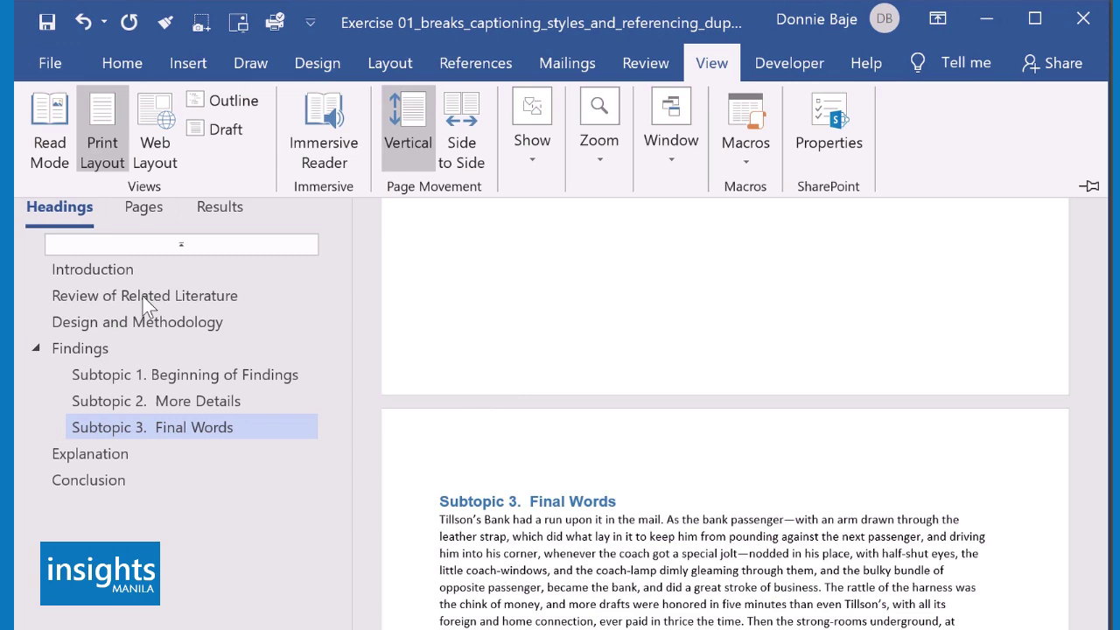
# Collapse the ribbon and jump through Design and Methodology and Subtopics 1, 2 and 3 in the Navigation pane
pyautogui.hotkey('ctrl', 'F1')
pyautogui.scroll(5, 726, 410)
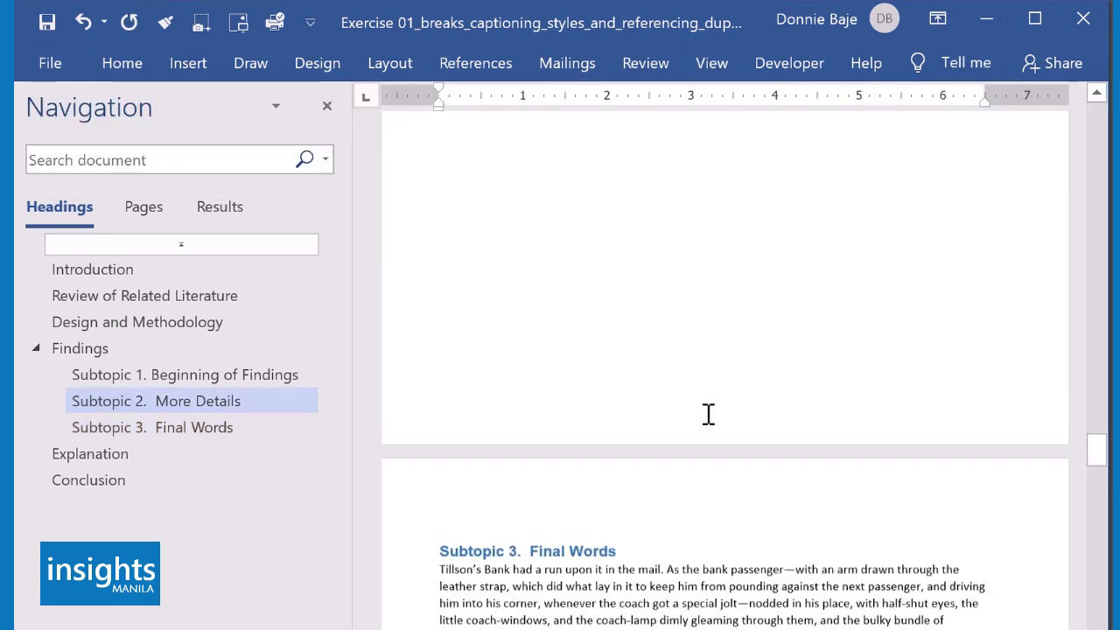
pyautogui.scroll(5, 709, 414)
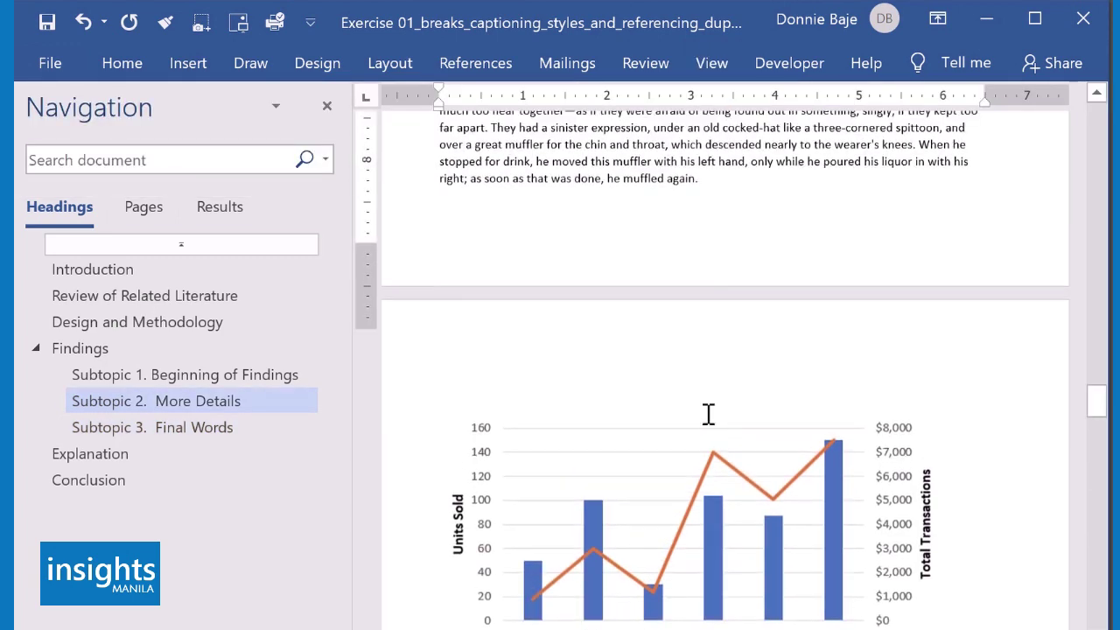
pyautogui.scroll(5, 709, 414)
pyautogui.scroll(5, 709, 414)
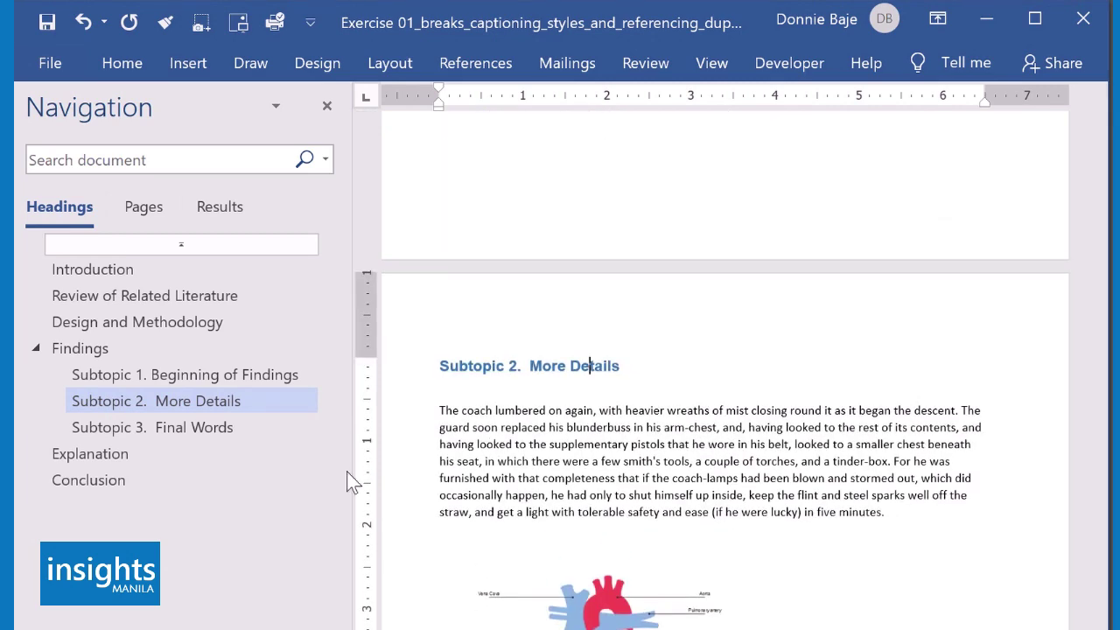
pyautogui.click(178, 323)
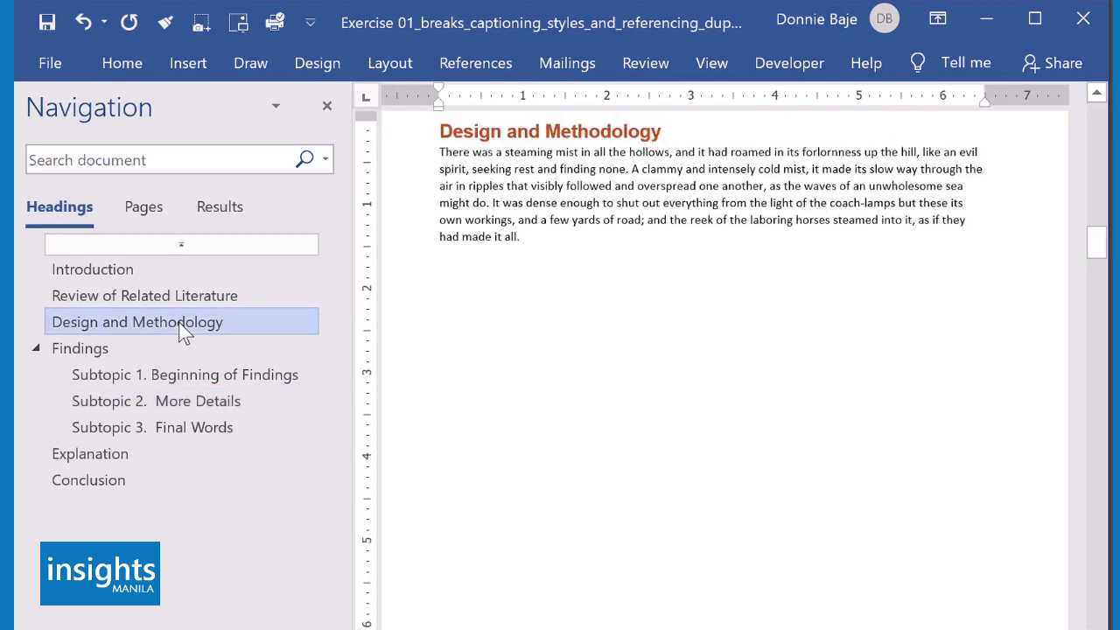
pyautogui.click(167, 377)
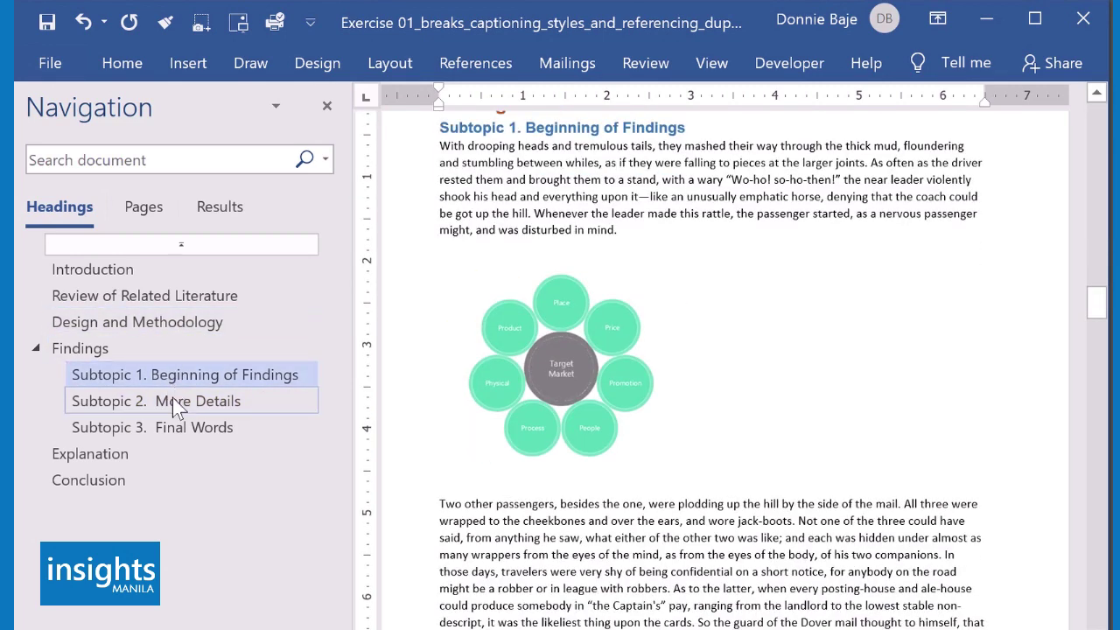
pyautogui.click(172, 403)
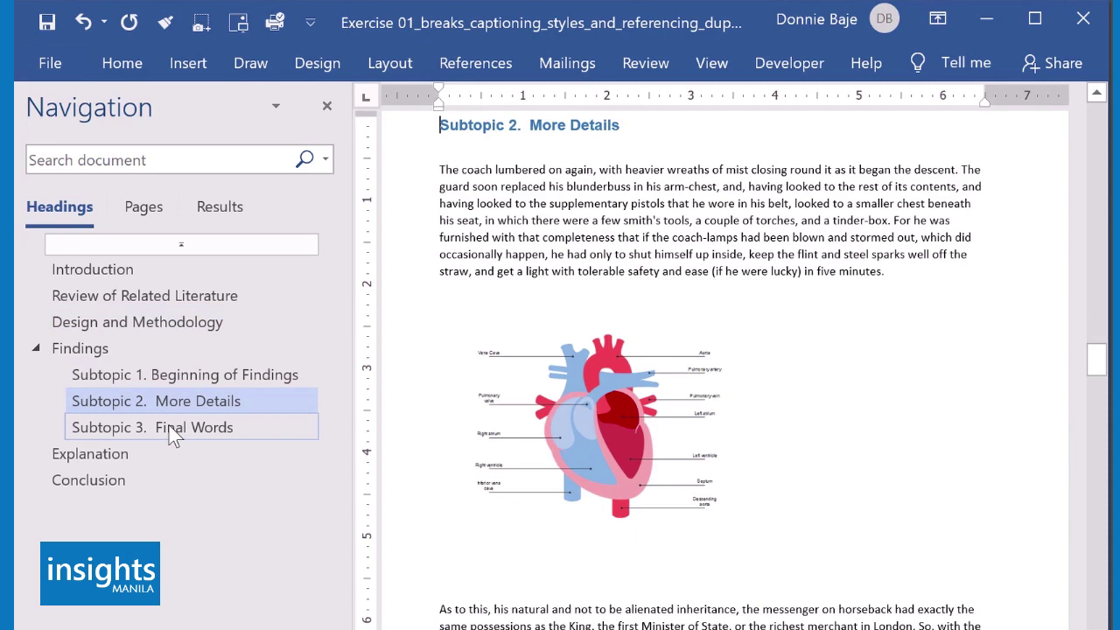
pyautogui.click(173, 429)
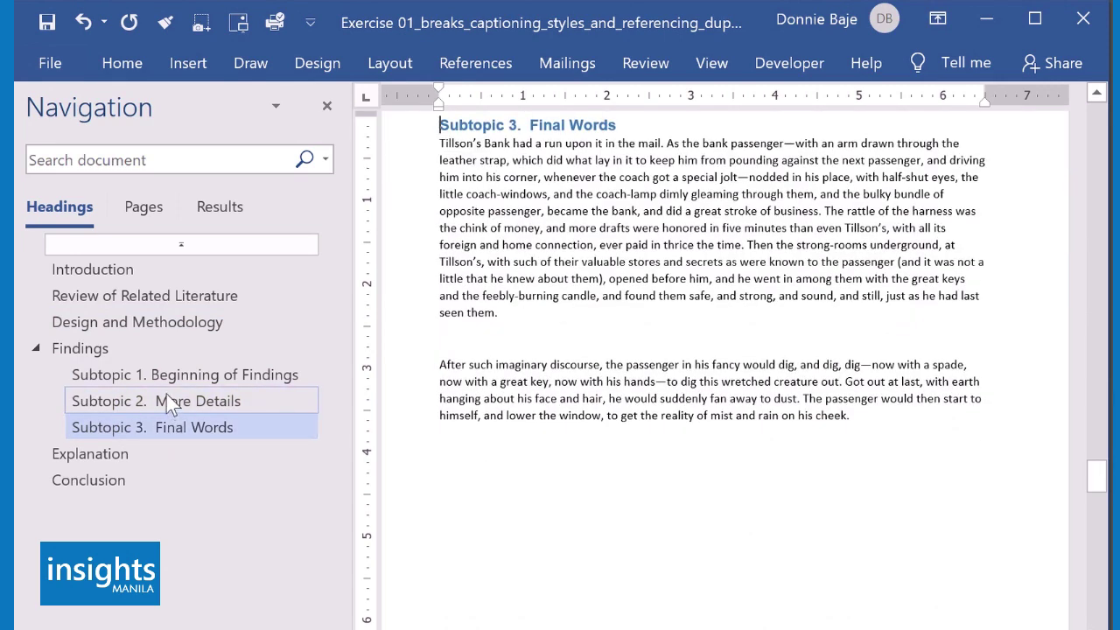
# Revisit Review of Related Literature, Design and Methodology and Subtopics 1–2, then return to the Introduction at the top
pyautogui.click(204, 299)
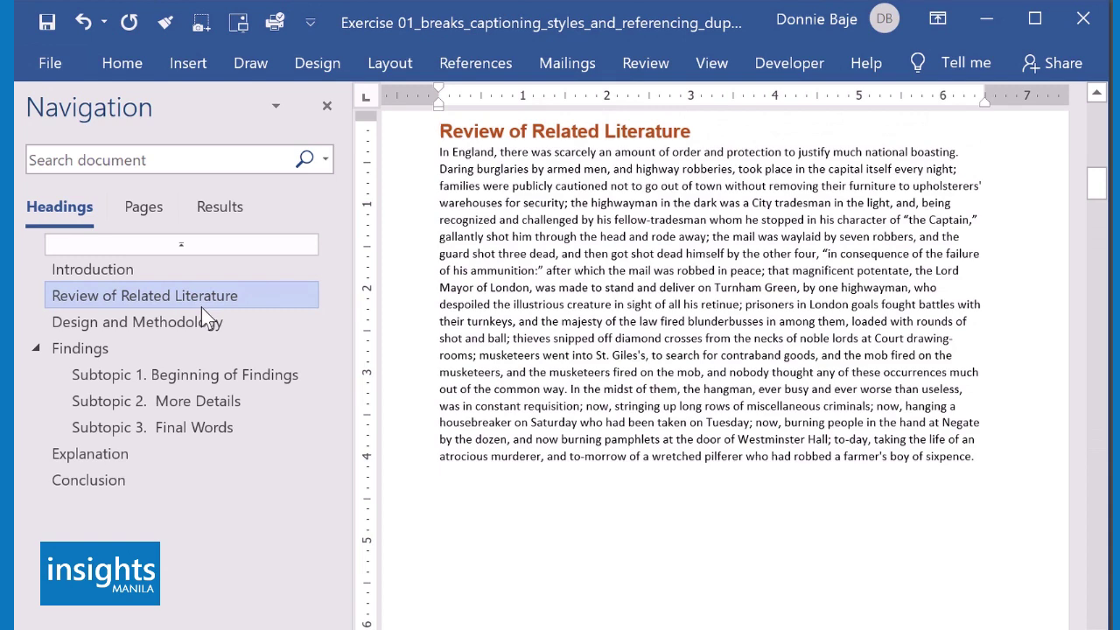
pyautogui.click(202, 325)
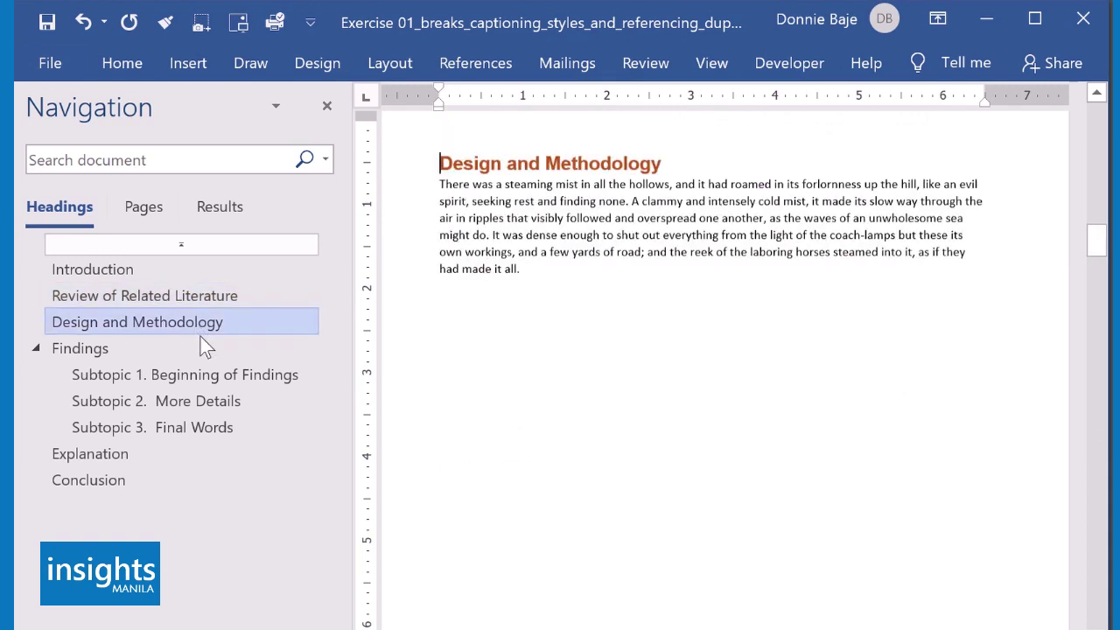
pyautogui.click(200, 375)
pyautogui.click(194, 399)
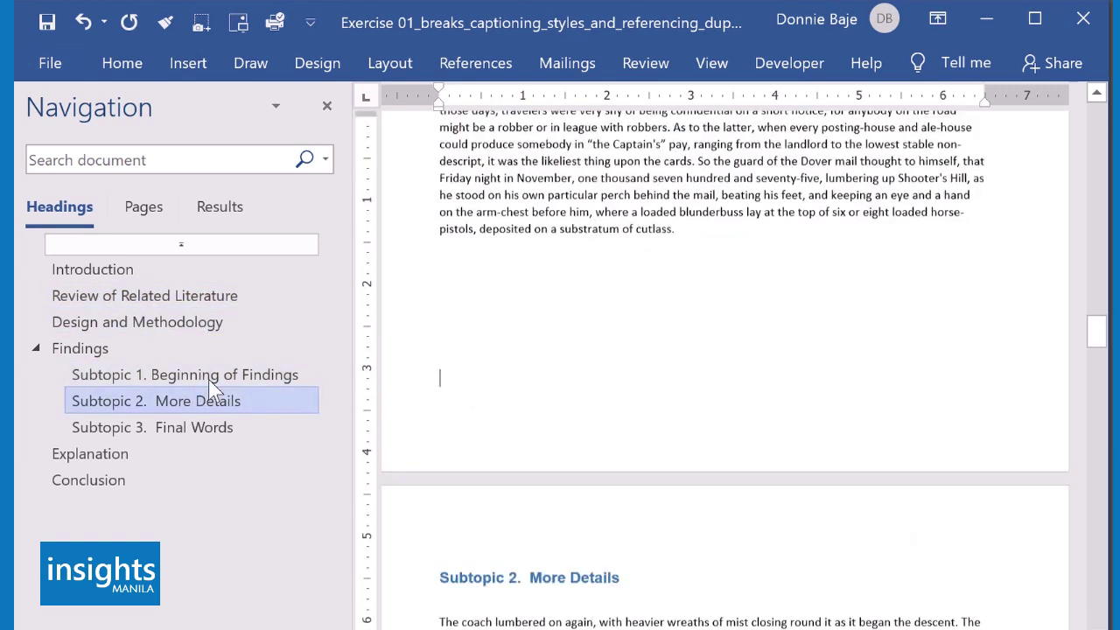
pyautogui.click(219, 303)
pyautogui.click(215, 320)
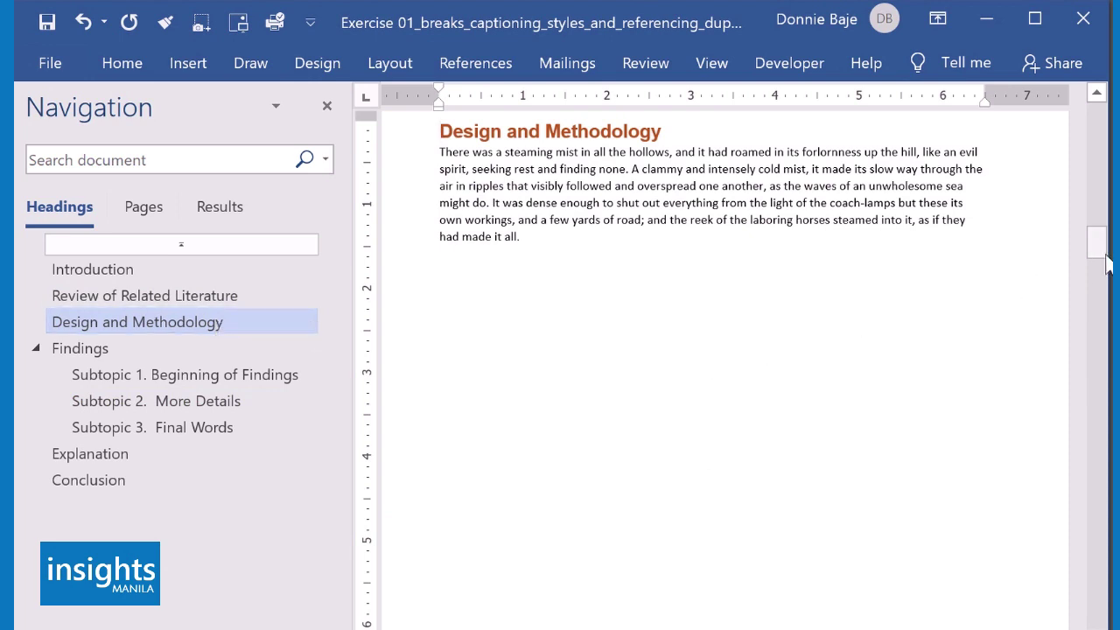
pyautogui.moveTo(1106, 256); pyautogui.dragTo(1105, 124)
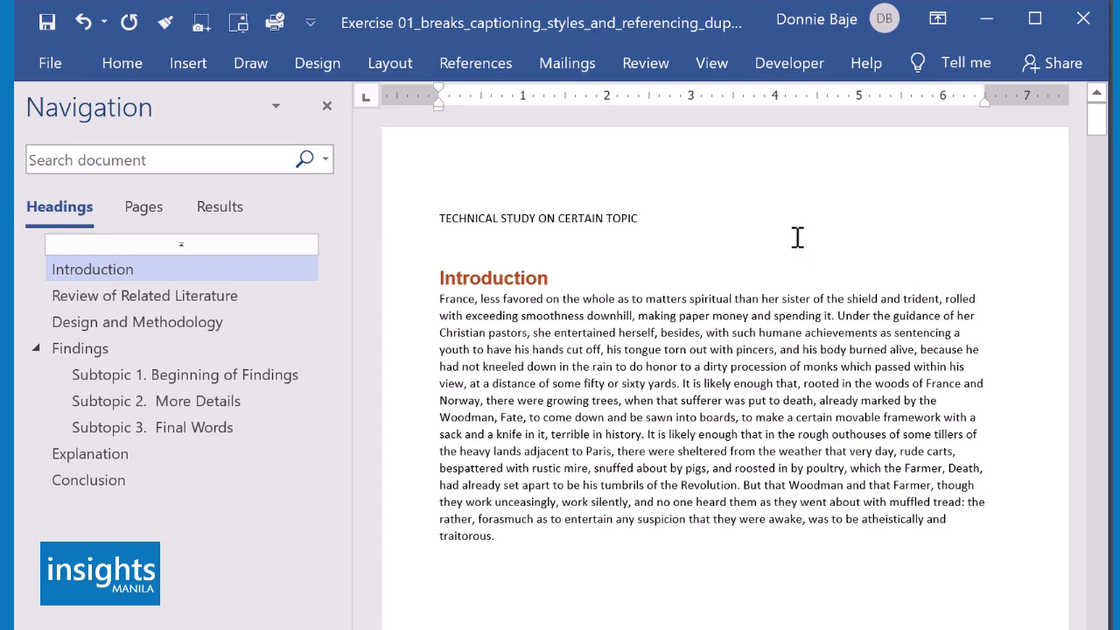
pyautogui.click(680, 219)
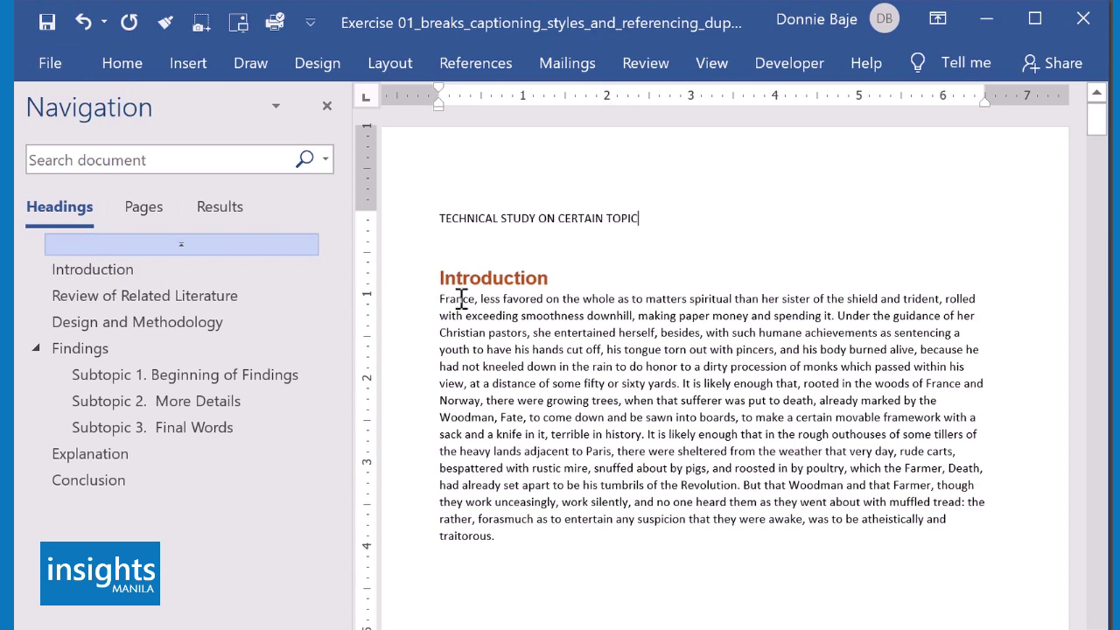
pyautogui.click(440, 274)
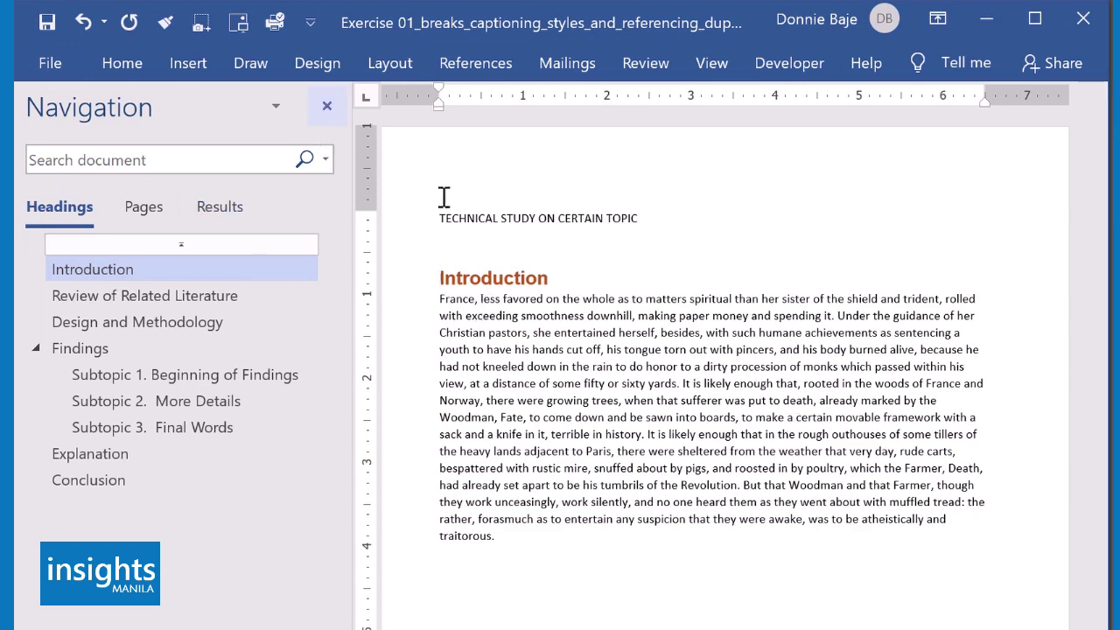
pyautogui.scroll(-1, 443, 195)
pyautogui.scroll(-1, 438, 280)
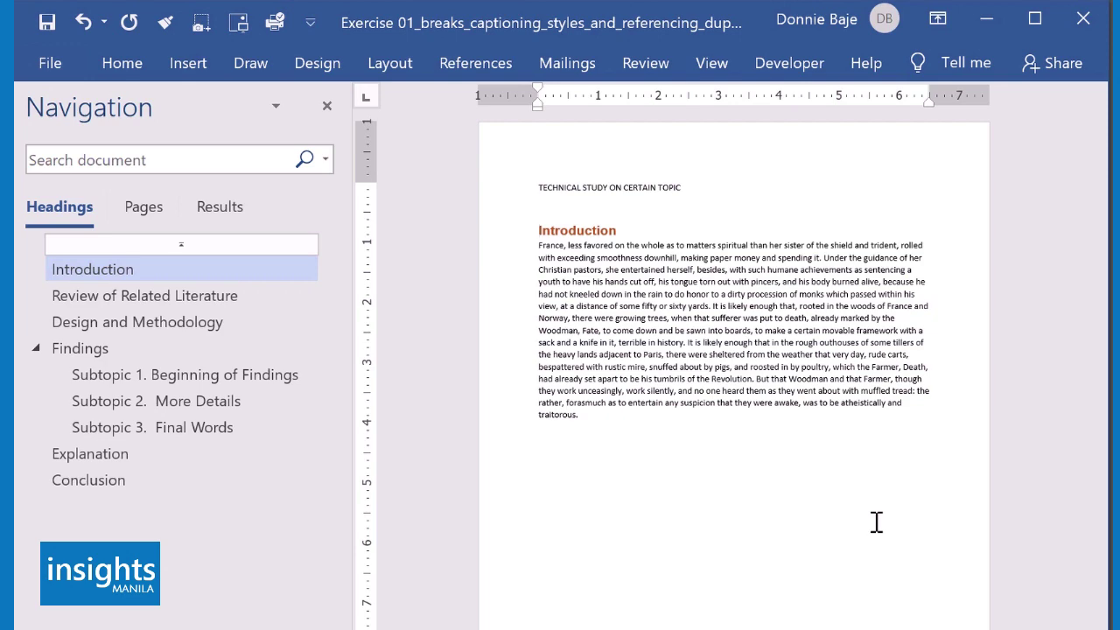
# Insert a page break before Introduction so page 1 holds only the title and a blank line
pyautogui.keyDown('ctrl'); pyautogui.scroll(-2, 889, 601); pyautogui.keyUp('ctrl')
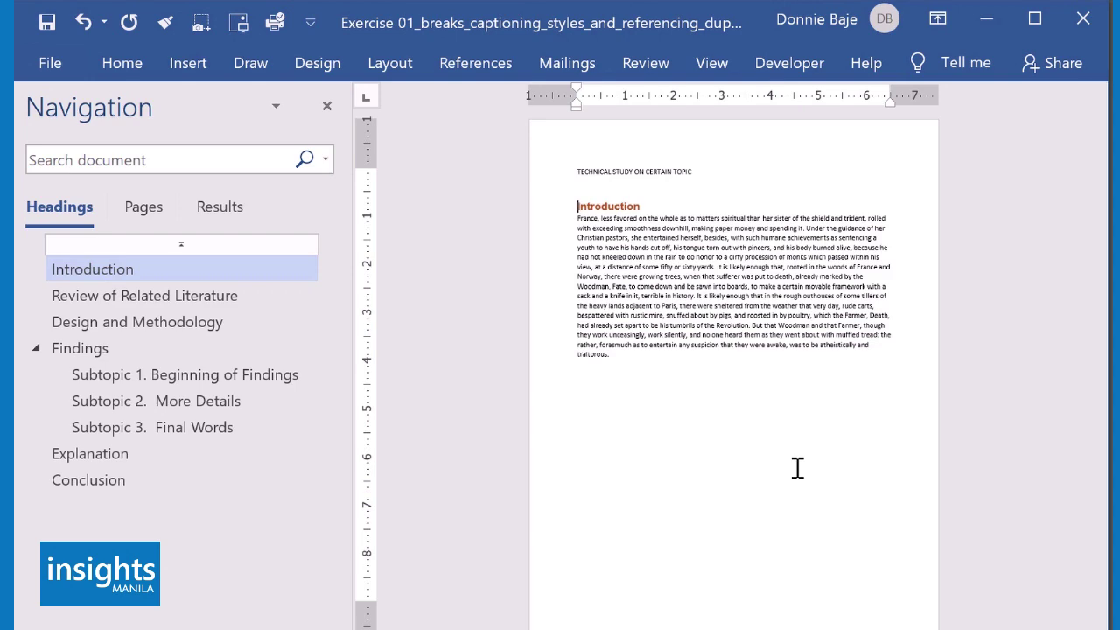
pyautogui.keyDown('ctrl'); pyautogui.scroll(-2, 954, 623); pyautogui.keyUp('ctrl')
pyautogui.keyDown('ctrl'); pyautogui.scroll(-1, 734, 368); pyautogui.keyUp('ctrl')
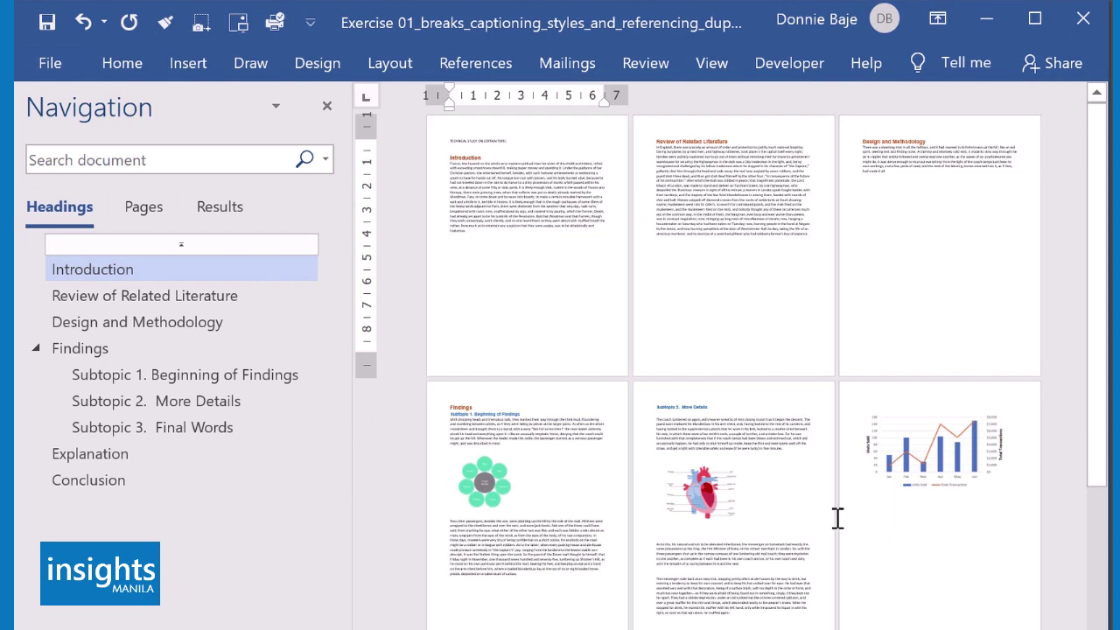
pyautogui.hotkey('ctrl', 'Return')
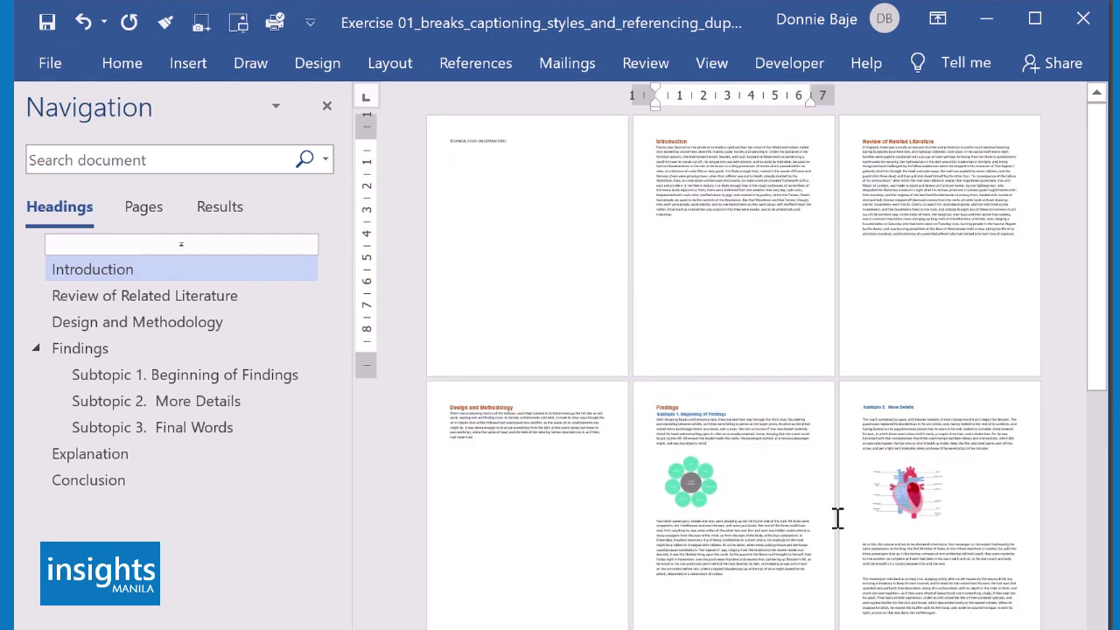
pyautogui.click(467, 164)
pyautogui.keyDown('ctrl'); pyautogui.scroll(5, 935, 575); pyautogui.keyUp('ctrl')
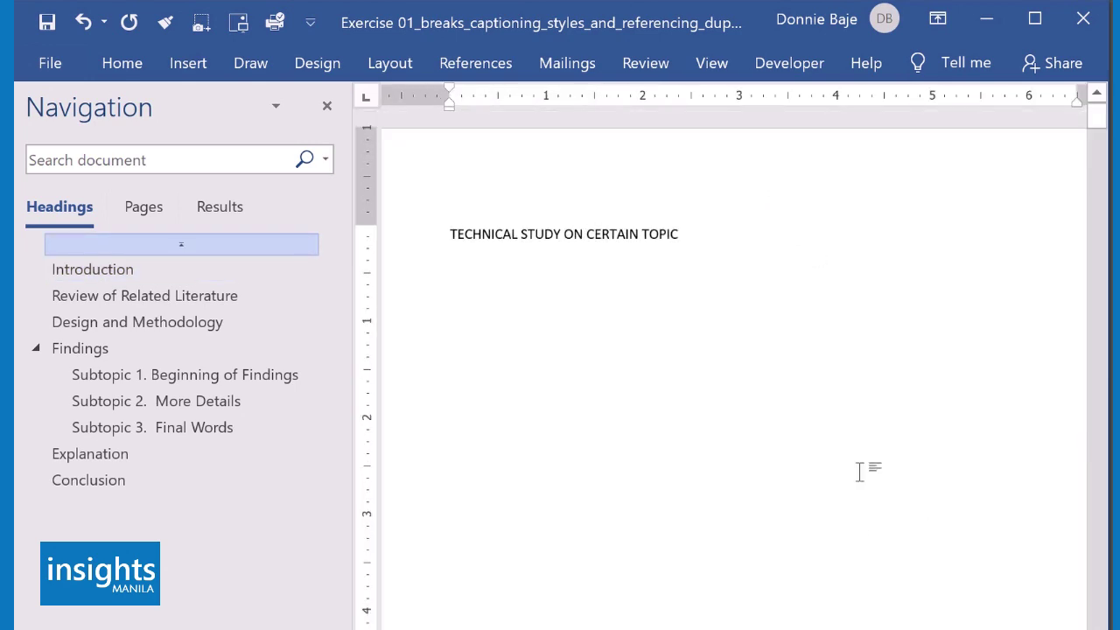
pyautogui.keyDown('ctrl'); pyautogui.scroll(-1, 884, 617); pyautogui.keyUp('ctrl')
pyautogui.keyDown('ctrl'); pyautogui.scroll(-1, 880, 560); pyautogui.keyUp('ctrl')
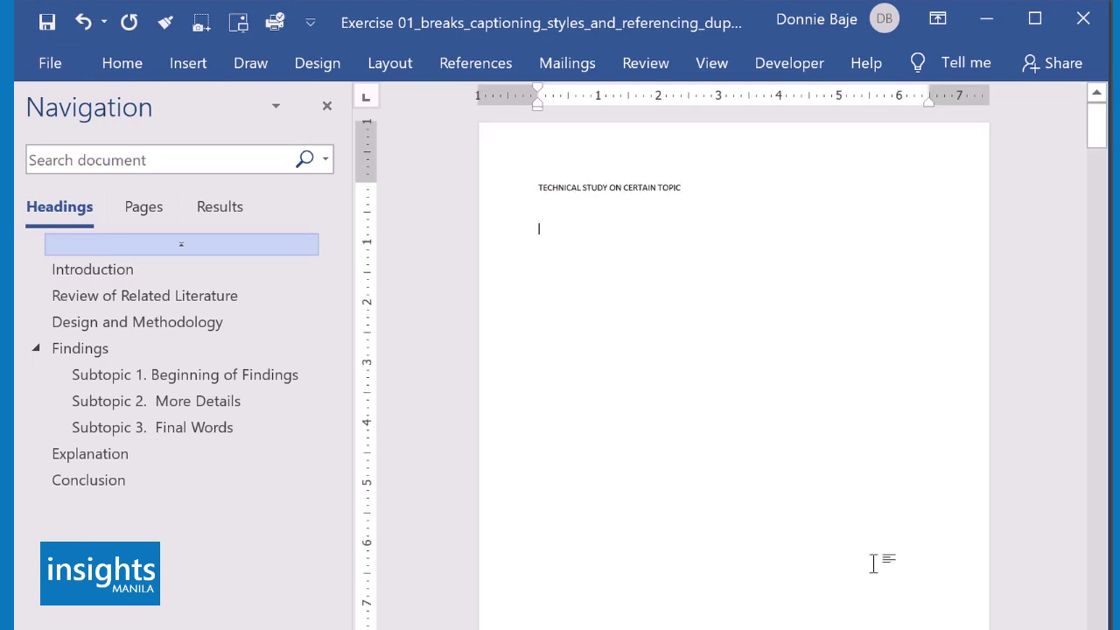
# Insert the Automatic Table 2 table of contents on page 1, listing headings on pages 2–10
pyautogui.click(492, 64)
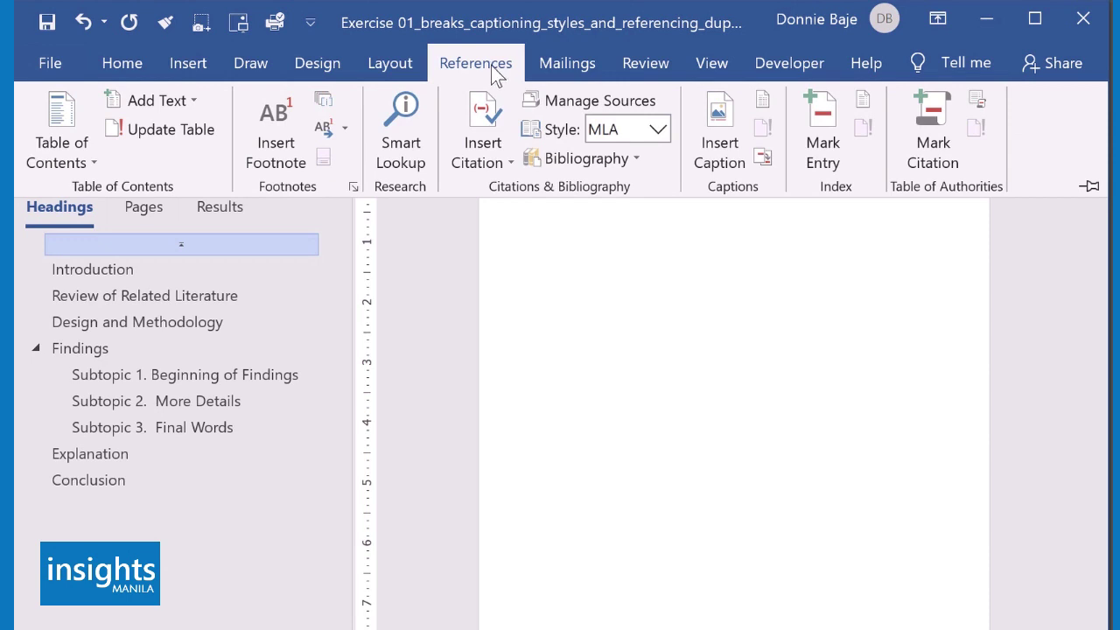
pyautogui.click(87, 150)
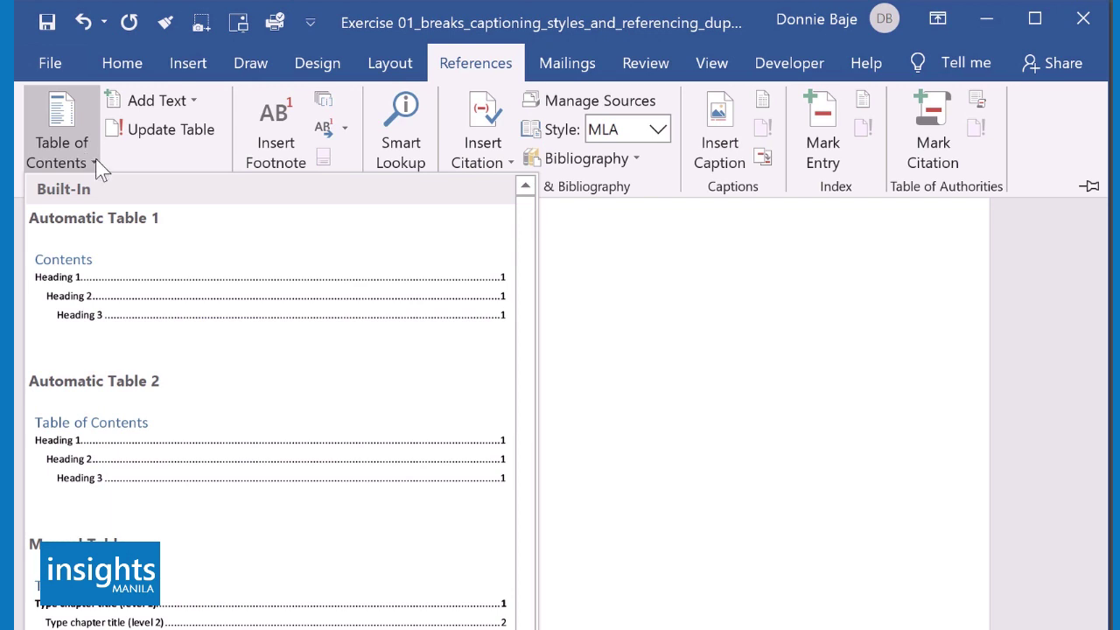
pyautogui.click(172, 464)
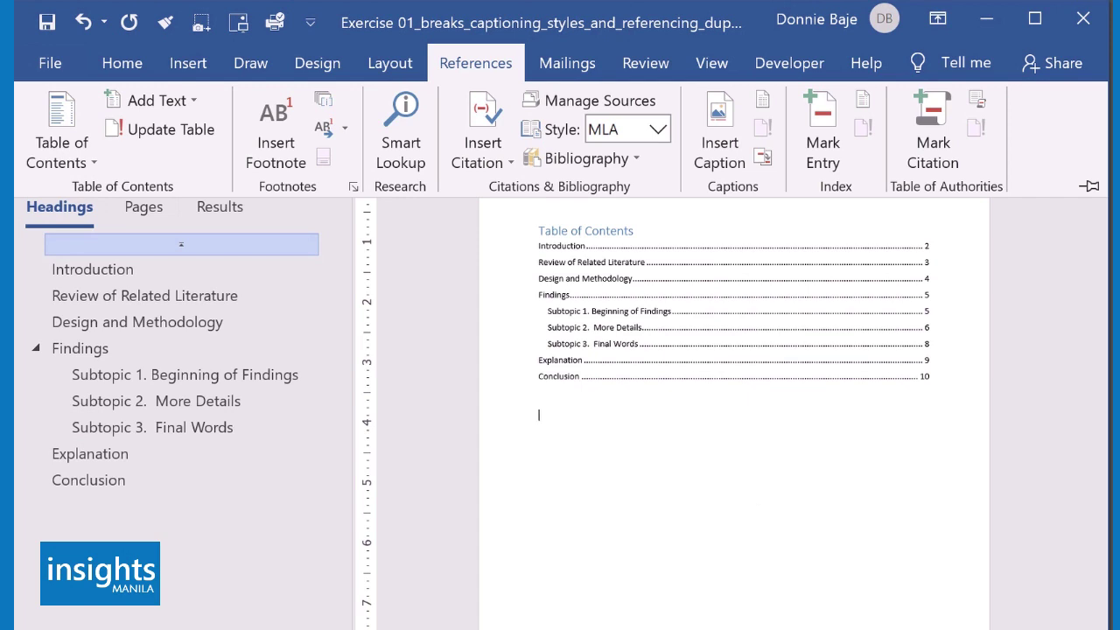
pyautogui.press('Escape')
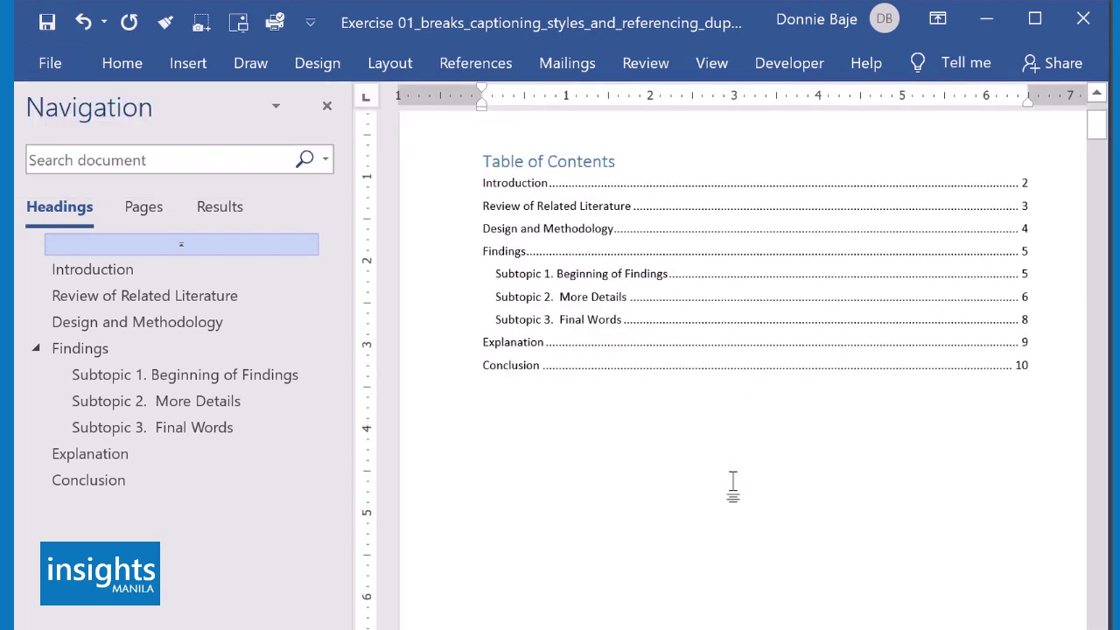
# Insert a page break before the Subtopic 1. Beginning of Findings heading, below Findings
pyautogui.scroll(2, 734, 487)
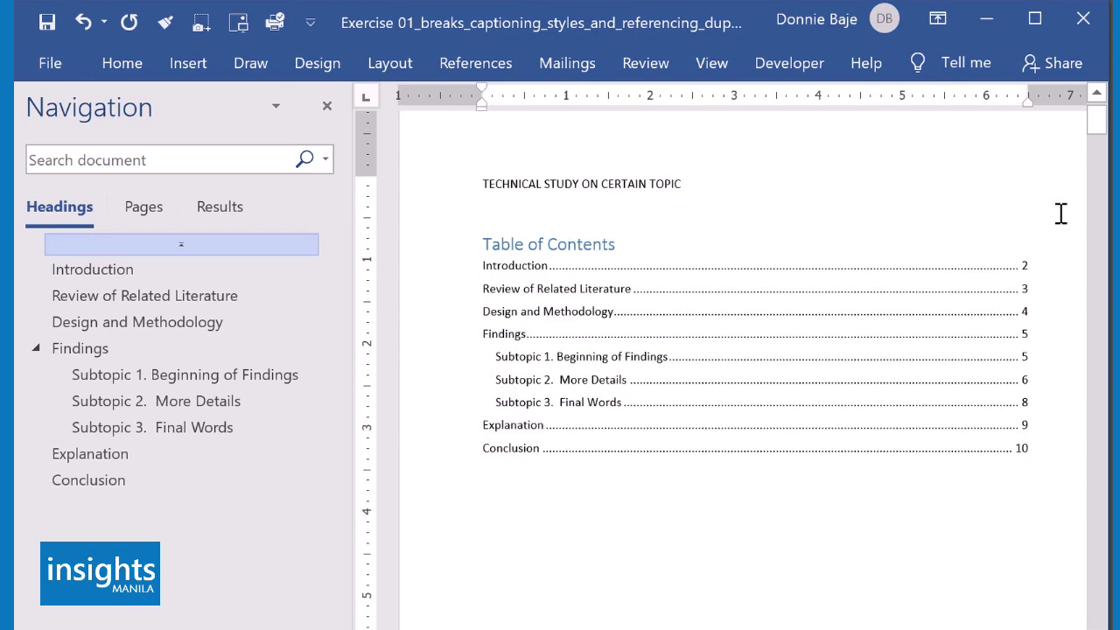
pyautogui.moveTo(1096, 118); pyautogui.dragTo(1095, 325)
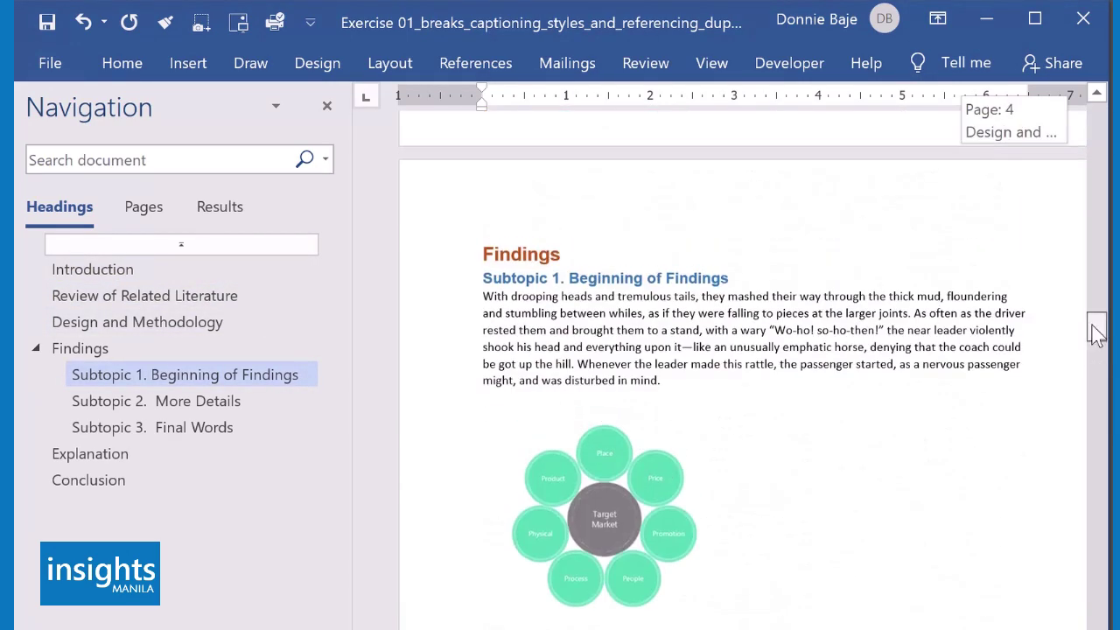
pyautogui.click(482, 279)
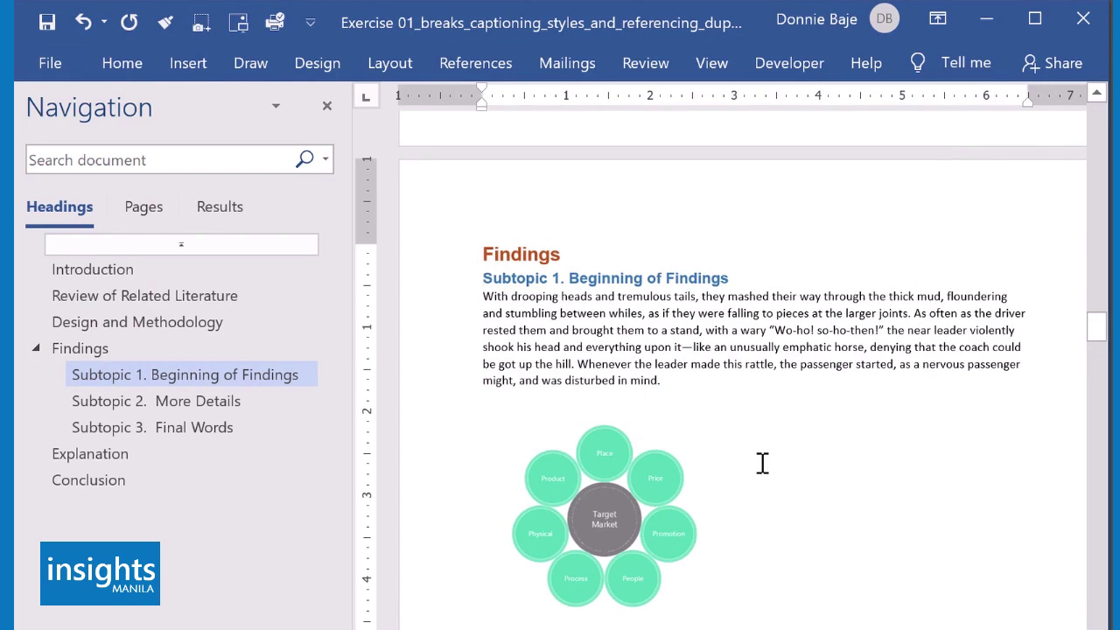
pyautogui.scroll(-3, 762, 463)
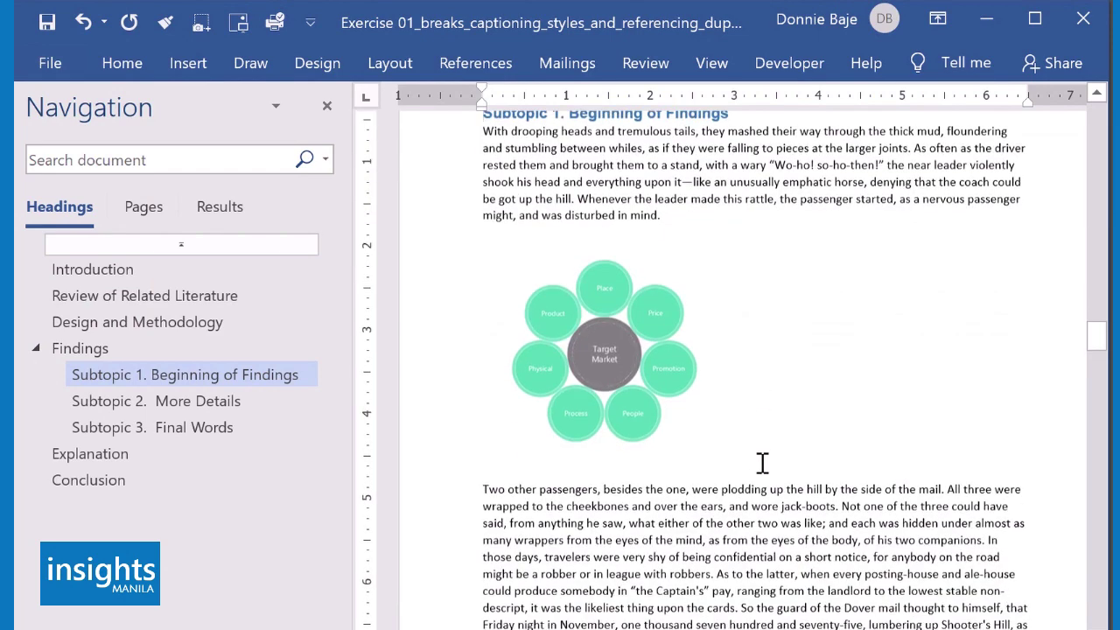
pyautogui.scroll(-6, 763, 463)
pyautogui.scroll(5, 763, 463)
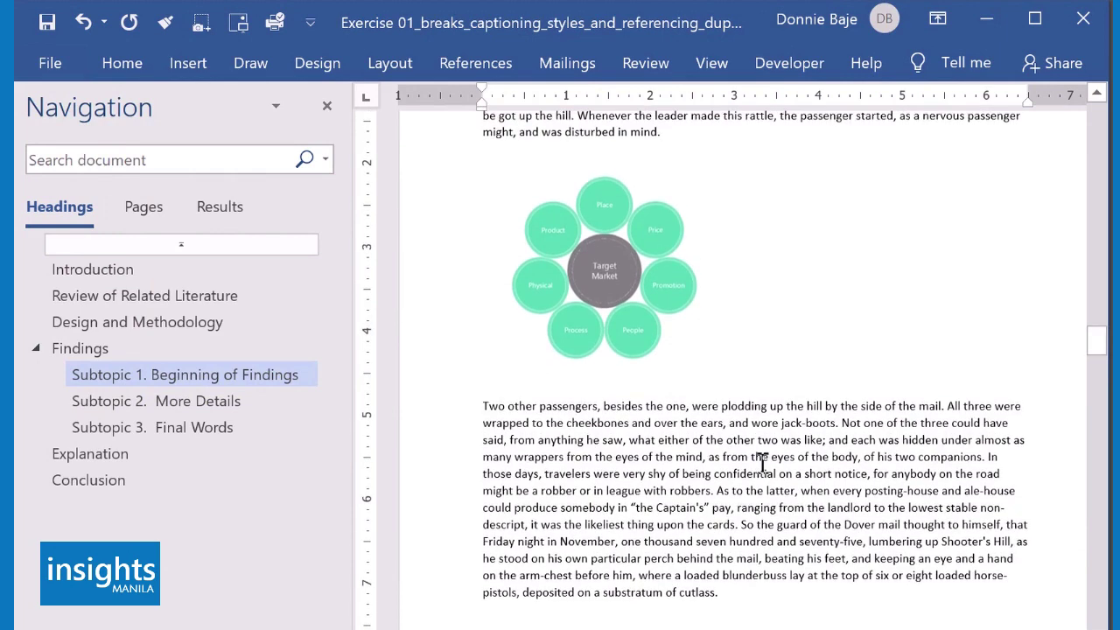
pyautogui.scroll(2, 762, 463)
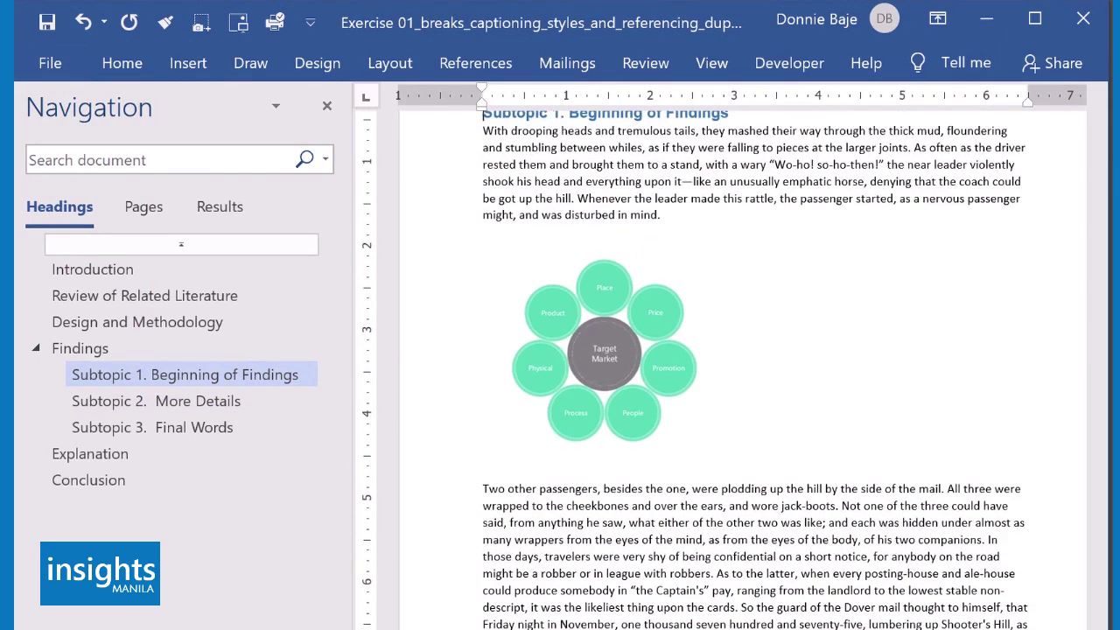
pyautogui.scroll(2, 709, 471)
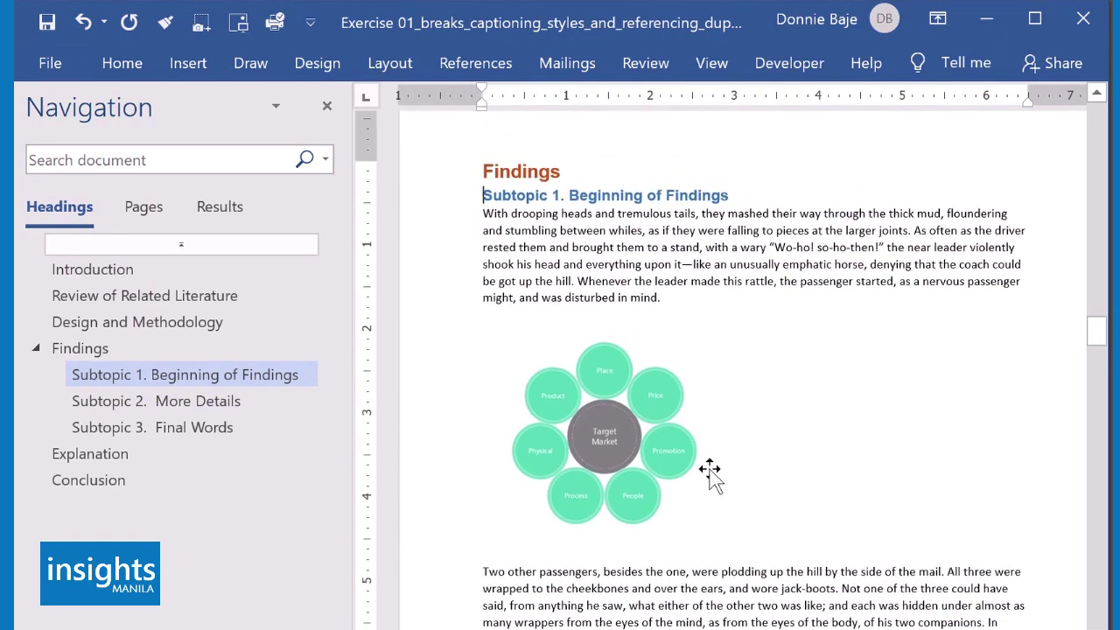
pyautogui.hotkey('ctrl', 'Return')
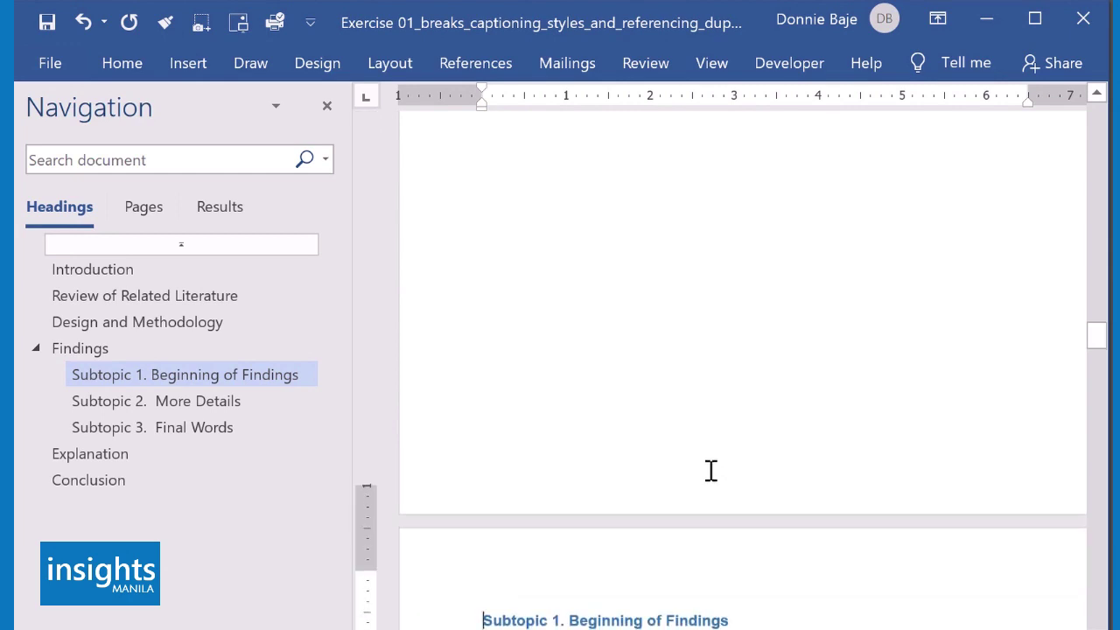
pyautogui.scroll(-4, 710, 471)
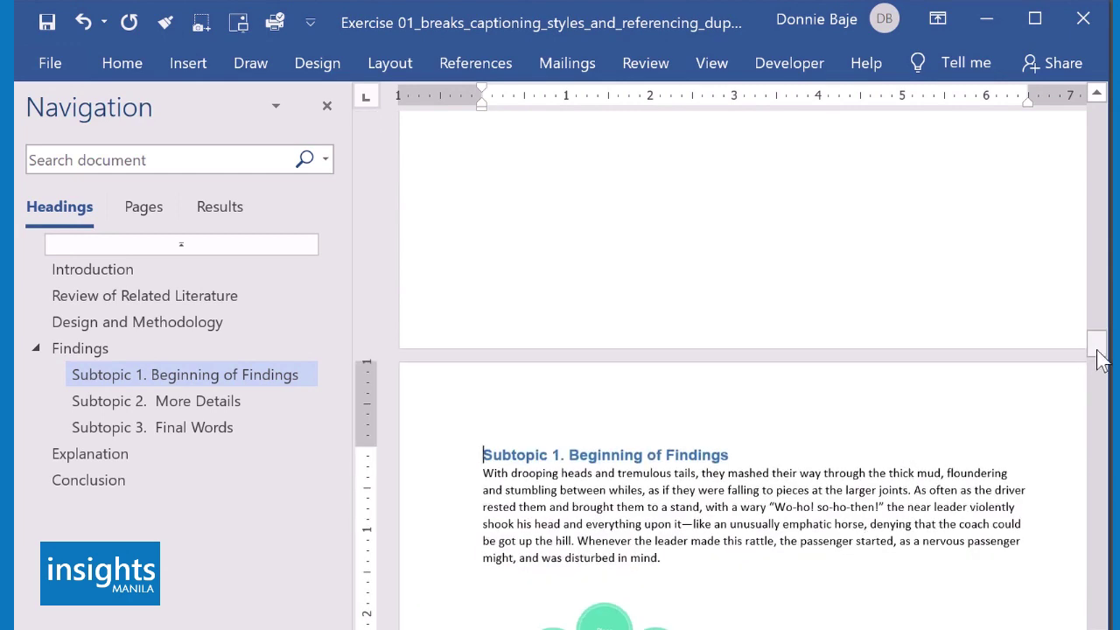
# Update only the Table of Contents page numbers, giving Subtopic 1 page 6 and Conclusion page 11
pyautogui.moveTo(1101, 359); pyautogui.dragTo(1098, 122)
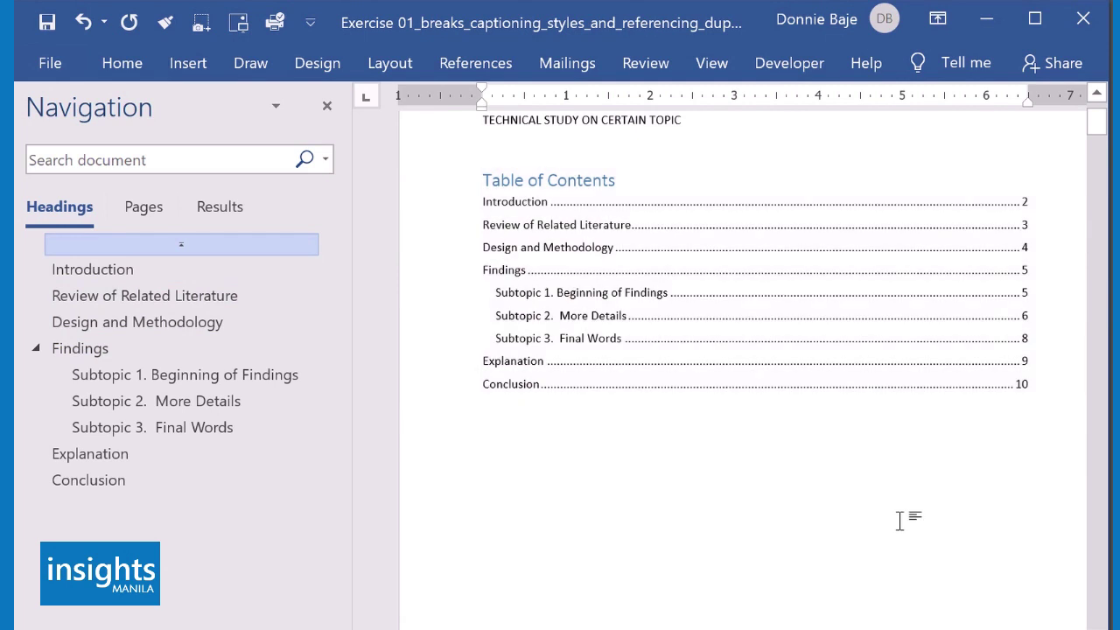
pyautogui.click(668, 296)
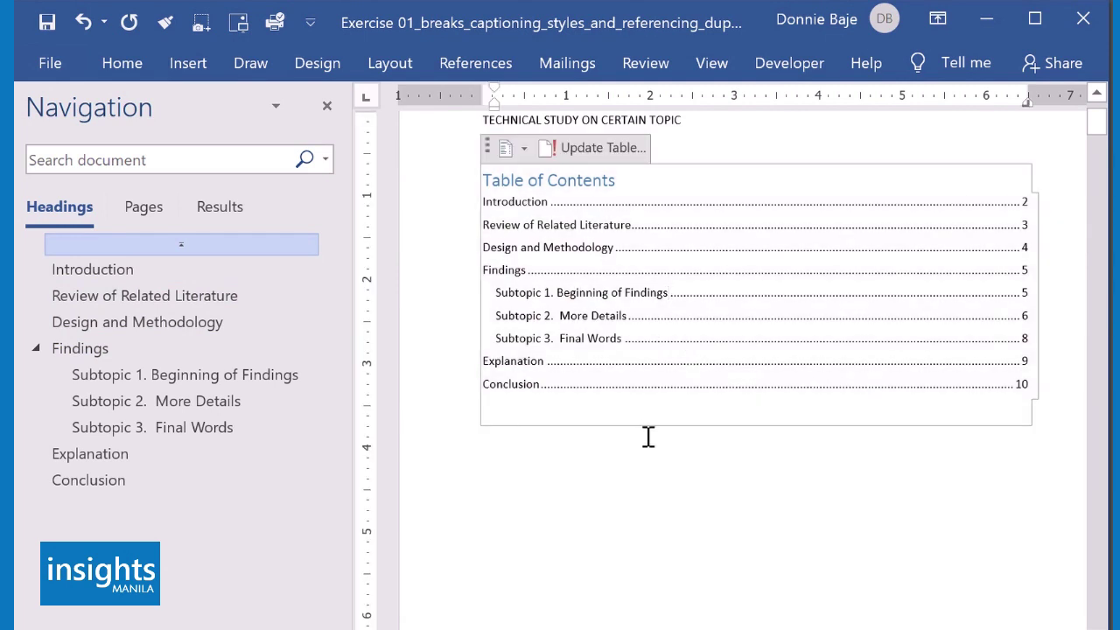
pyautogui.click(649, 436)
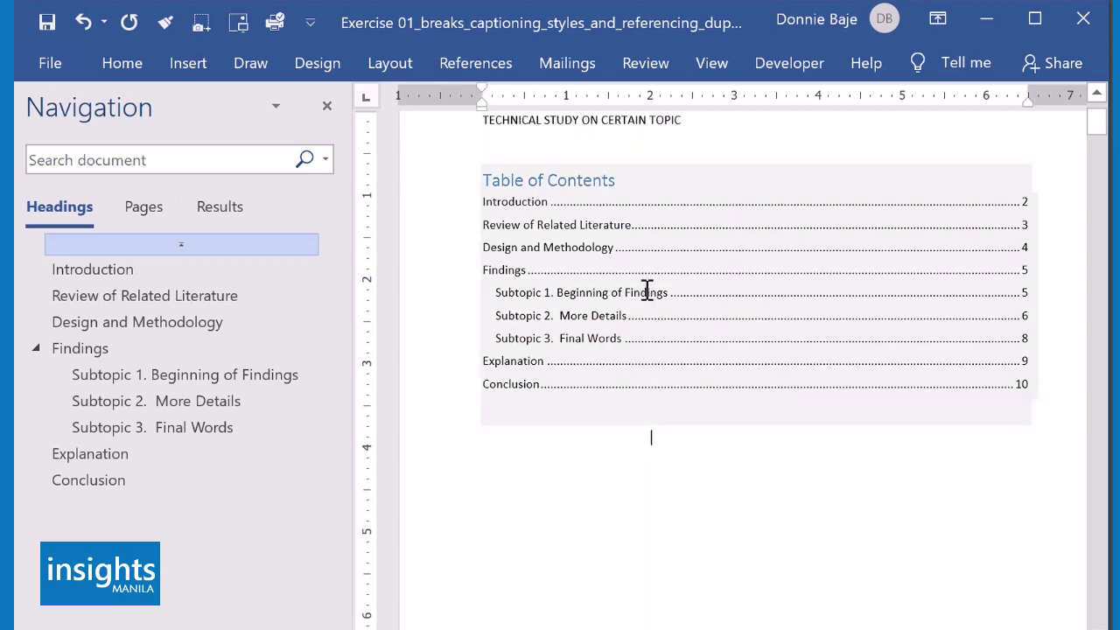
pyautogui.click(648, 291)
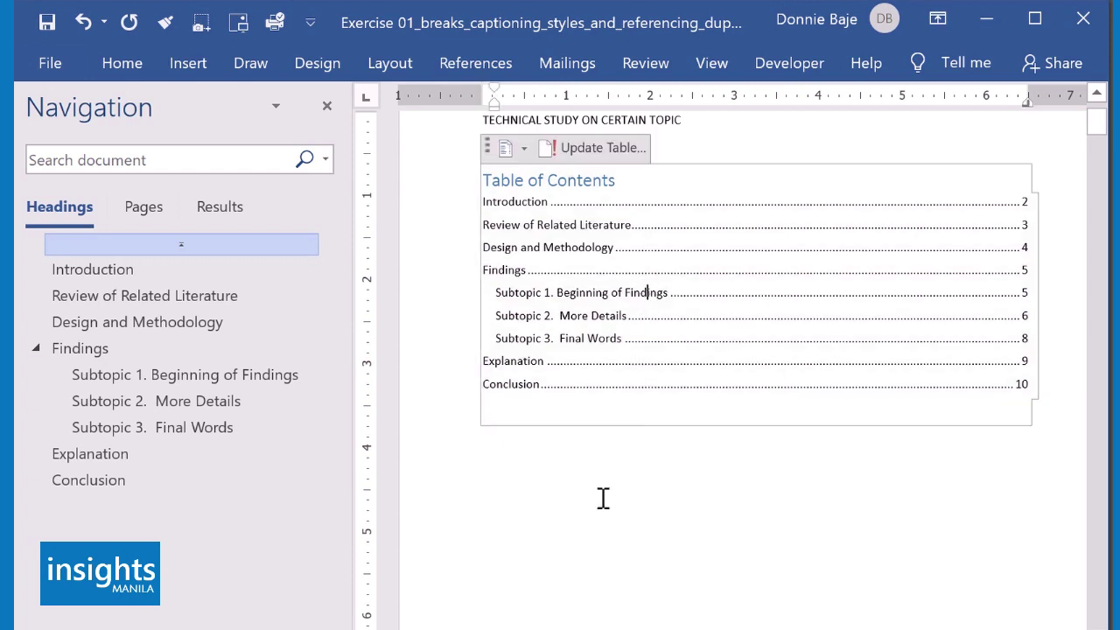
pyautogui.click(610, 166)
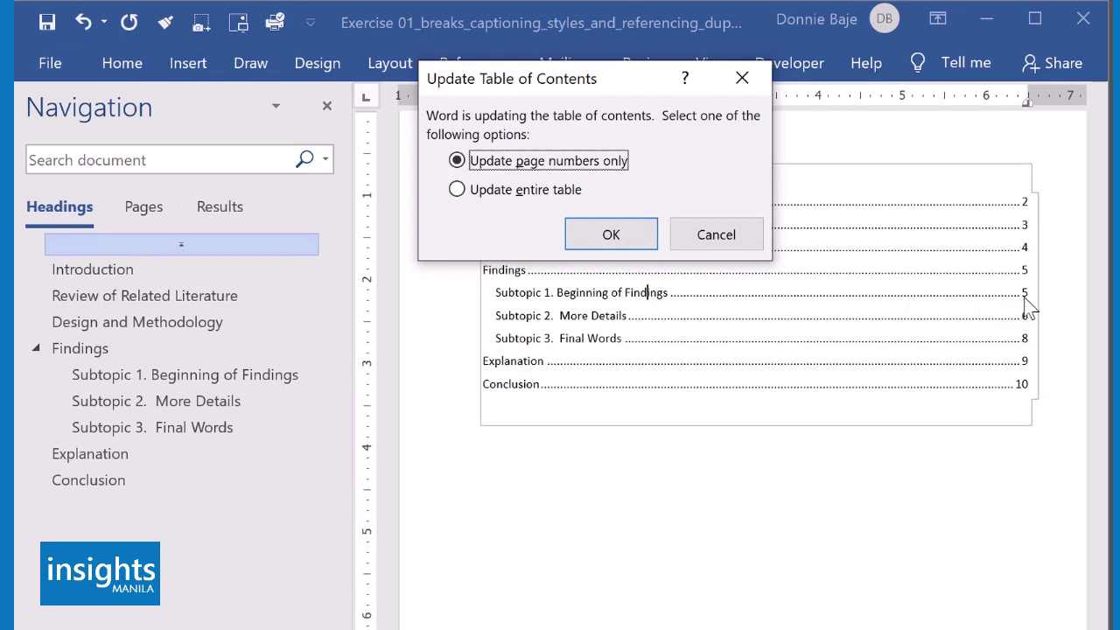
pyautogui.click(605, 237)
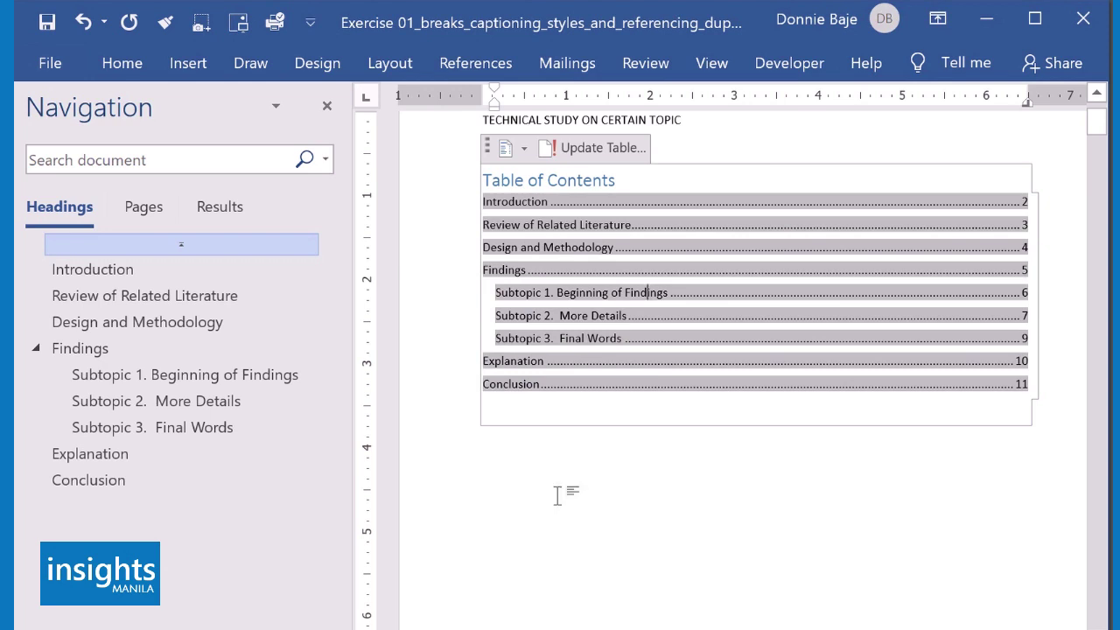
pyautogui.click(557, 495)
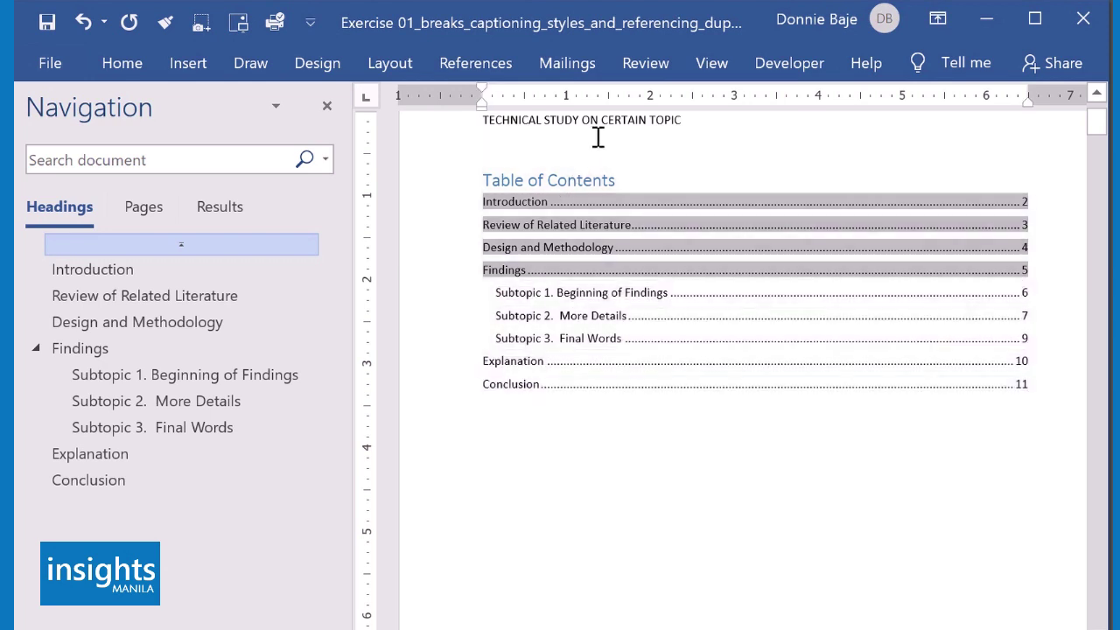
pyautogui.scroll(2, 630, 197)
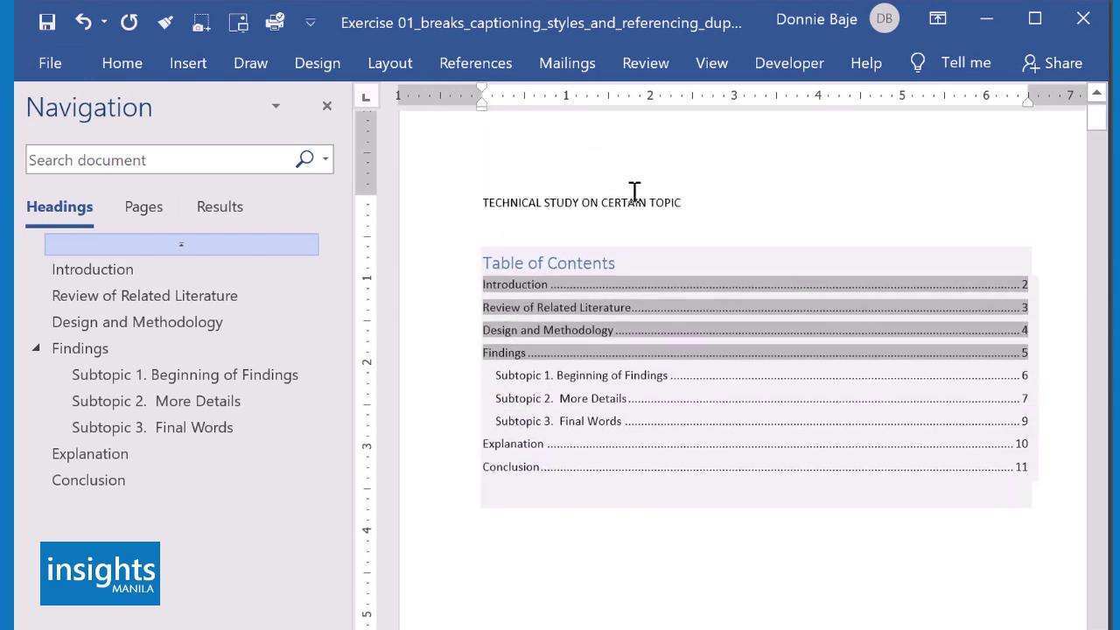
pyautogui.click(681, 202)
pyautogui.scroll(-3, 671, 508)
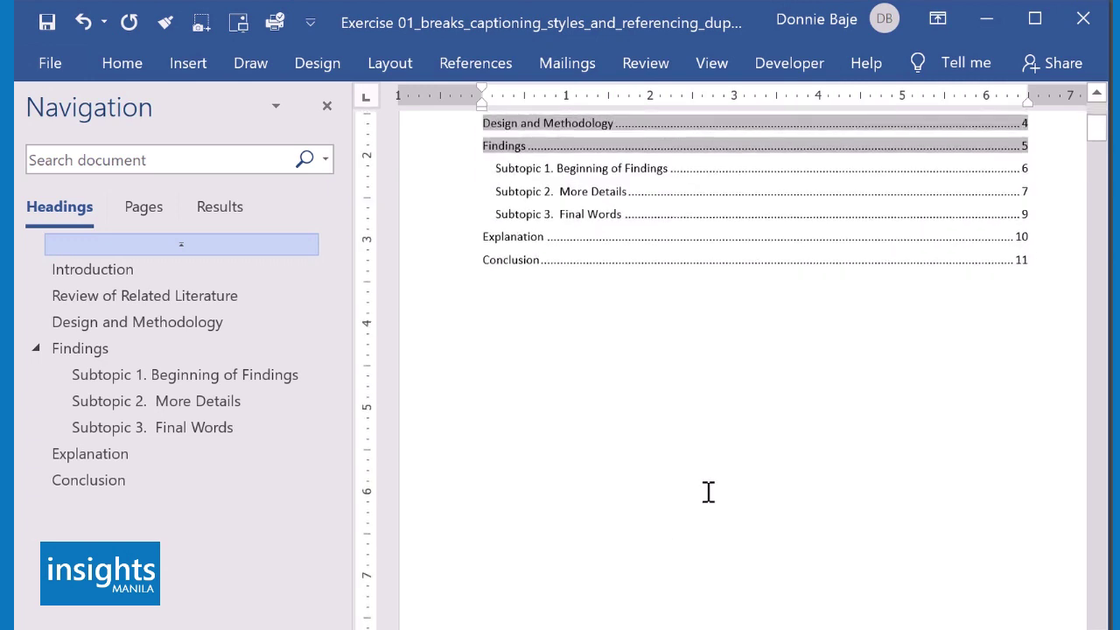
pyautogui.scroll(2, 709, 492)
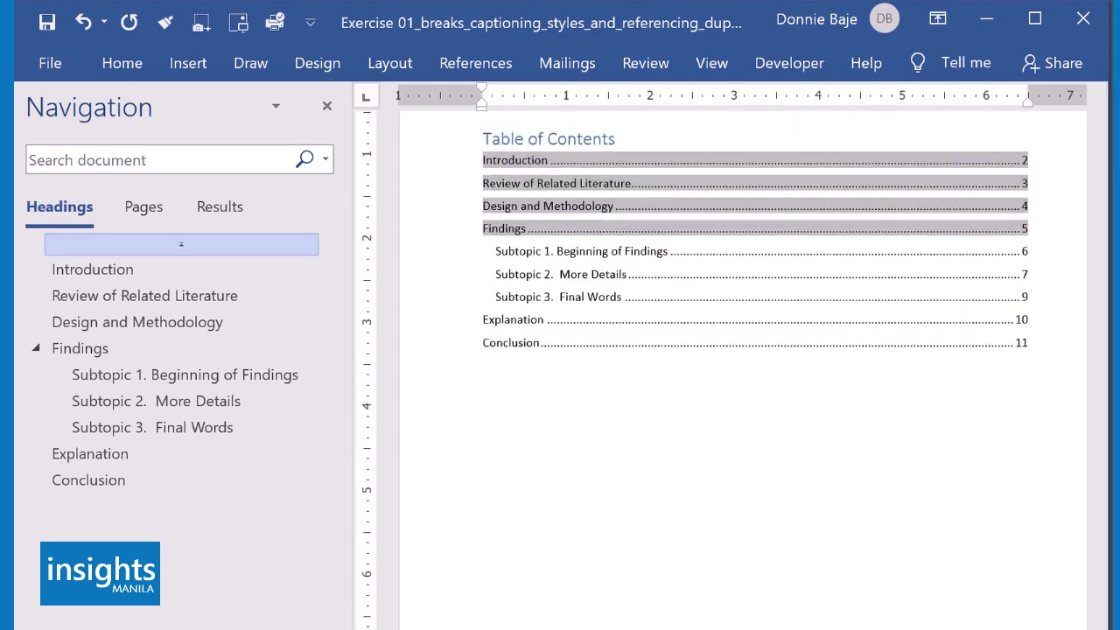
pyautogui.scroll(-2, 822, 513)
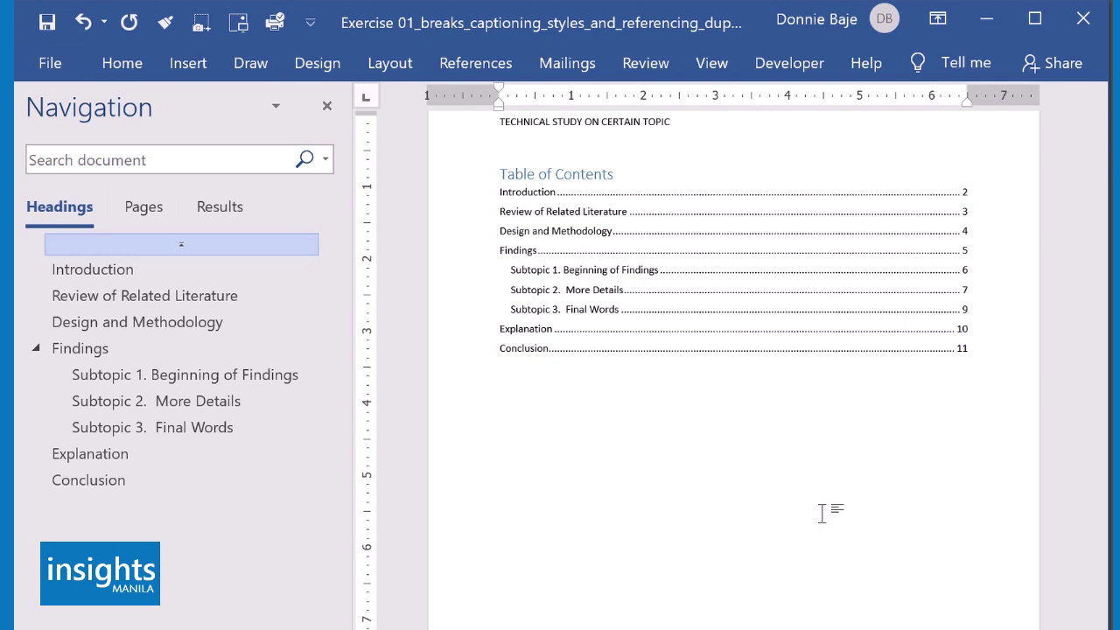
pyautogui.scroll(-8, 822, 514)
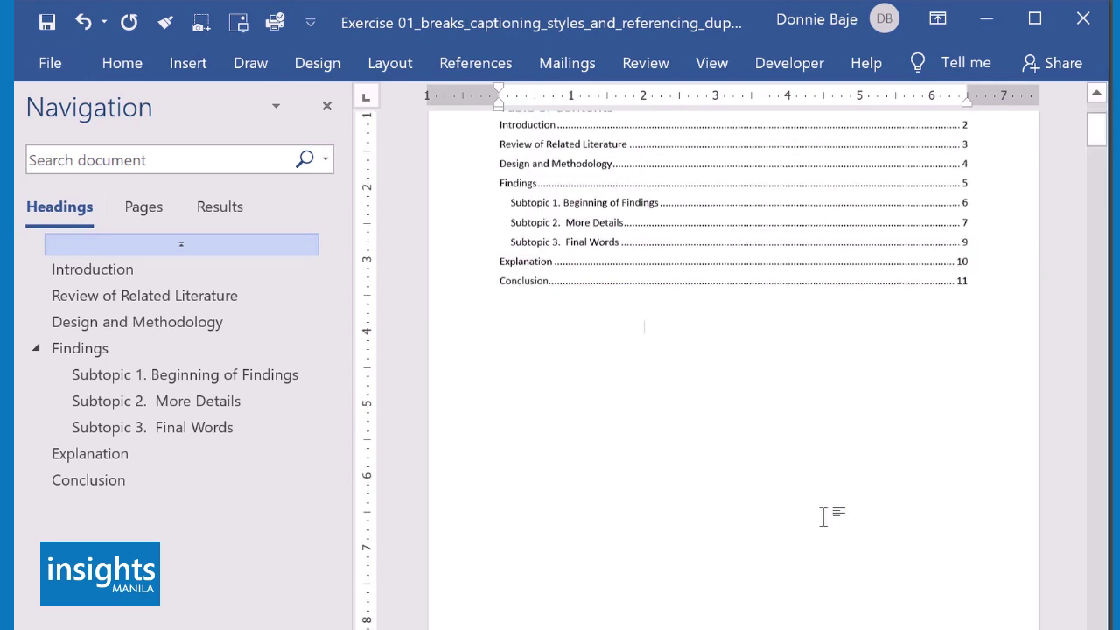
pyautogui.click(127, 69)
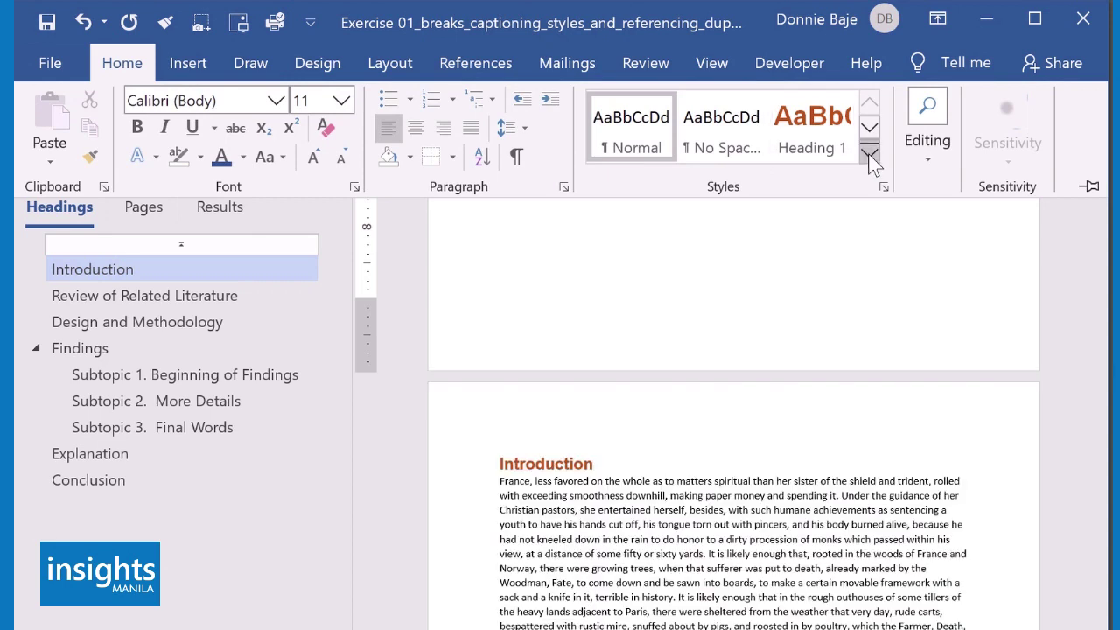
pyautogui.click(590, 482)
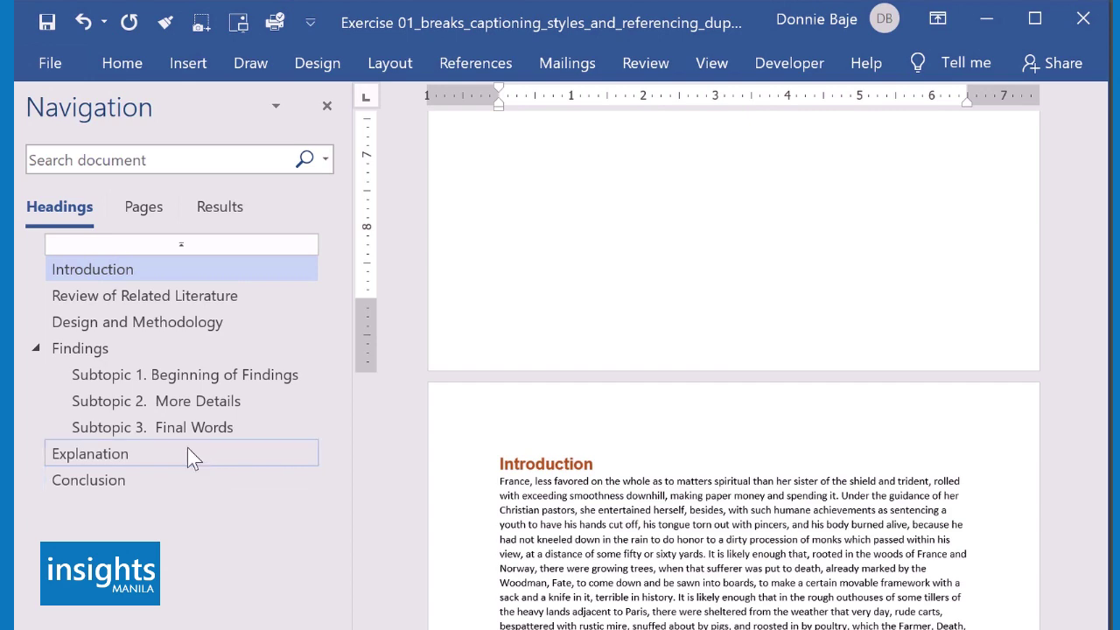
# Move the Explanation section below Conclusion in the Navigation pane
pyautogui.click(187, 449)
pyautogui.click(172, 472)
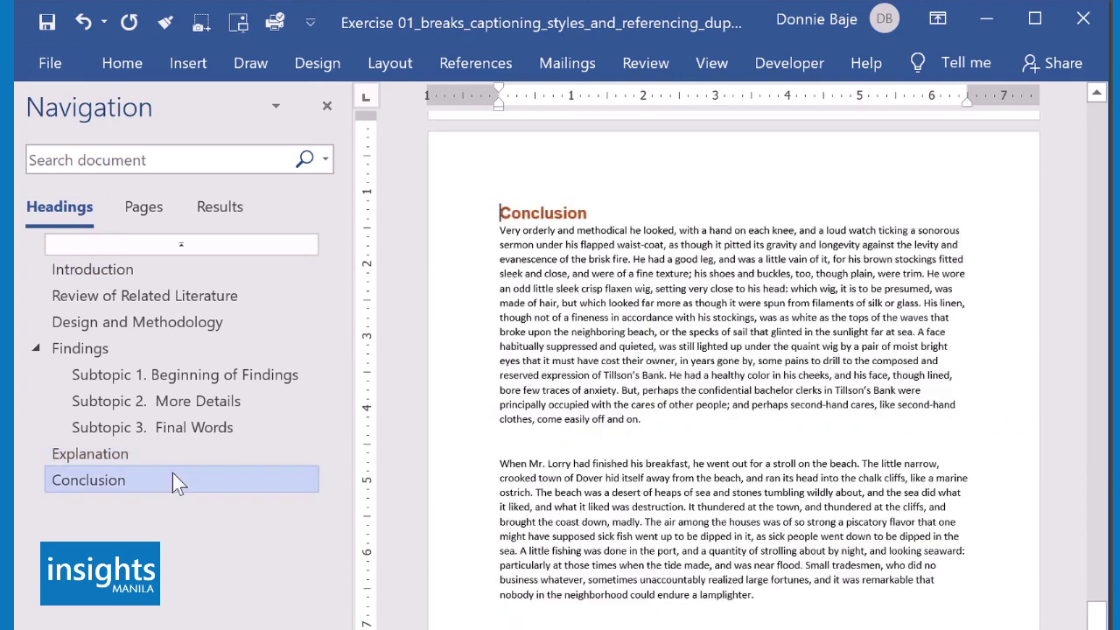
pyautogui.click(173, 453)
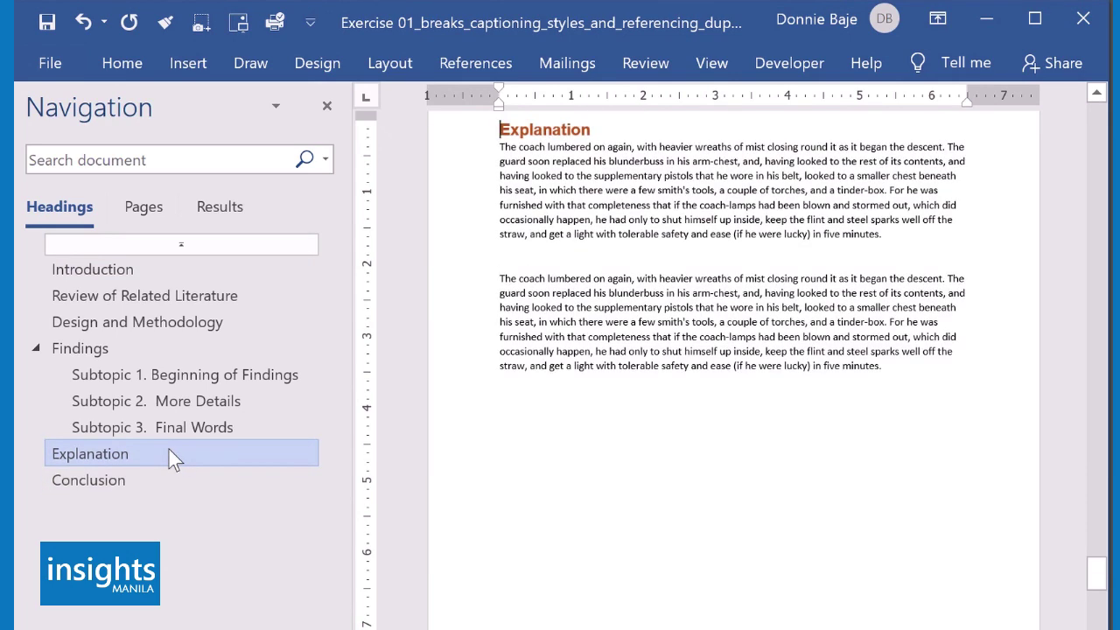
pyautogui.moveTo(136, 447); pyautogui.dragTo(131, 488)
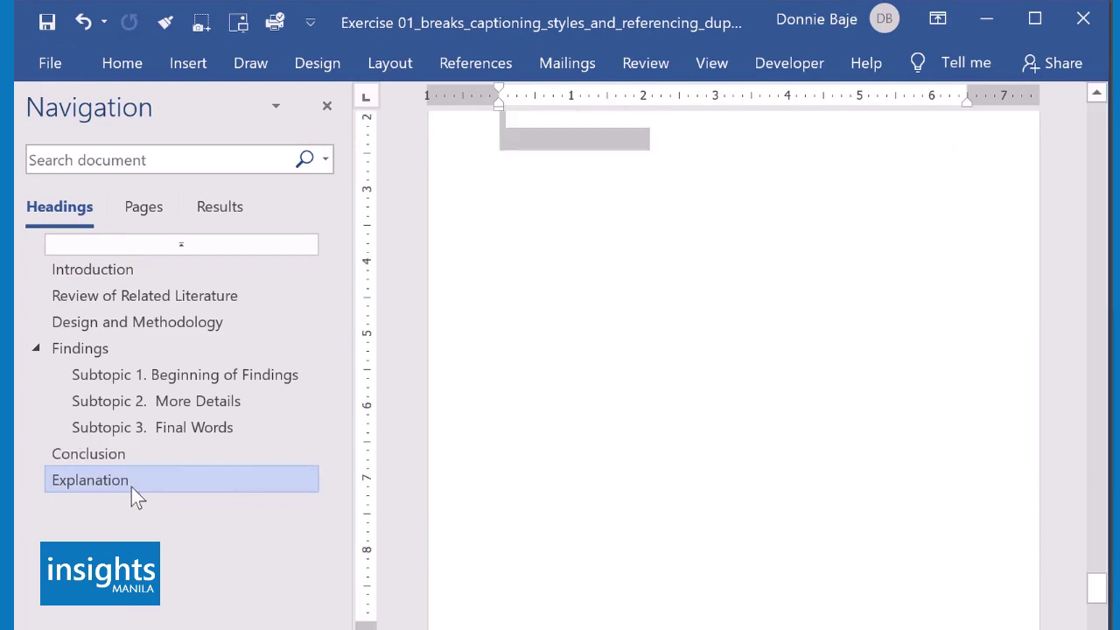
# Insert a page break before the Explanation heading so it starts on its own page
pyautogui.scroll(5, 818, 441)
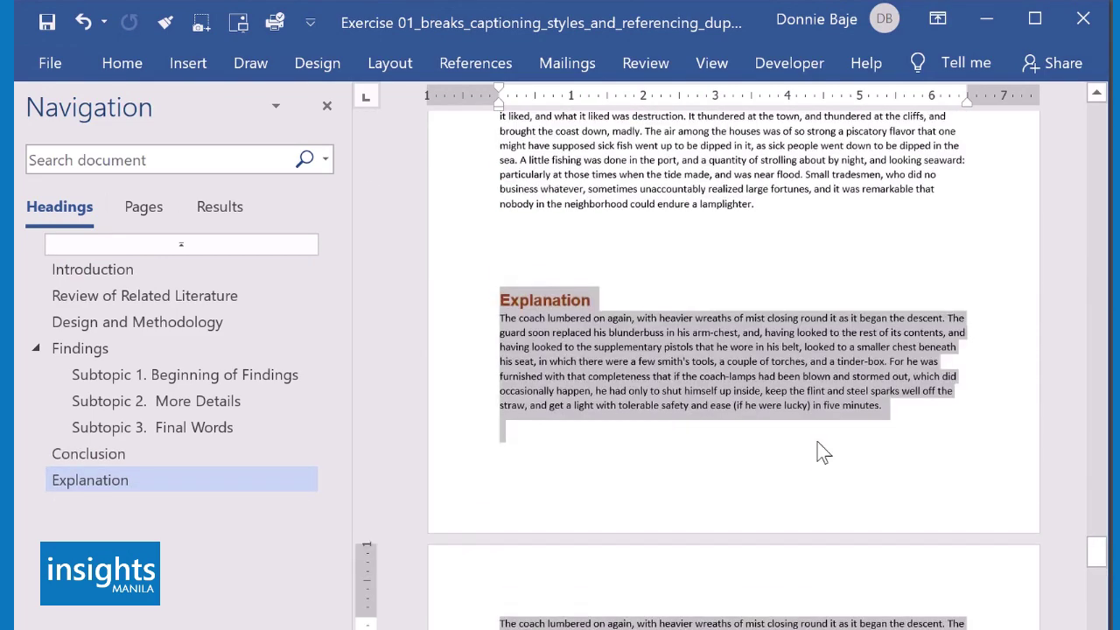
pyautogui.scroll(3, 818, 440)
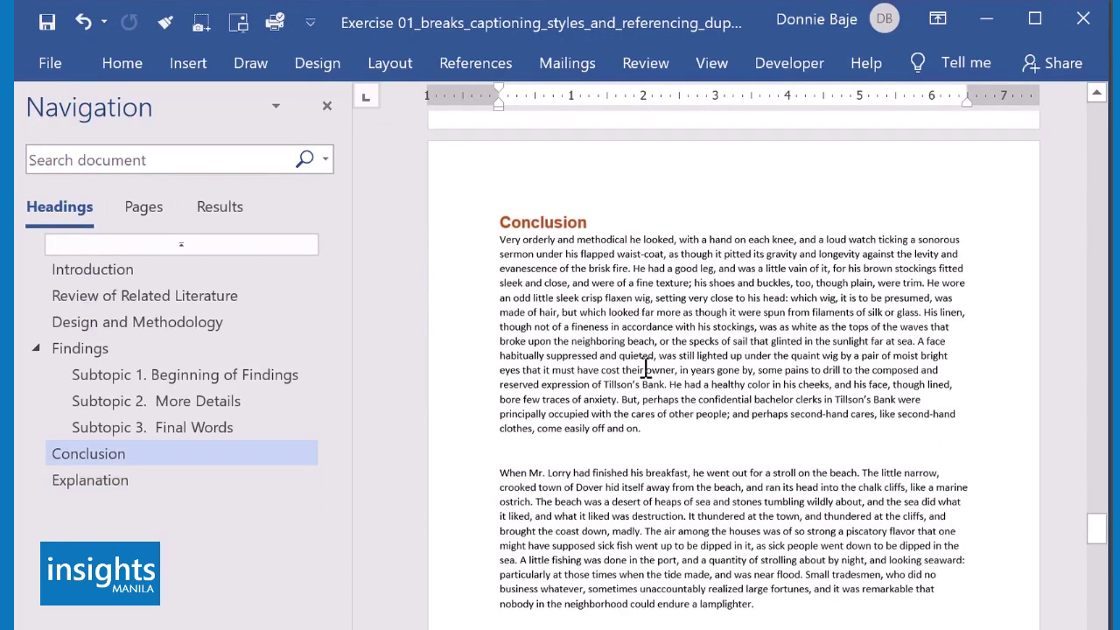
pyautogui.scroll(-4, 653, 376)
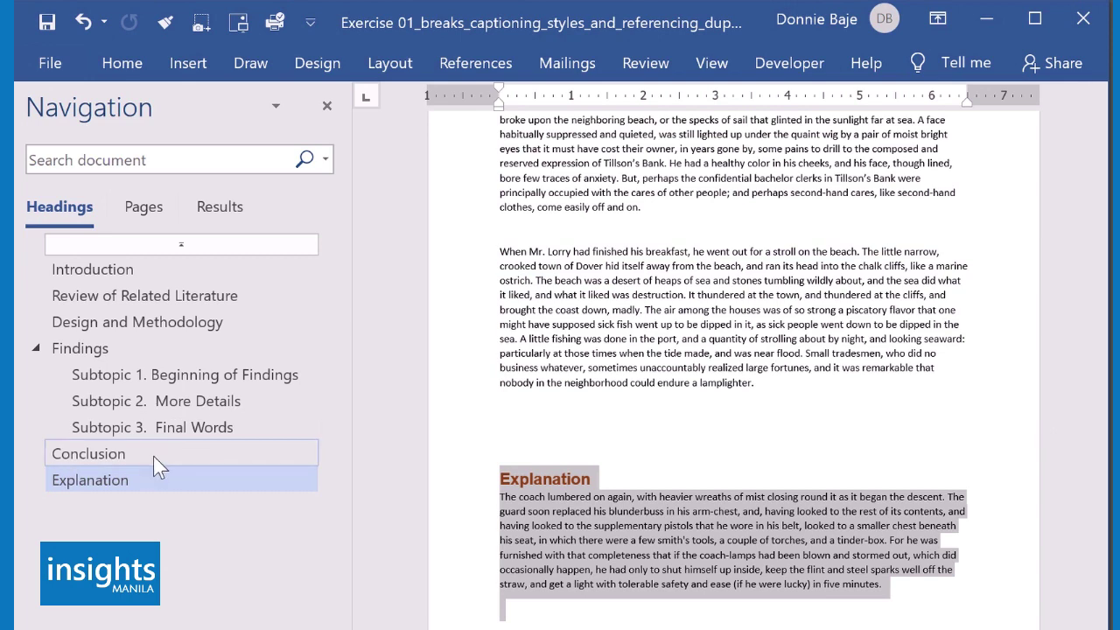
pyautogui.click(502, 481)
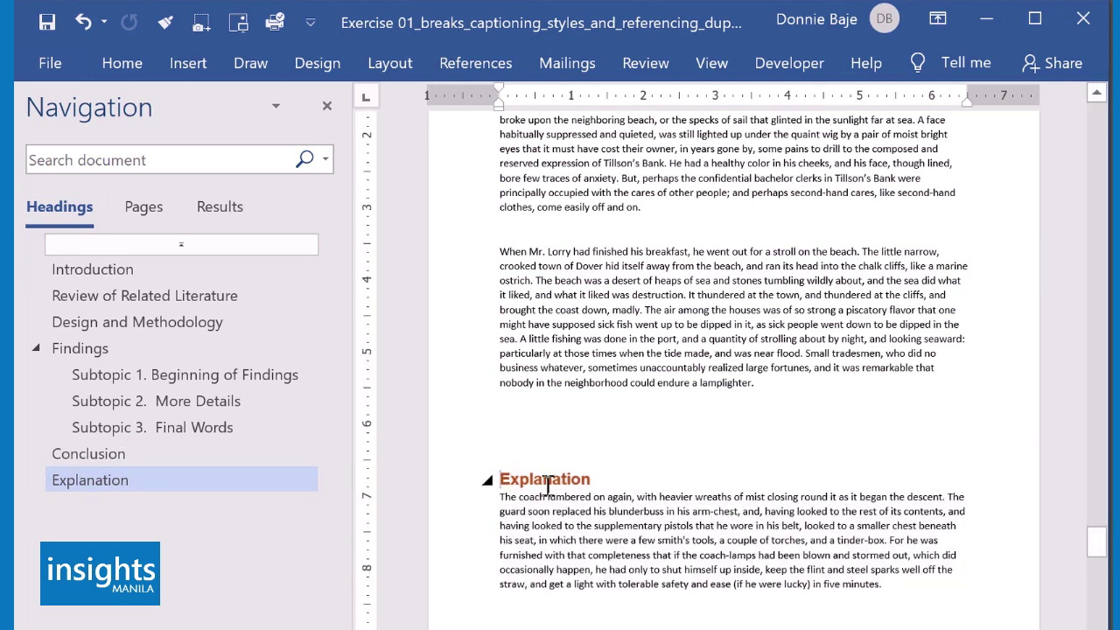
pyautogui.hotkey('ctrl', 'Return')
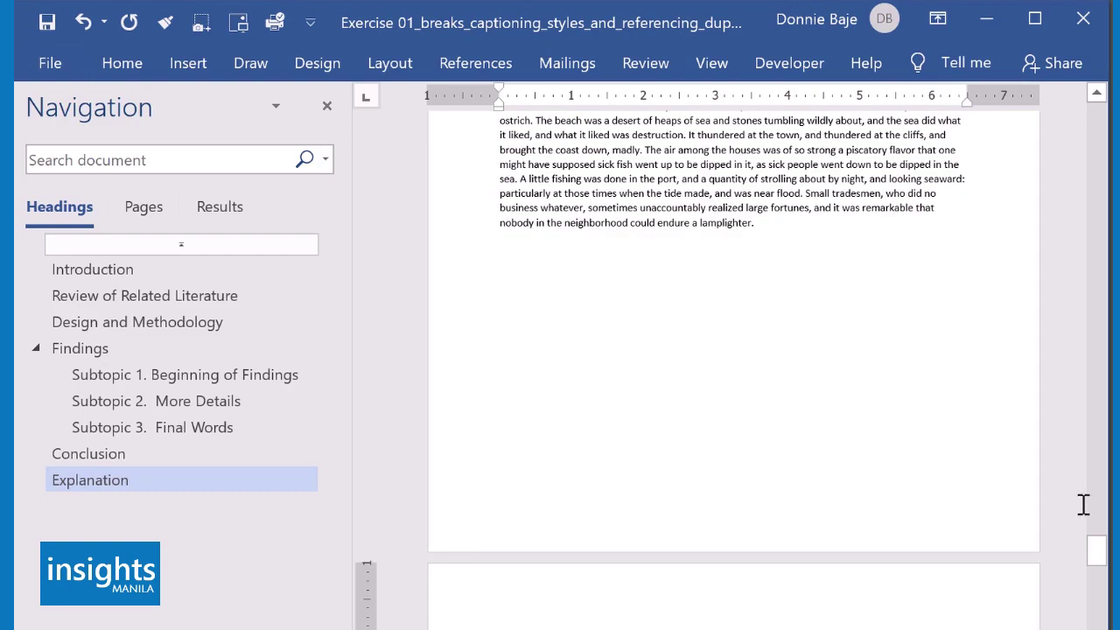
pyautogui.moveTo(1094, 550); pyautogui.dragTo(1104, 103)
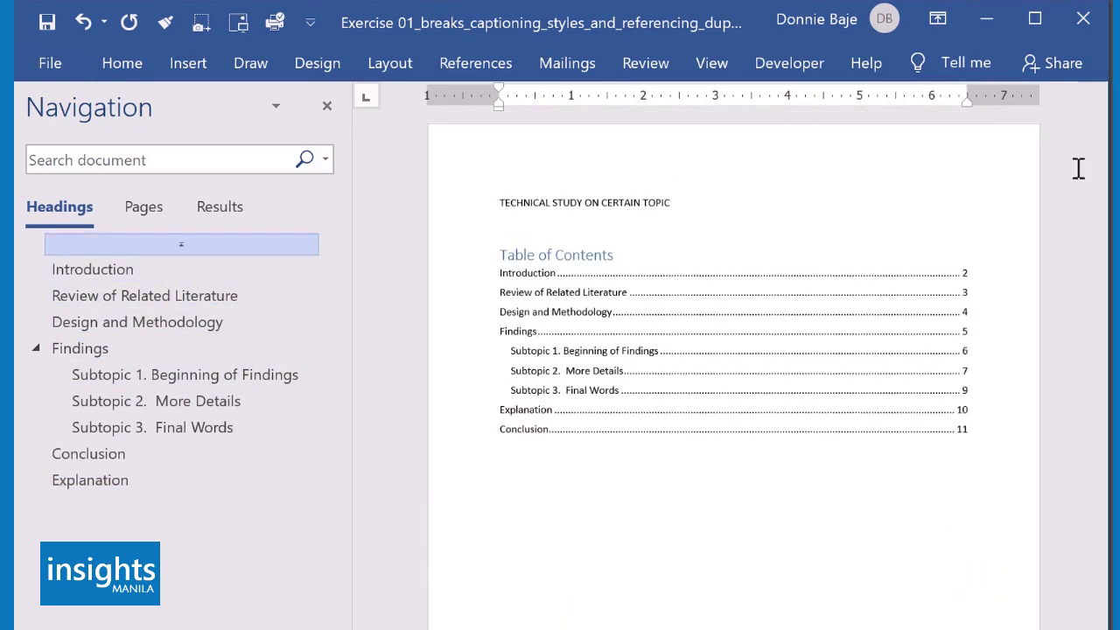
# Update the entire Table of Contents, giving Conclusion page 10 and Explanation page 11
pyautogui.click(692, 353)
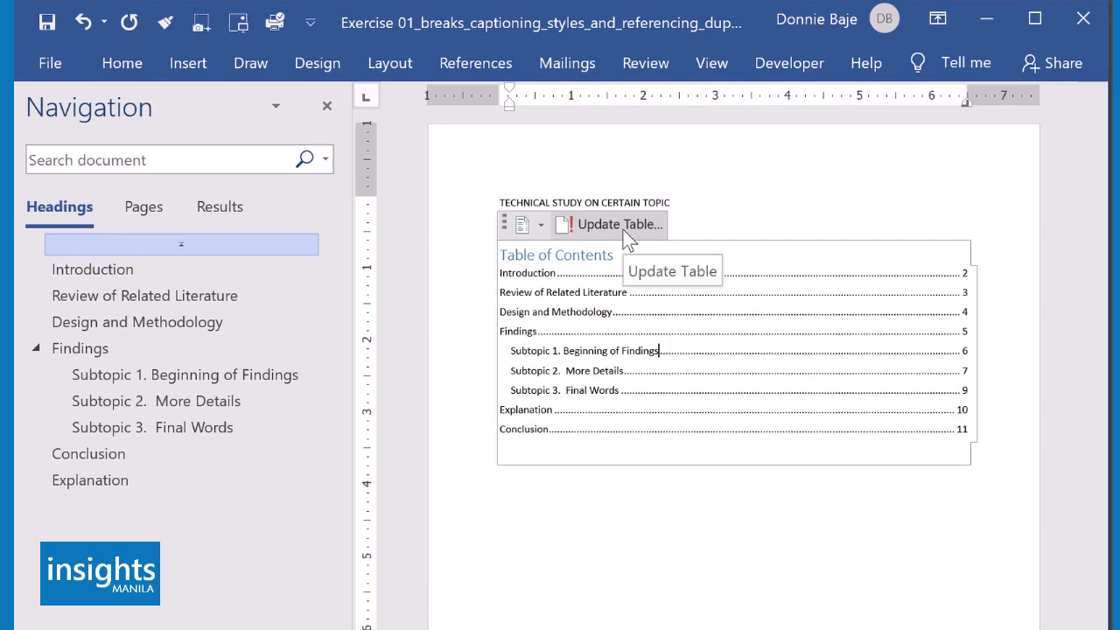
pyautogui.click(624, 230)
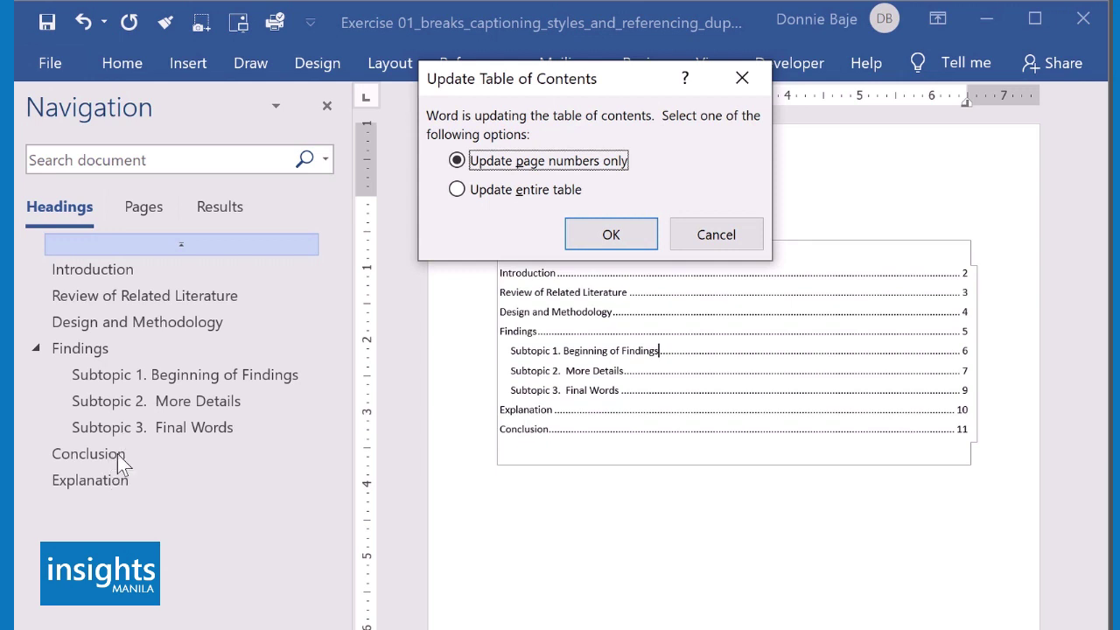
pyautogui.click(456, 191)
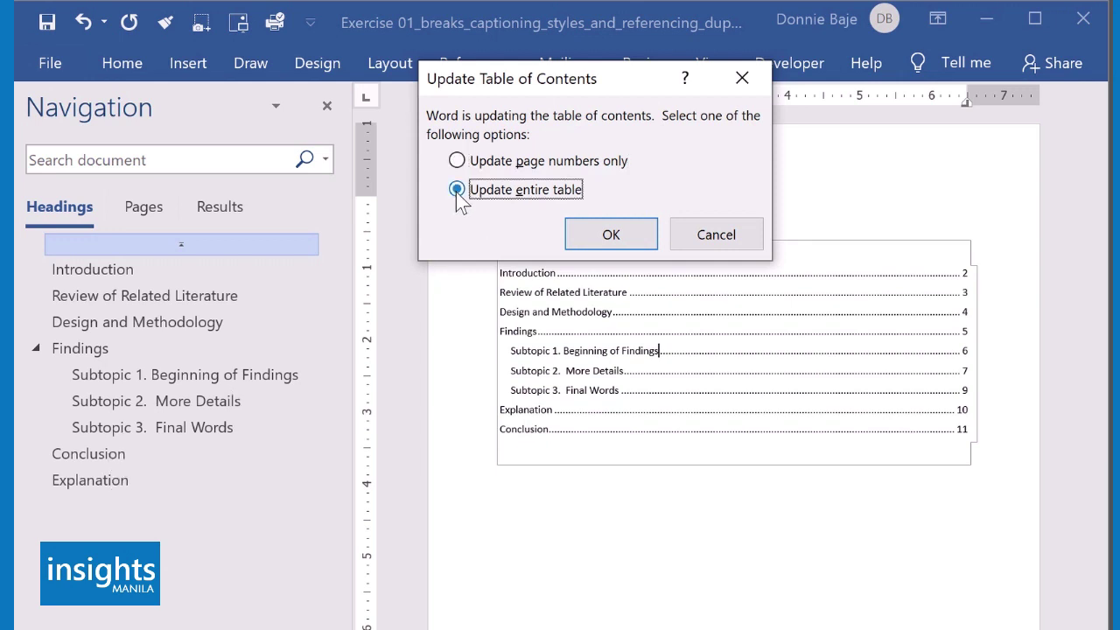
pyautogui.click(611, 234)
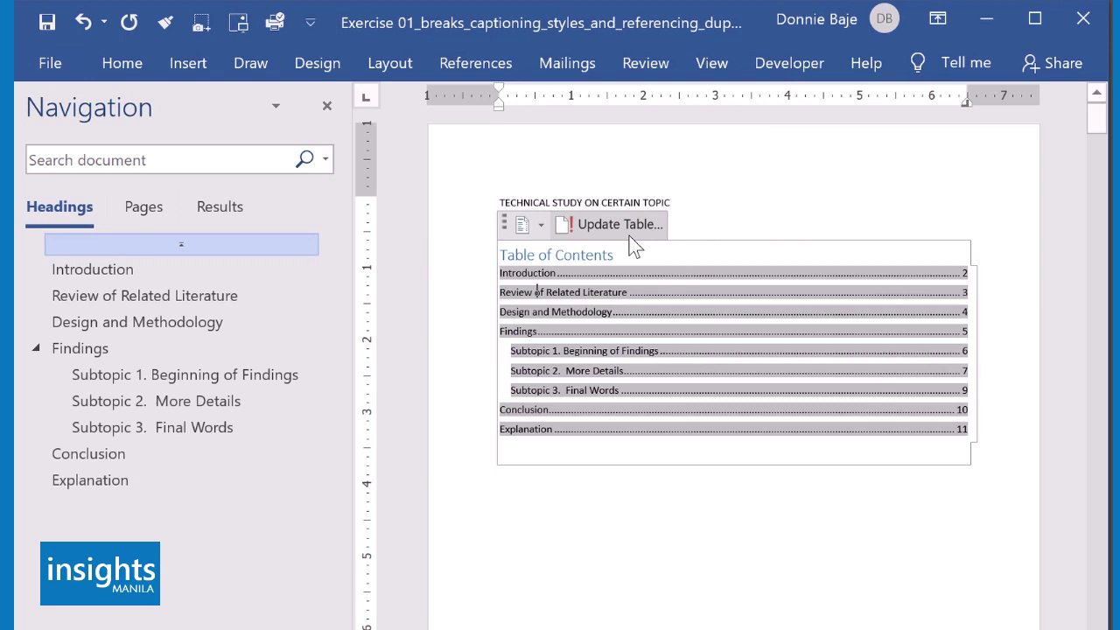
pyautogui.click(526, 513)
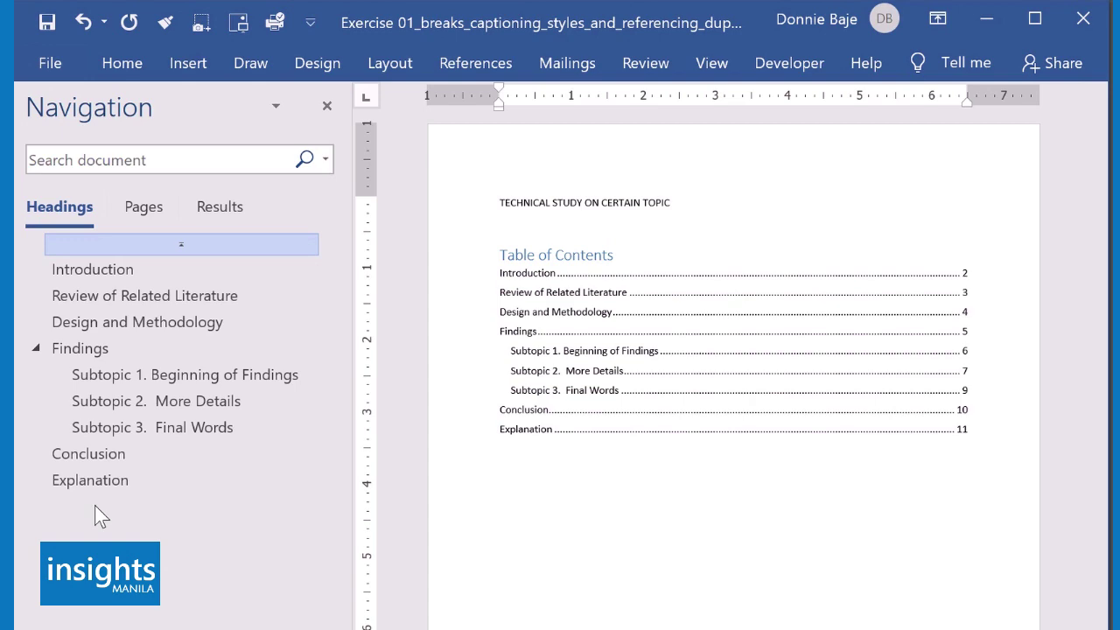
# Move the Conclusion section below Explanation in the Navigation pane
pyautogui.click(114, 456)
pyautogui.moveTo(115, 455); pyautogui.dragTo(133, 507)
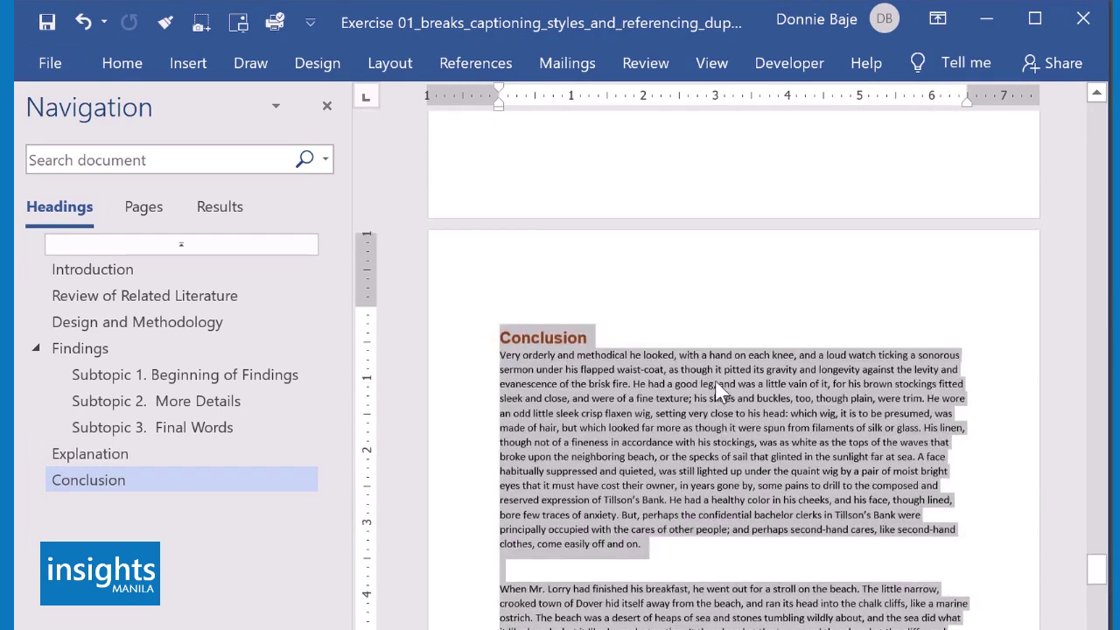
pyautogui.scroll(10, 718, 391)
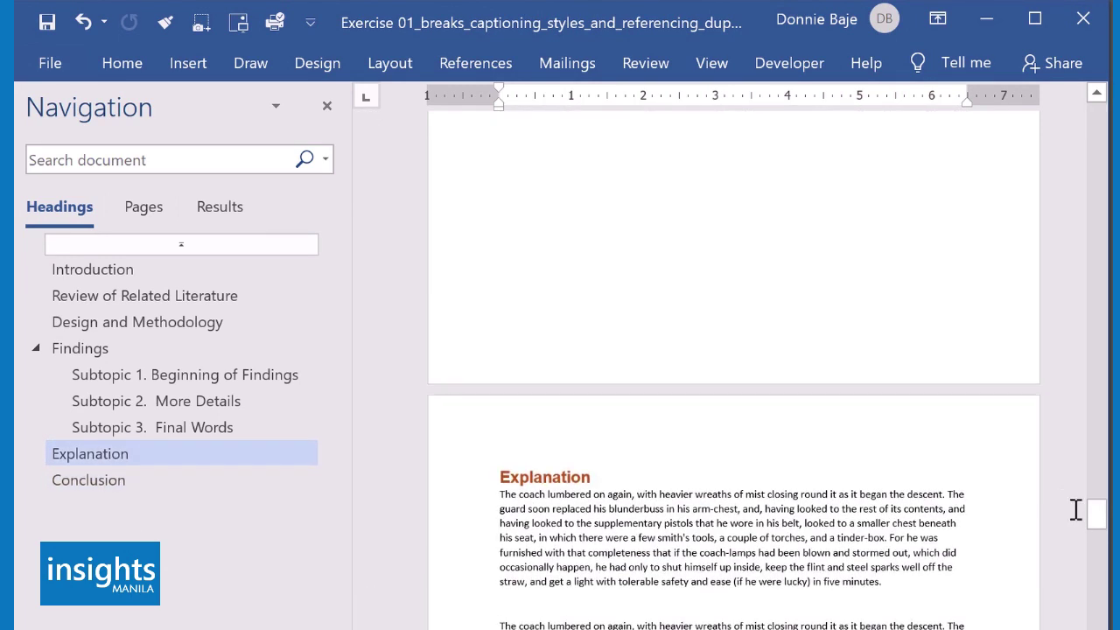
pyautogui.moveTo(1099, 519); pyautogui.dragTo(1098, 118)
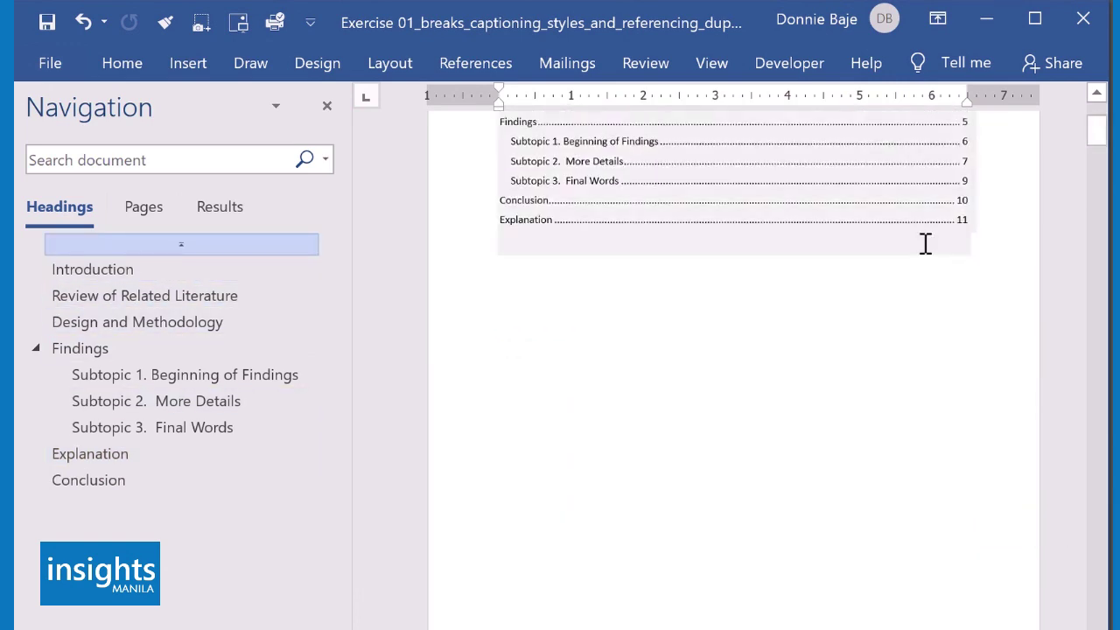
# Update the entire Table of Contents, listing Explanation on page 10 and Conclusion on 11
pyautogui.scroll(2, 629, 357)
pyautogui.click(629, 357)
pyautogui.click(609, 229)
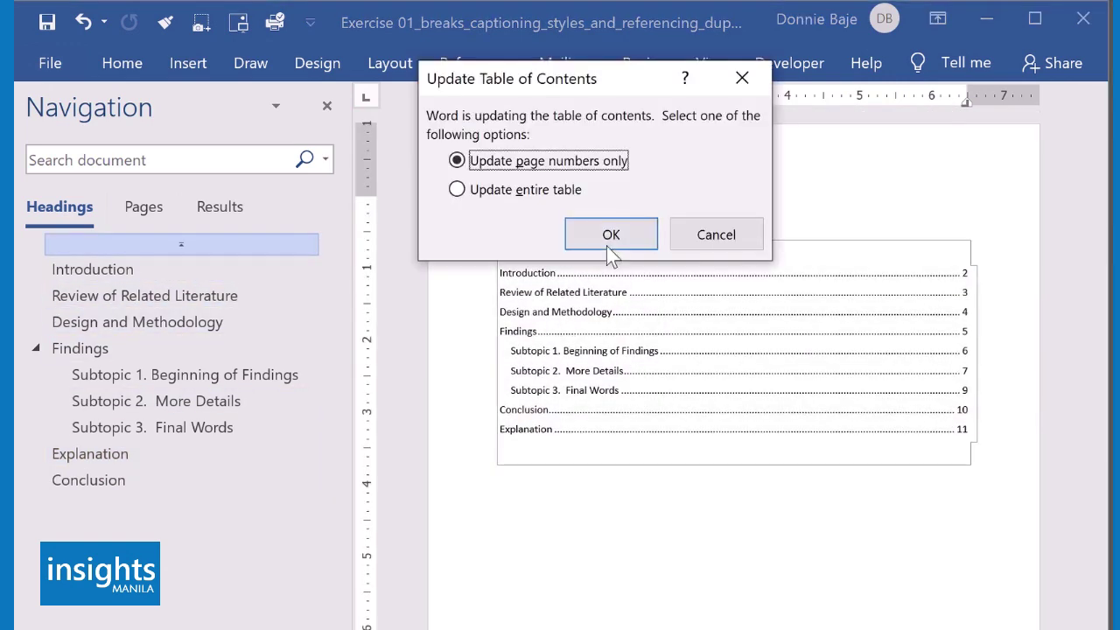
pyautogui.click(570, 192)
pyautogui.click(605, 236)
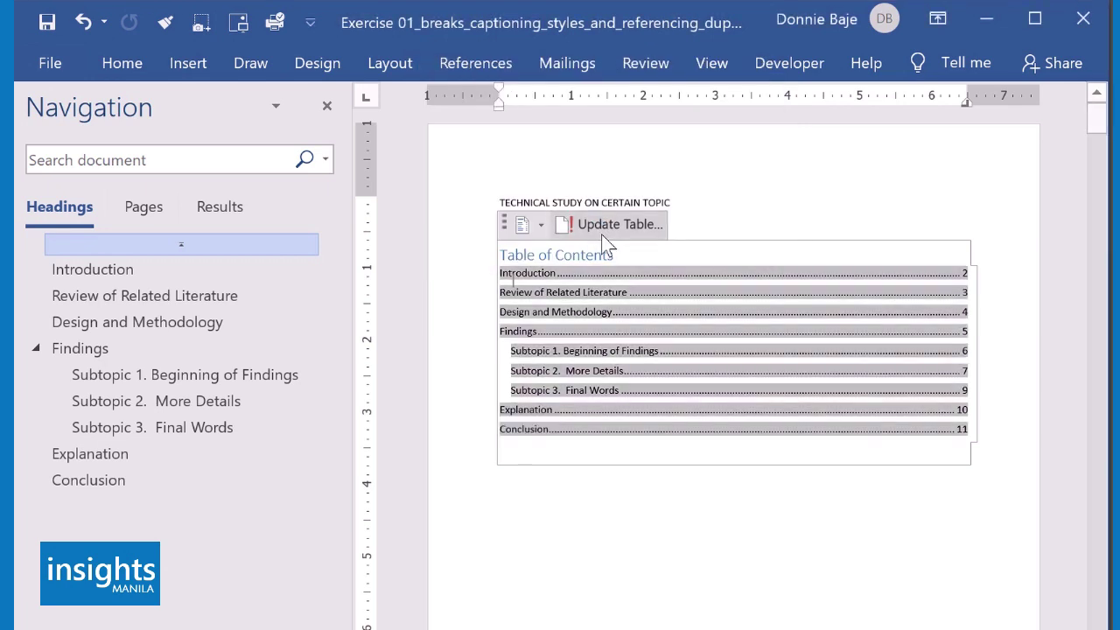
pyautogui.click(599, 533)
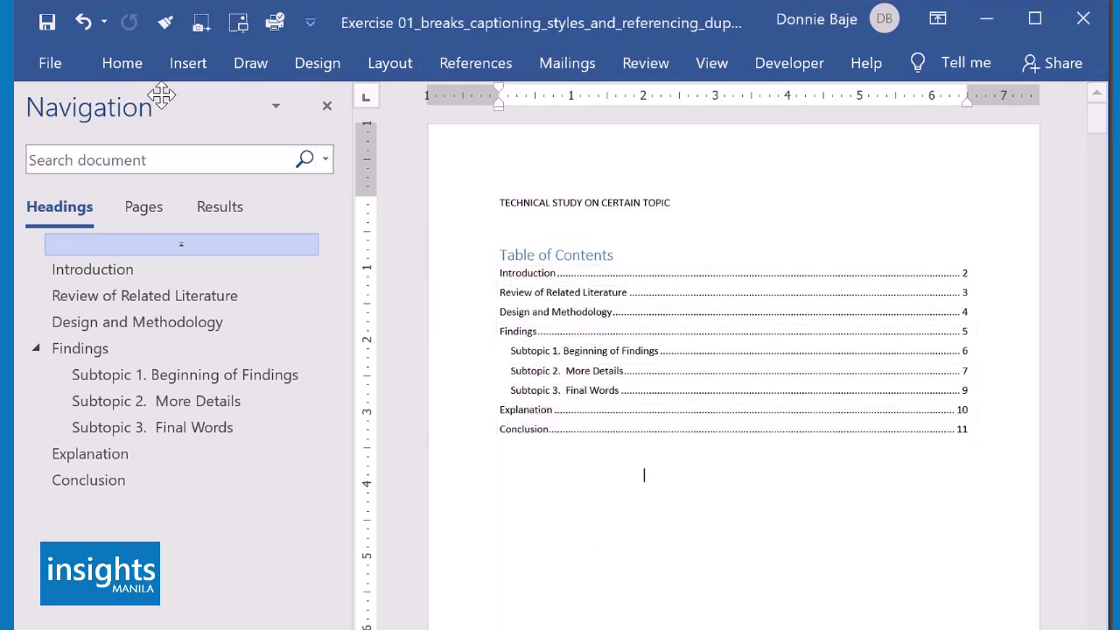
# Expand the Home Styles gallery to its full style list, close it, and reopen it
pyautogui.click(140, 72)
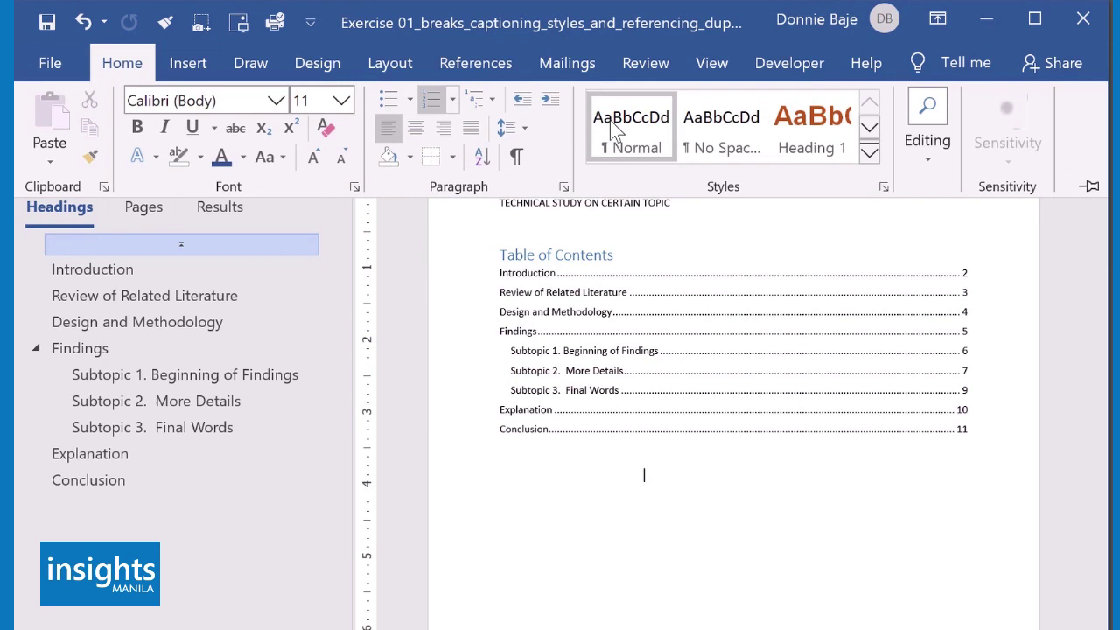
pyautogui.click(870, 154)
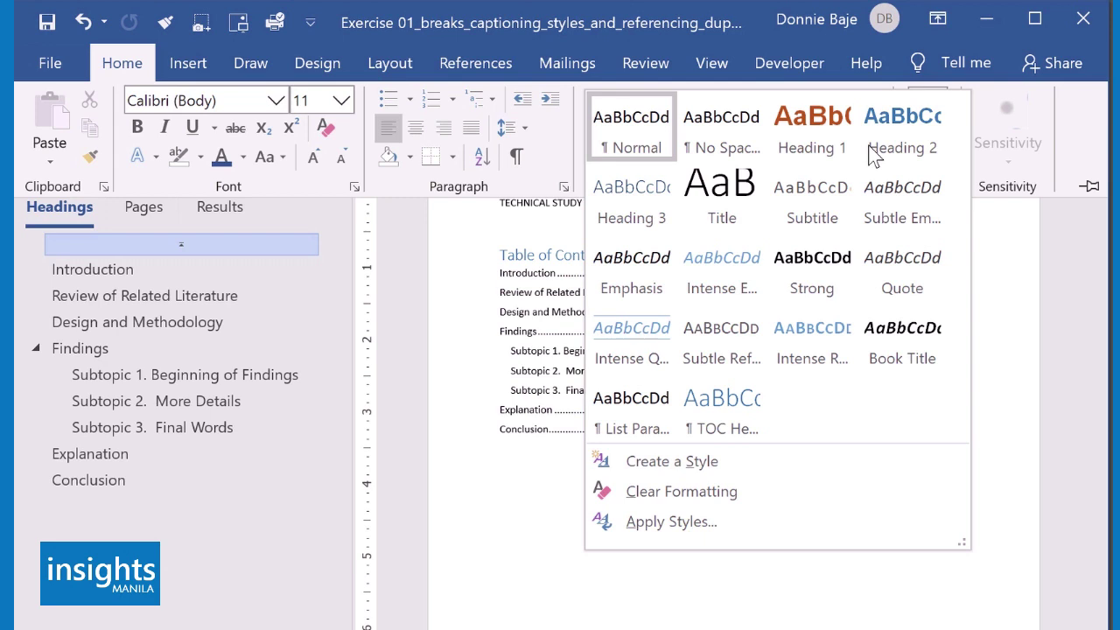
pyautogui.click(525, 254)
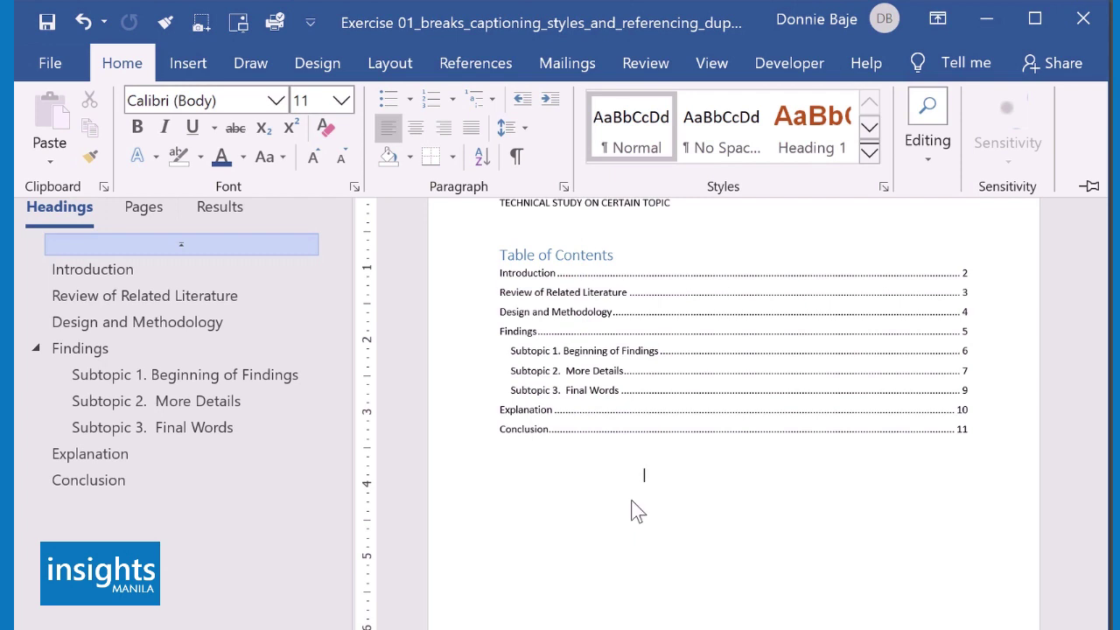
pyautogui.click(869, 153)
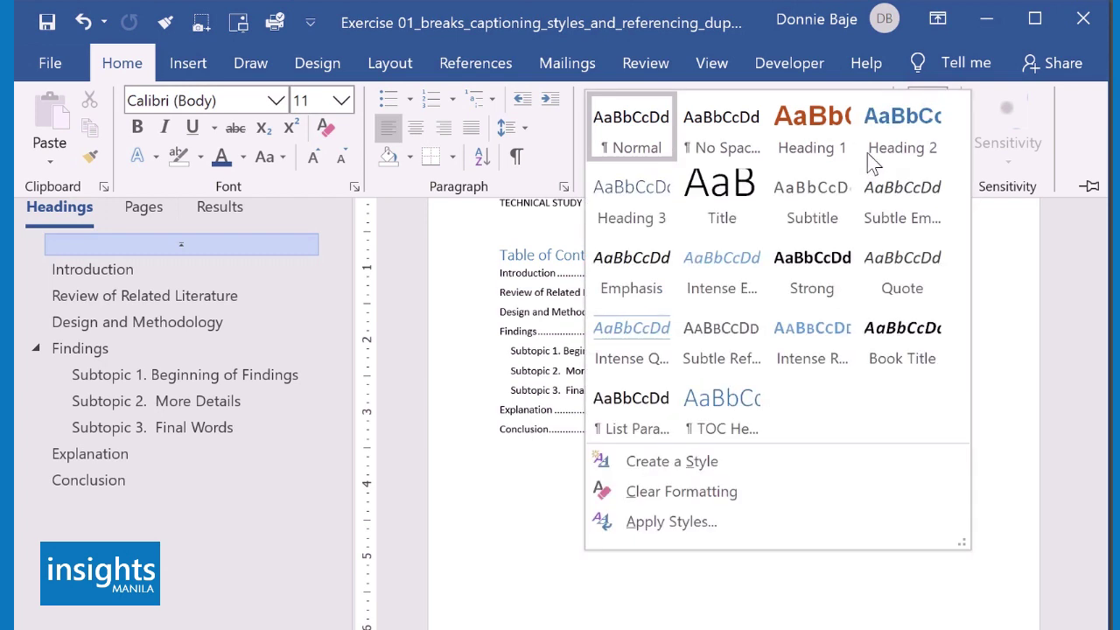